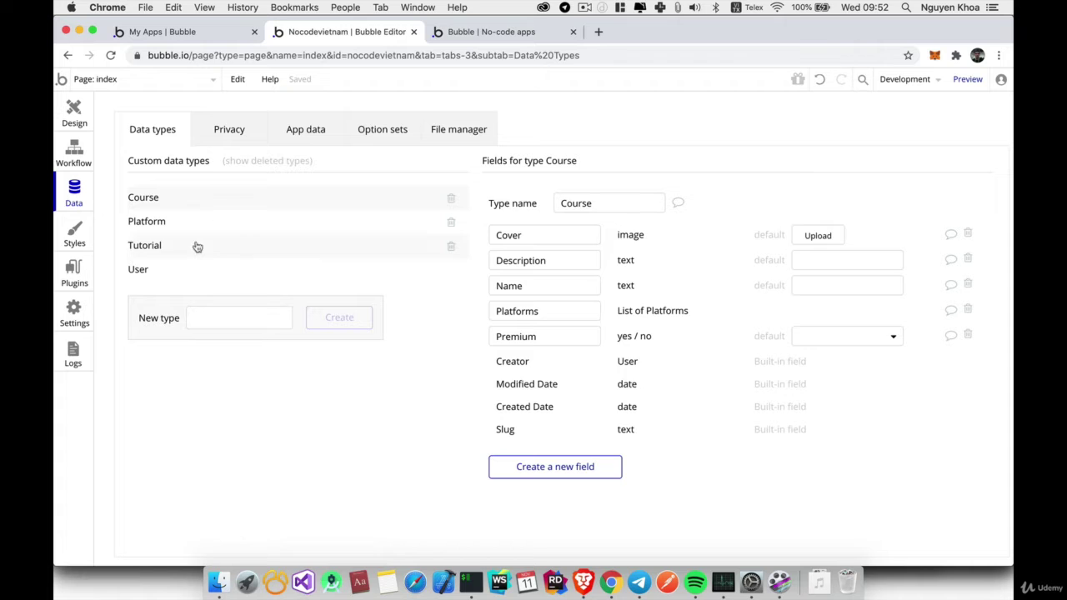
# - Review the fields of the Tutorial data type and compare them with the tutorial cards in the app preview
pyautogui.click(175, 249)
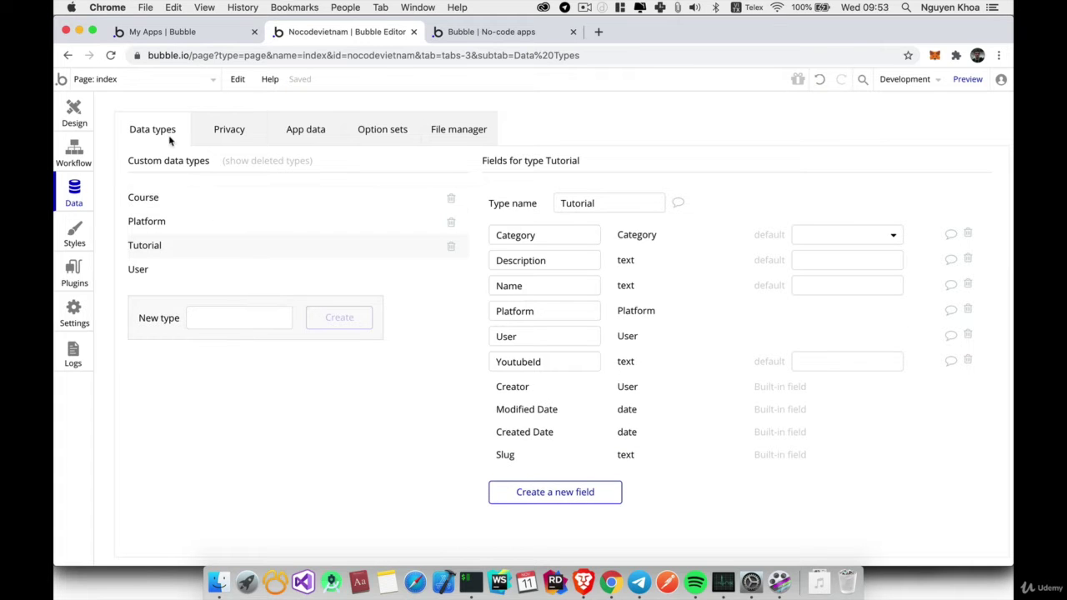
pyautogui.click(805, 233)
pyautogui.click(805, 207)
pyautogui.click(480, 31)
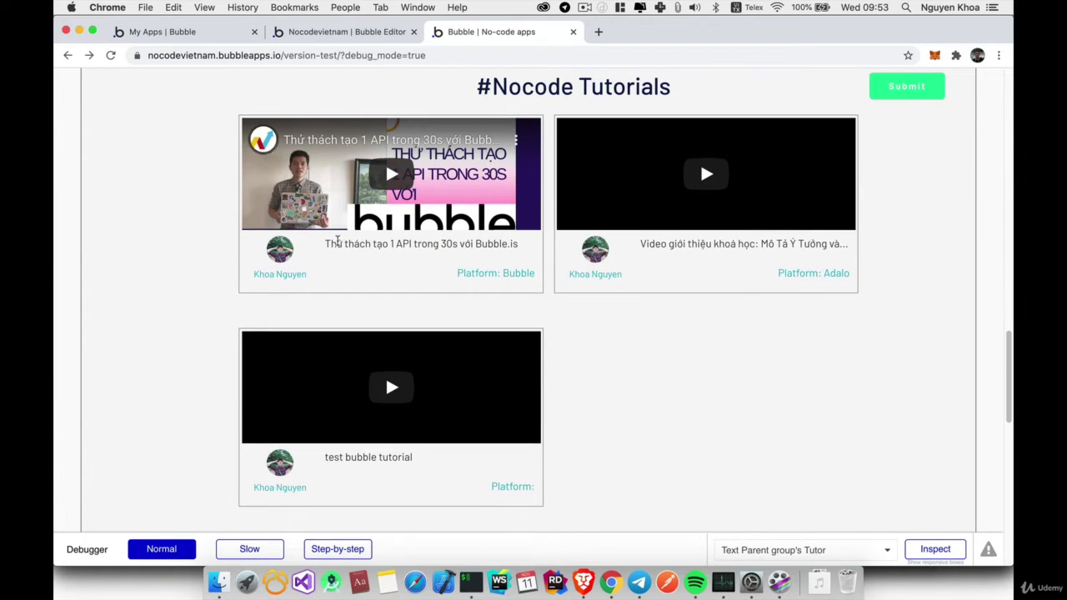
pyautogui.moveTo(337, 243); pyautogui.dragTo(488, 254)
pyautogui.doubleClick(491, 244)
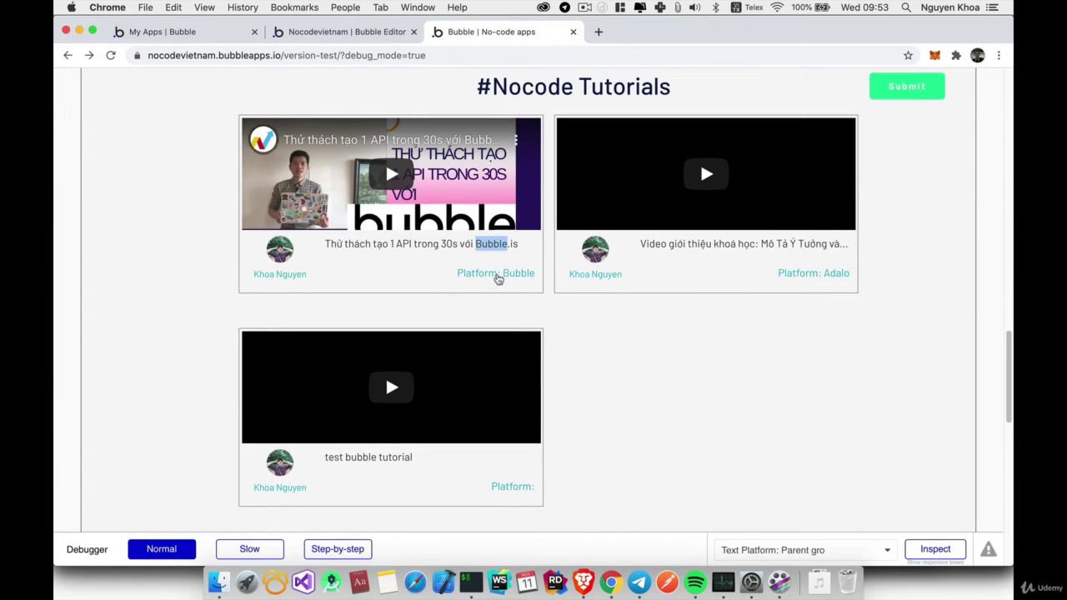
pyautogui.click(347, 31)
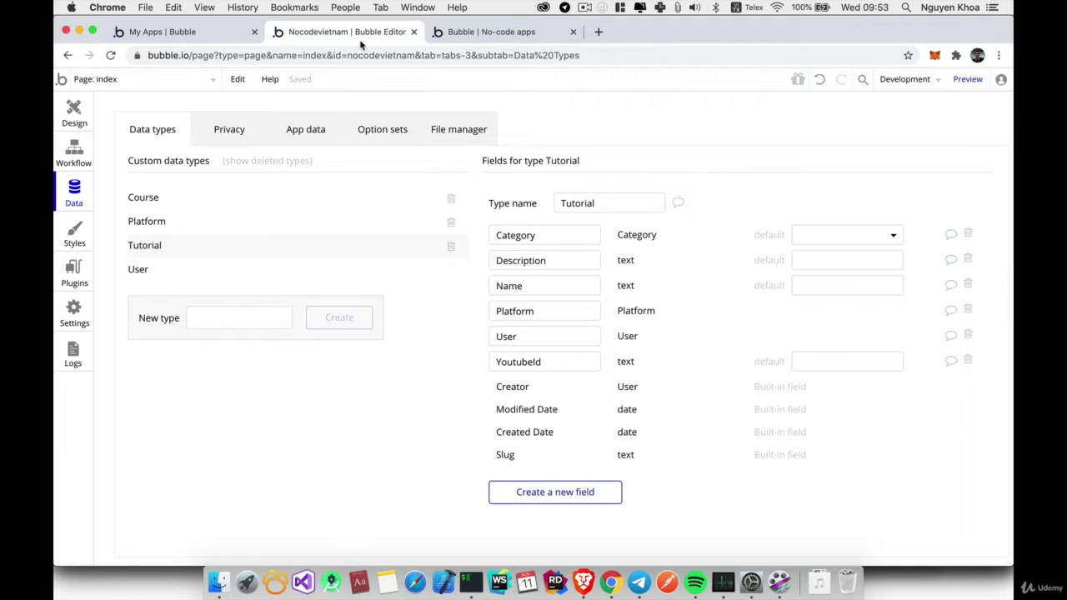
# - Examine the All Tutorials records in the app data against the #Nocode Tutorials section of the preview
pyautogui.click(307, 134)
pyautogui.click(157, 359)
pyautogui.click(155, 333)
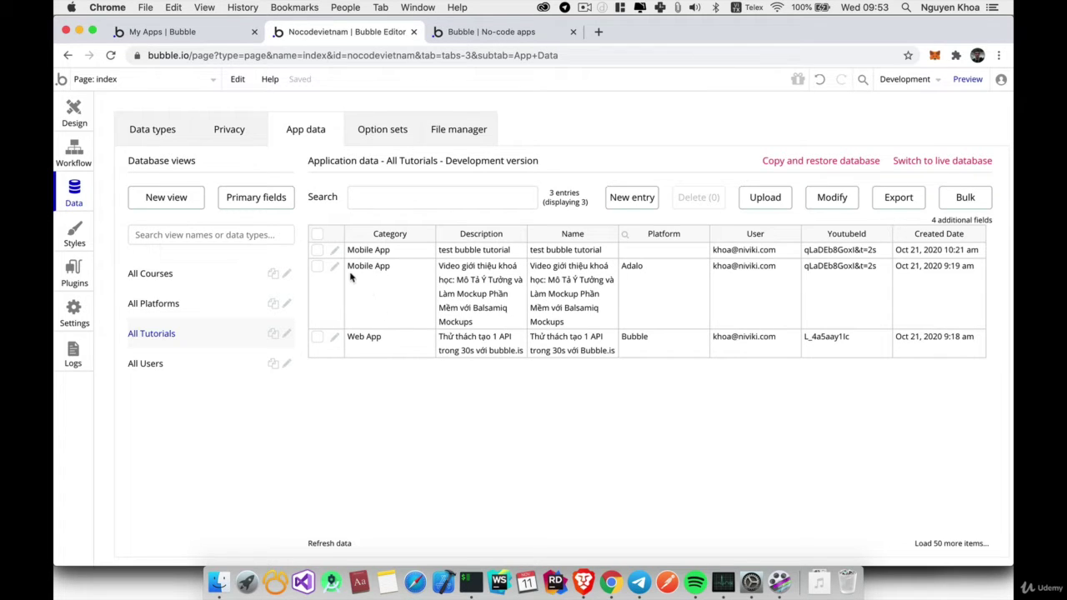
pyautogui.click(482, 32)
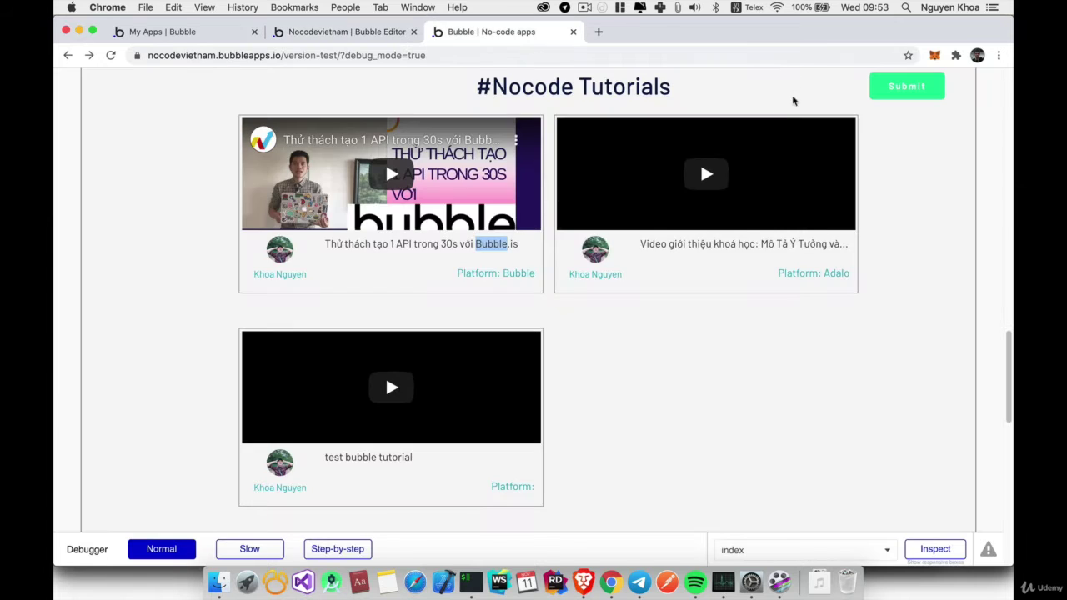
pyautogui.click(354, 31)
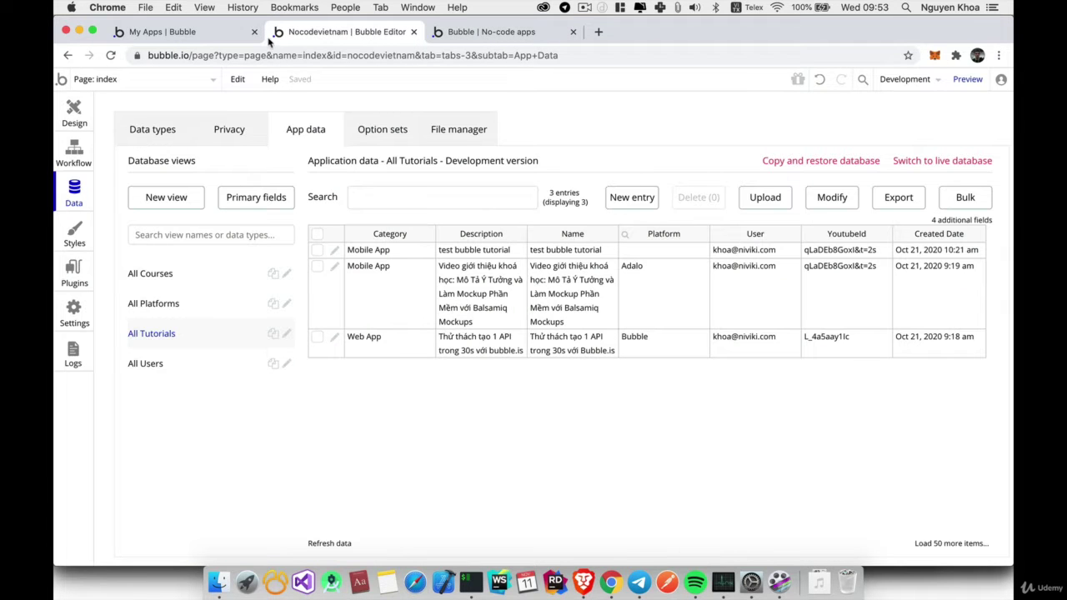
# - Open a second copy of the Nocodevietnam editor in a new browser tab using the current editor address
pyautogui.click(480, 32)
pyautogui.click(392, 32)
pyautogui.click(462, 55)
pyautogui.press('super+c')
pyautogui.press('super+t')
pyautogui.press('super+v')
pyautogui.press('Return')
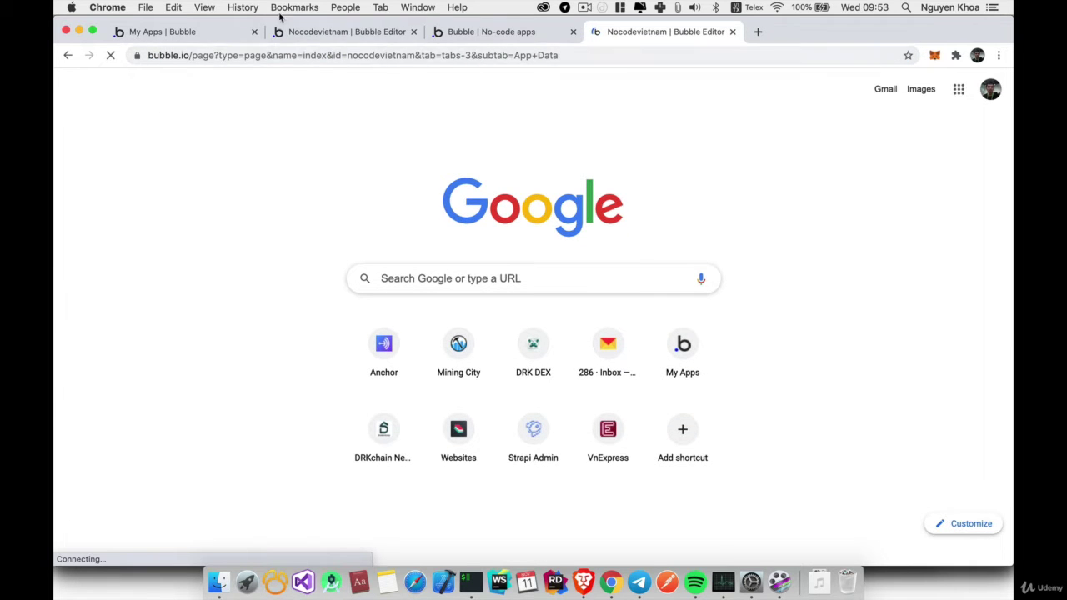
# - Place the new editor tab directly after the first editor tab and hide the bookmarks bar
pyautogui.click(243, 7)
pyautogui.click(214, 19)
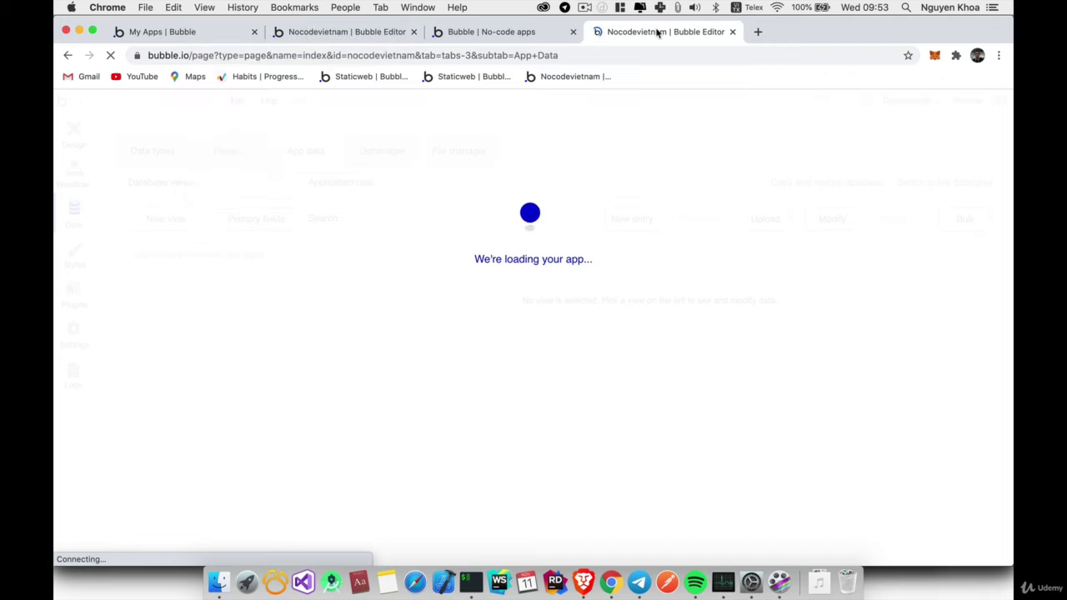
pyautogui.moveTo(658, 32); pyautogui.dragTo(500, 32)
pyautogui.click(204, 7)
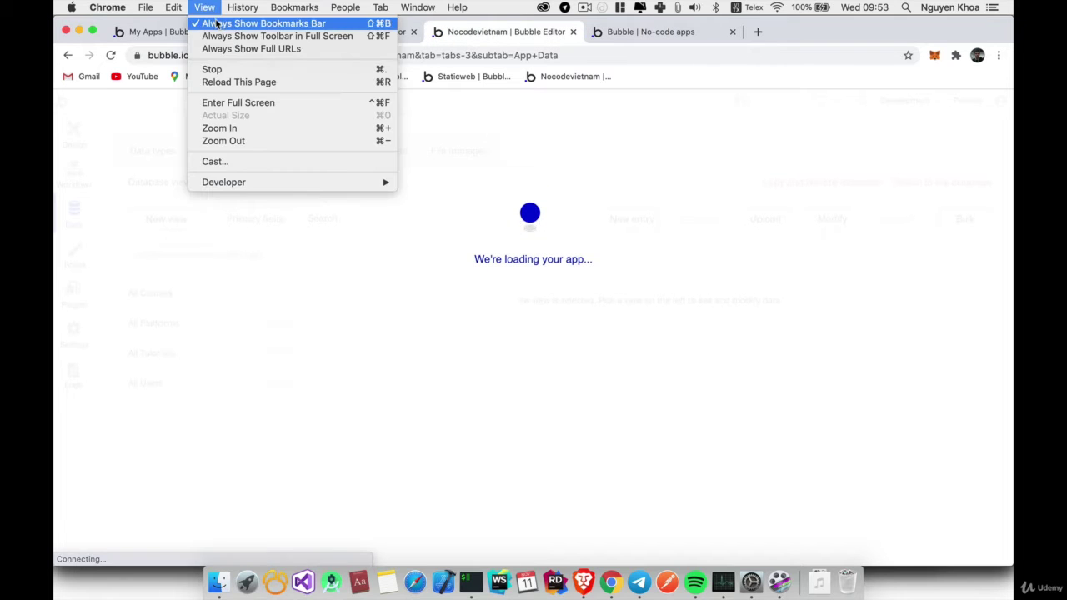
pyautogui.click(238, 22)
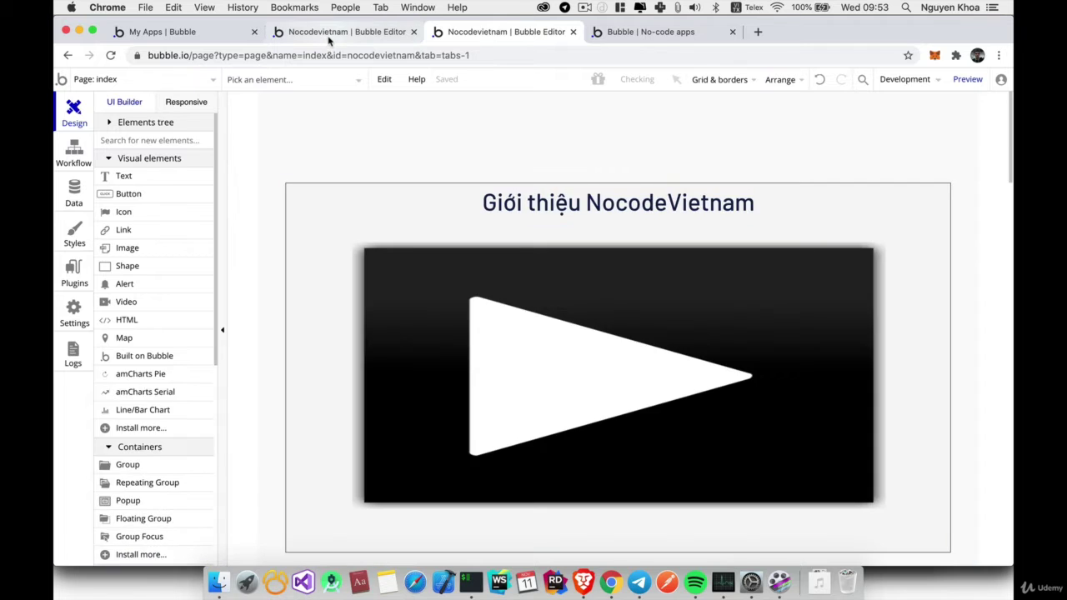
# - Expand the elements tree in the second editor and open the Popup Submit Tutorial element on the index page
pyautogui.click(333, 34)
pyautogui.click(465, 35)
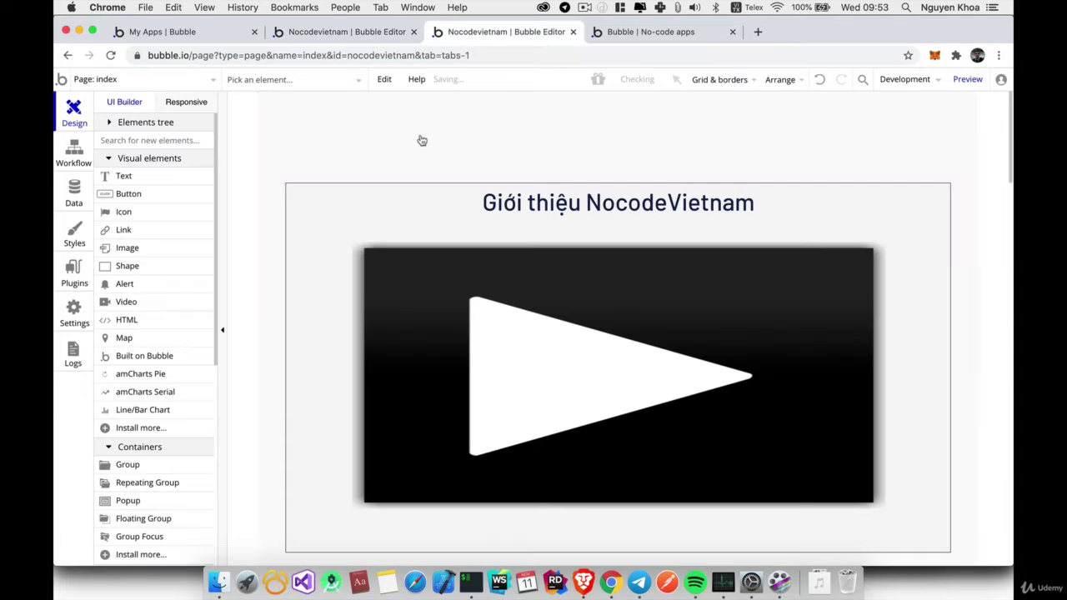
pyautogui.click(142, 122)
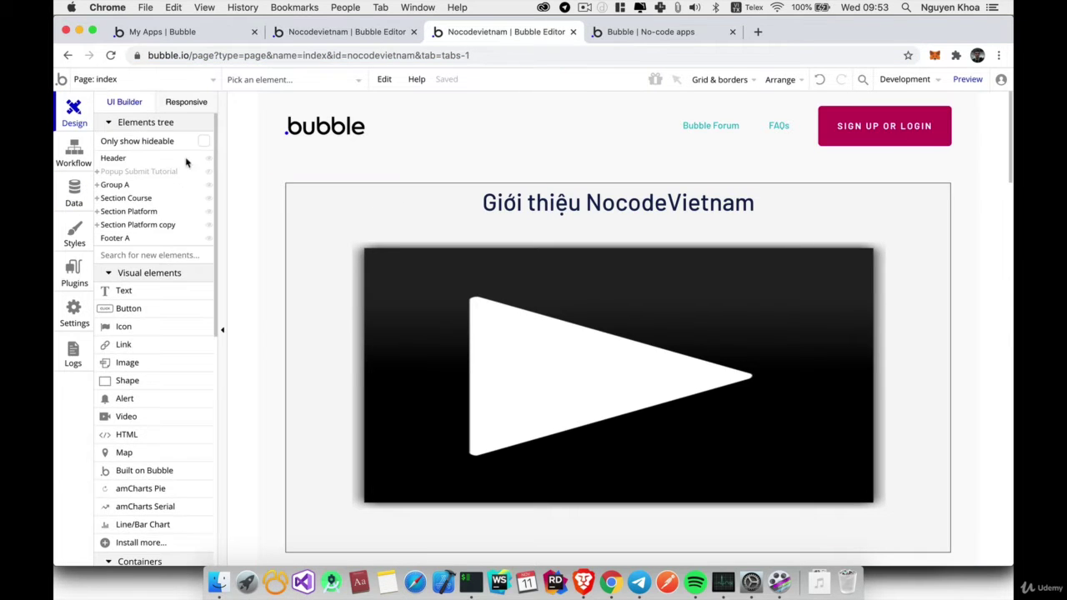
pyautogui.click(132, 225)
pyautogui.click(138, 171)
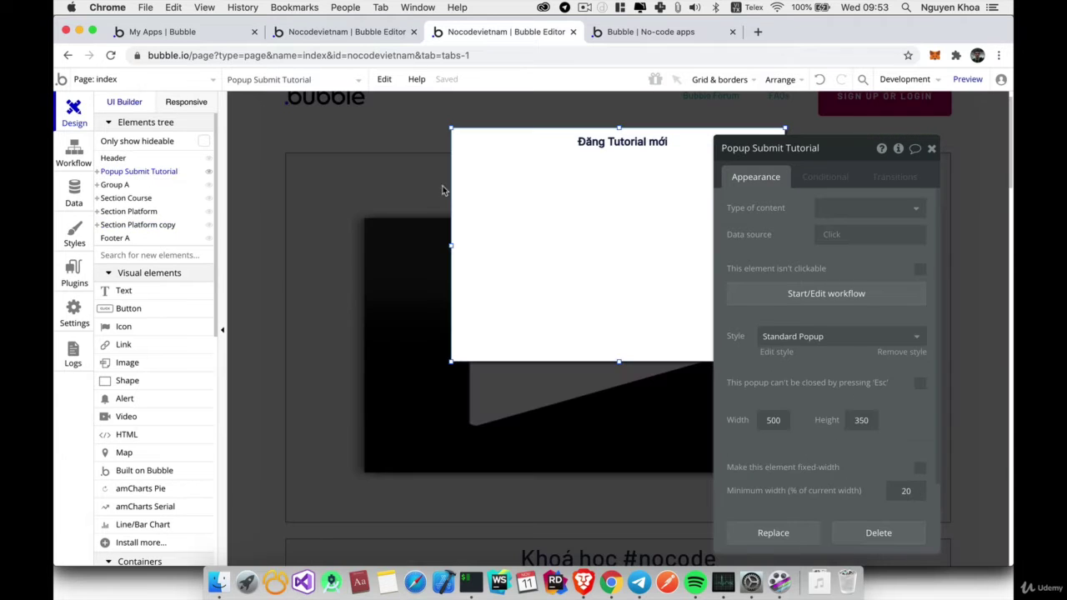
# - Place a single-line input in the Popup Submit Tutorial popup, just below the "Đăng Tutorial mới" title
pyautogui.scroll(-1, 154, 384)
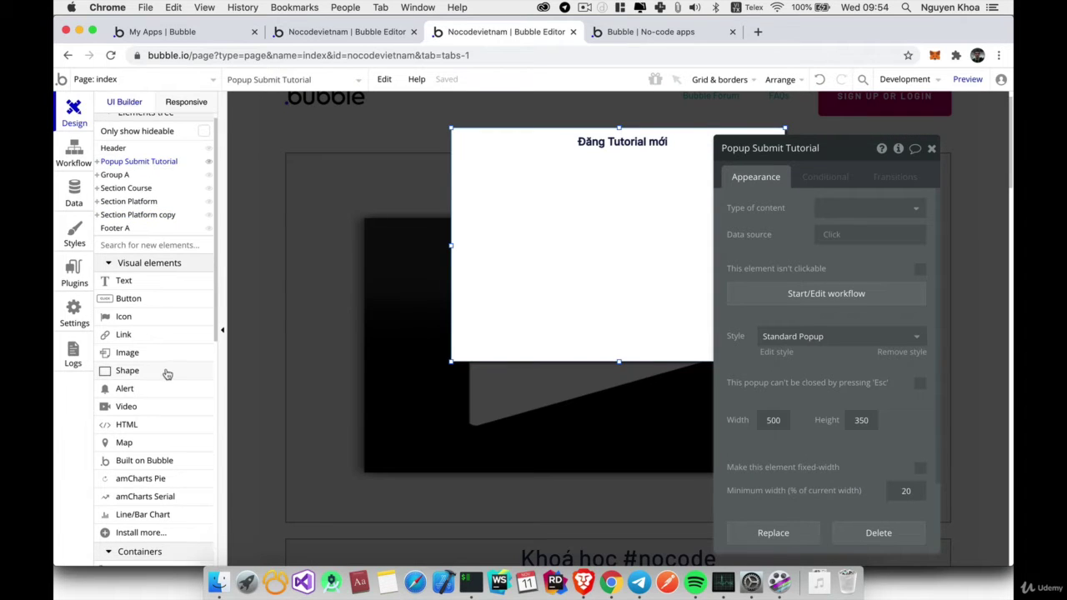
pyautogui.click(134, 281)
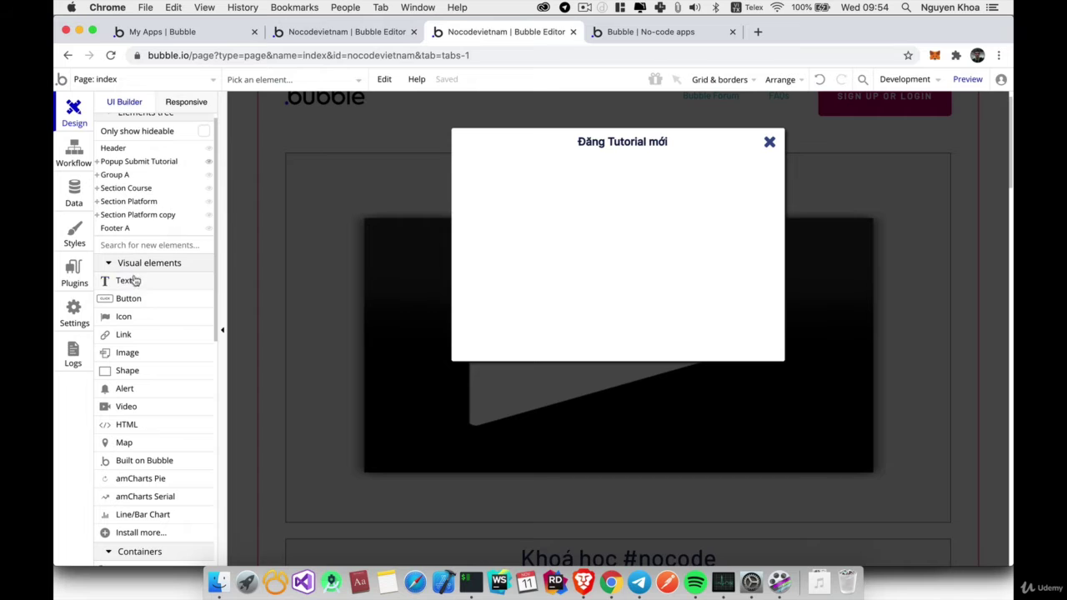
pyautogui.scroll(-6, 148, 386)
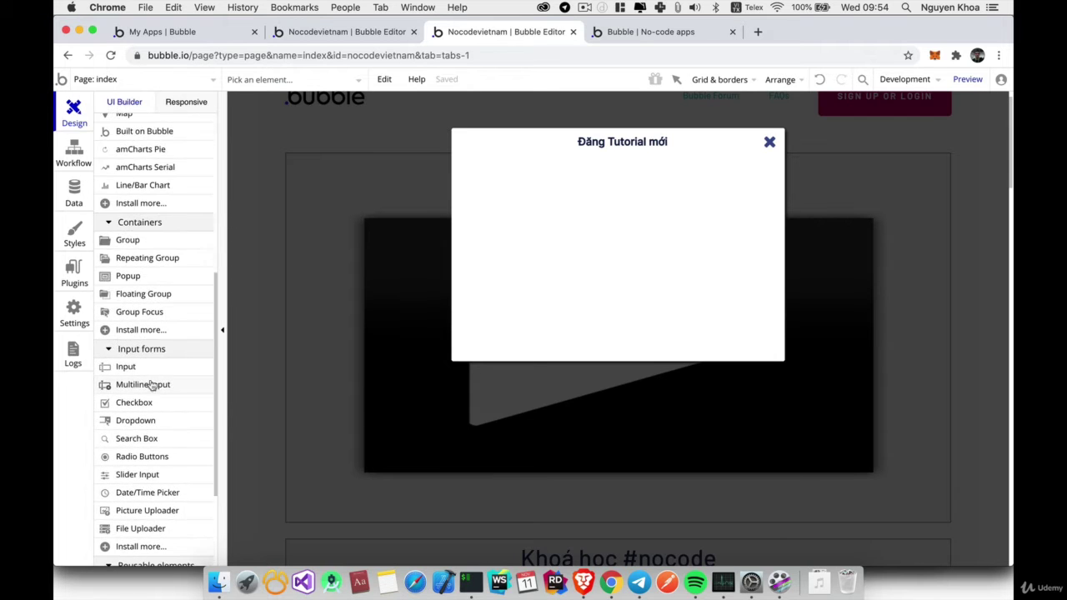
pyautogui.click(138, 368)
pyautogui.click(480, 165)
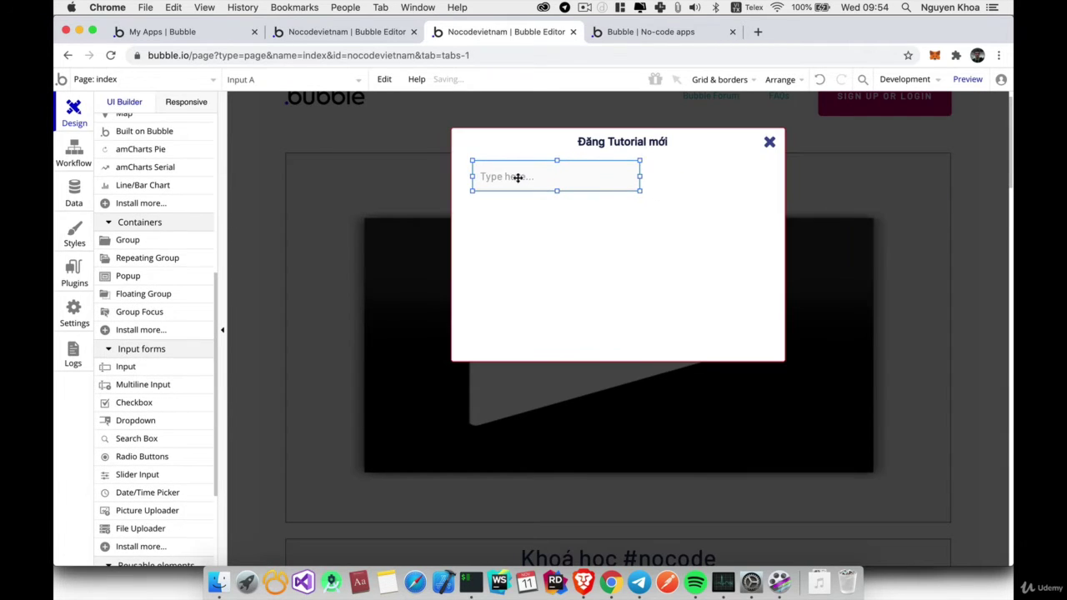
# - Resize the new input to span most of the popup, 447 wide and 35 high
pyautogui.moveTo(640, 176); pyautogui.dragTo(772, 173)
pyautogui.moveTo(622, 191); pyautogui.dragTo(623, 185)
pyautogui.scroll(-5, 796, 376)
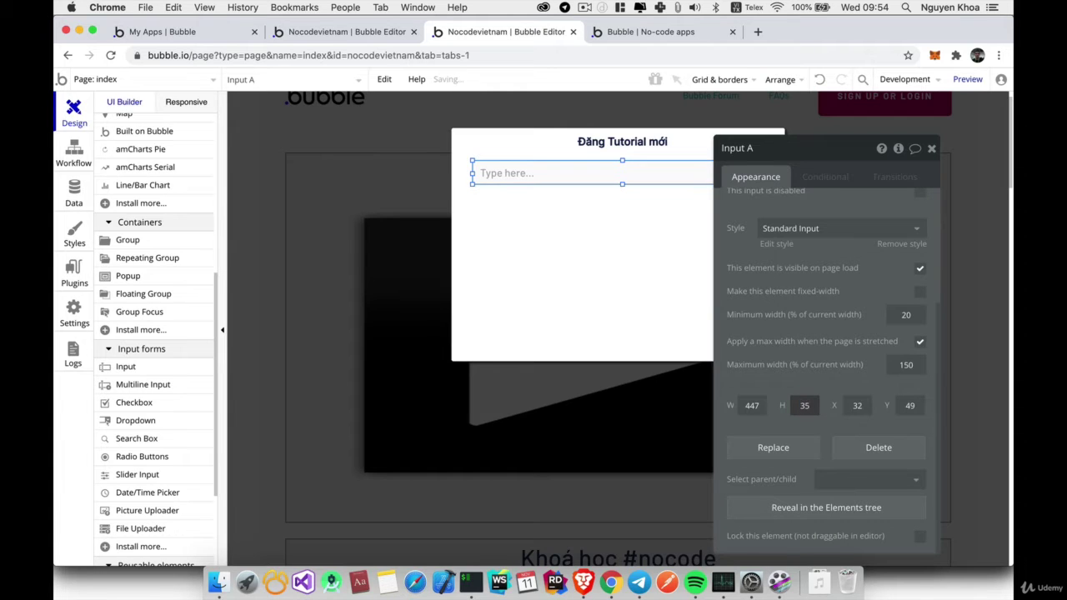
# - Set the input's placeholder text to "Tên tutorial"
pyautogui.scroll(5, 804, 406)
pyautogui.tripleClick(856, 208)
pyautogui.write('N')
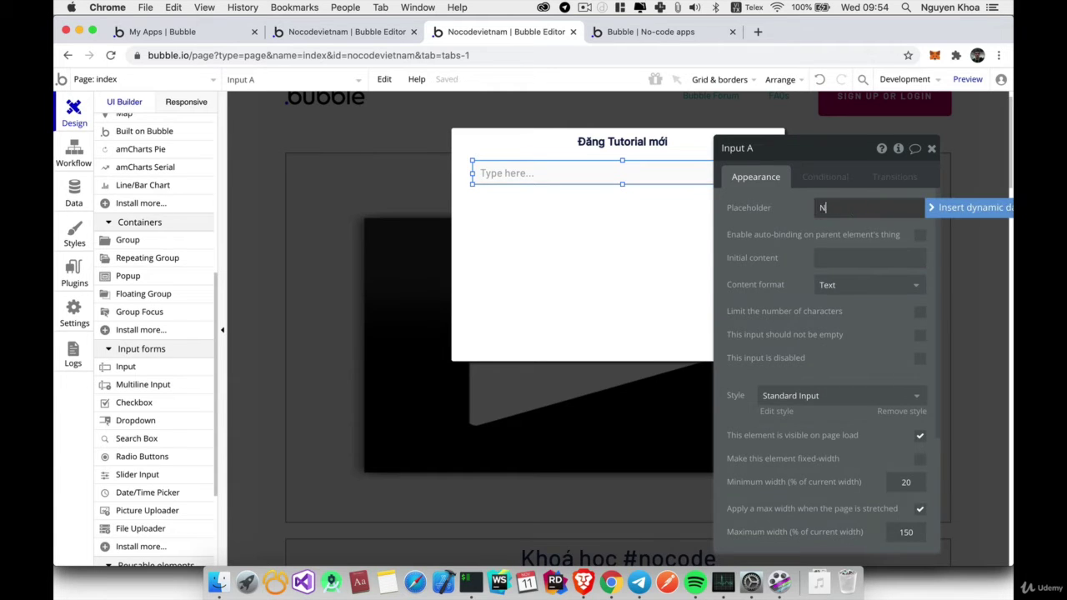
pyautogui.hotkey('ctrl', 'space')
pyautogui.write('T')
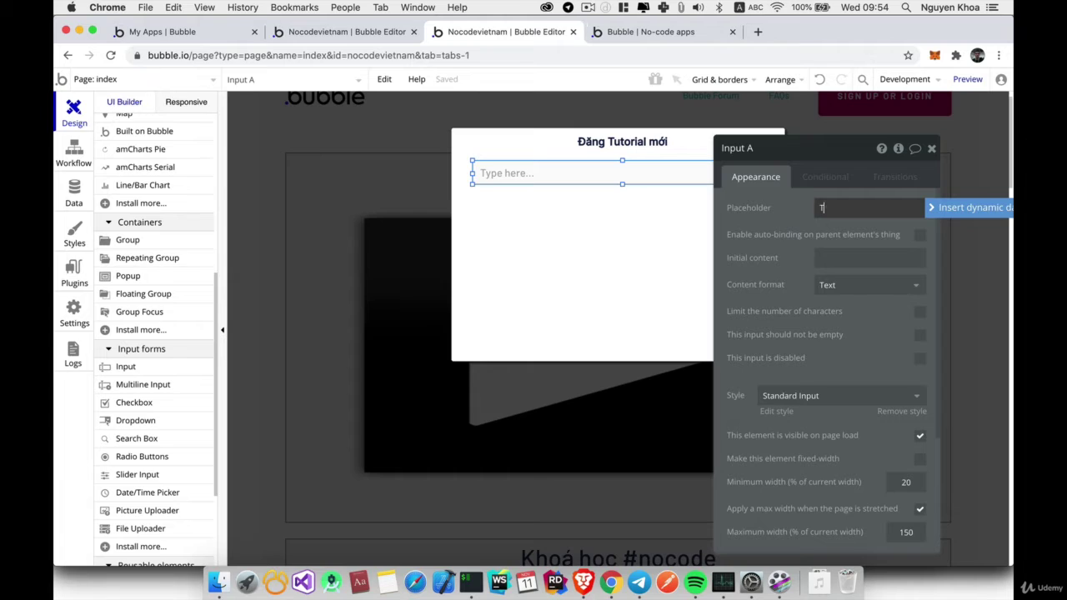
pyautogui.write('een')
pyautogui.hotkey('ctrl', 'space')
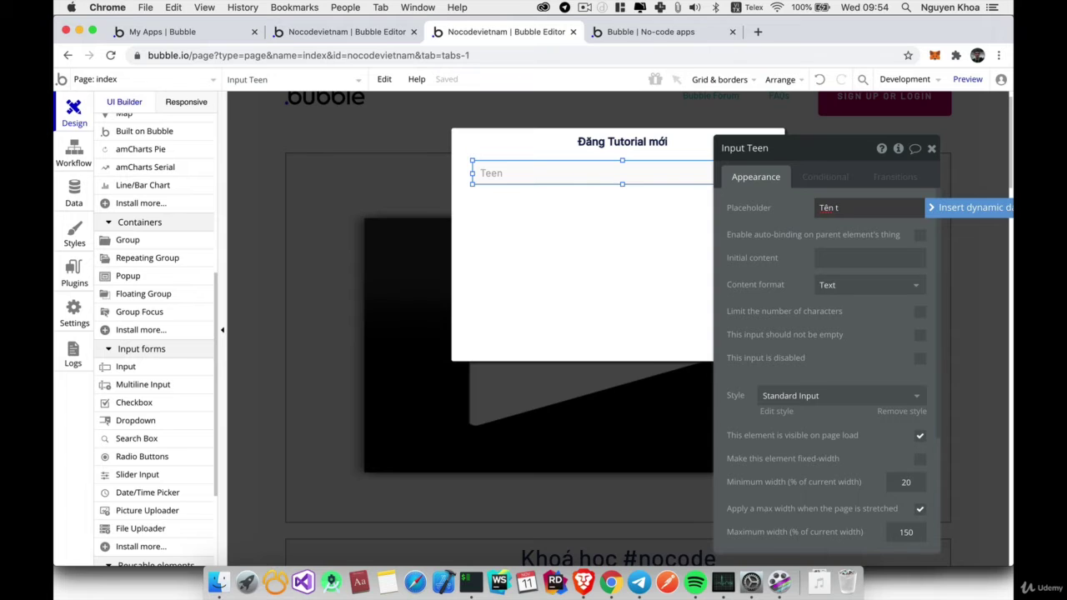
pyautogui.write('u')
pyautogui.hotkey('ctrl', 'space')
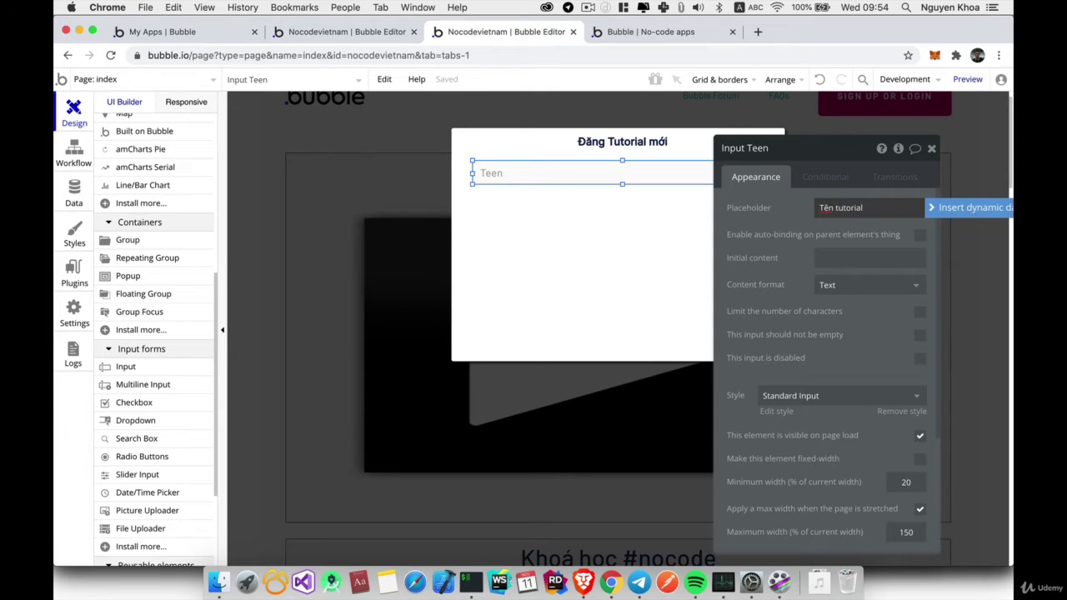
# - Duplicate the "Tên tutorial" input and align the copy directly beneath the original
pyautogui.click(572, 174)
pyautogui.click(595, 179)
pyautogui.hotkey('ctrl', 'c')
pyautogui.hotkey('ctrl', 'v')
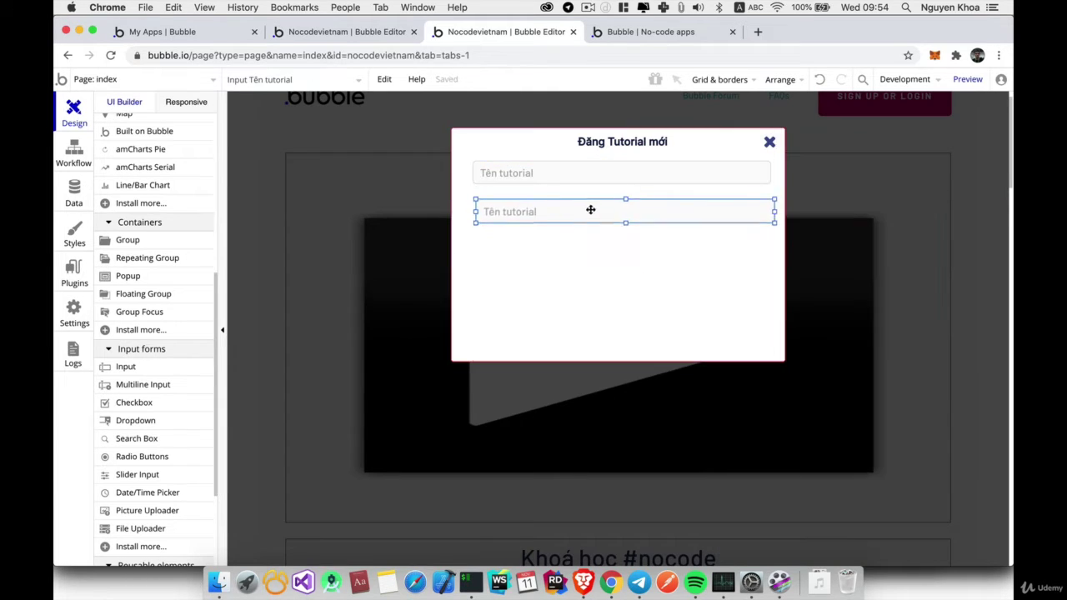
pyautogui.moveTo(590, 211); pyautogui.dragTo(590, 203)
# - Change the copied input's placeholder to "Mô tả" and make the field taller by extending its lower edge
pyautogui.doubleClick(590, 203)
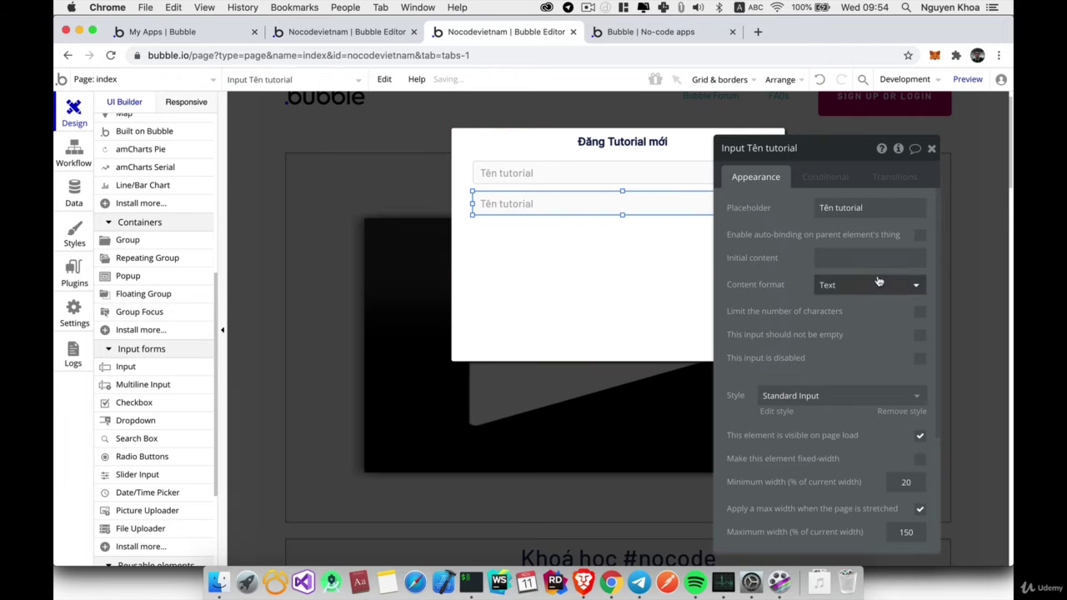
pyautogui.click(834, 207)
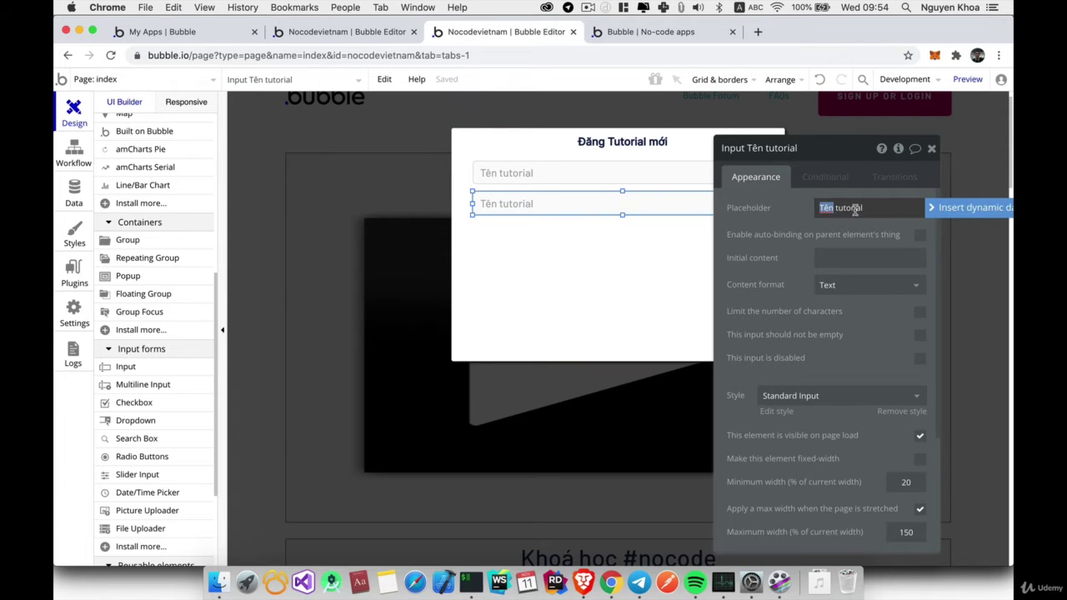
pyautogui.click(392, 33)
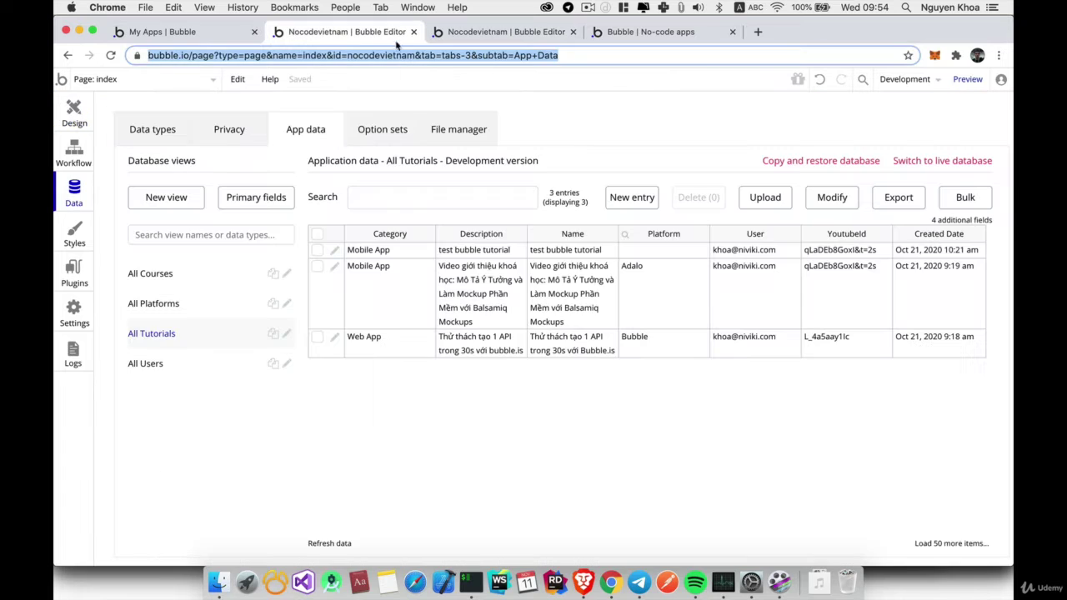
pyautogui.click(501, 34)
pyautogui.tripleClick(828, 208)
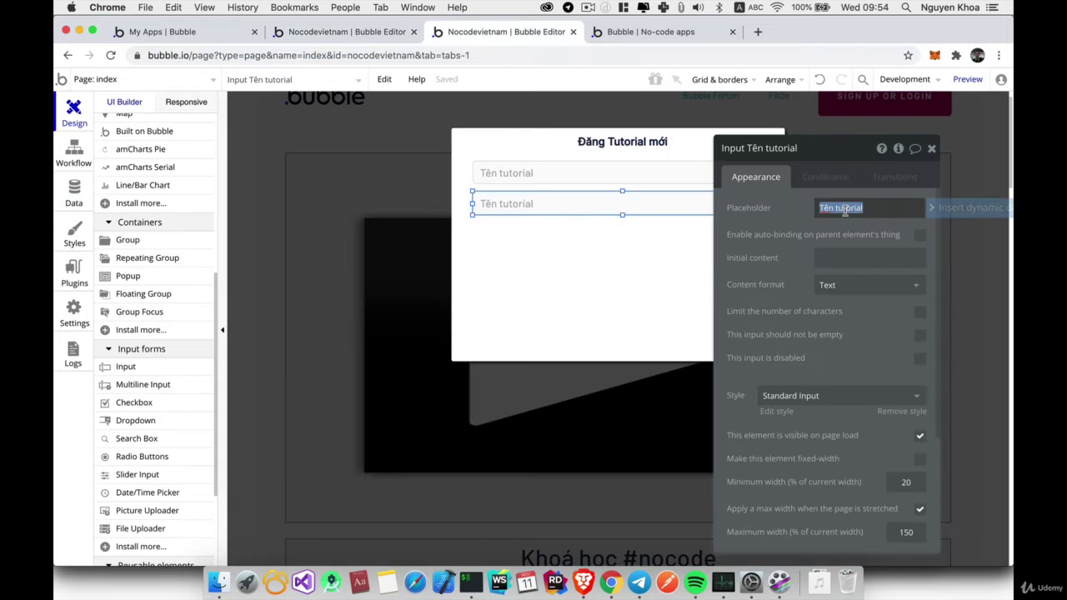
pyautogui.write('Moo')
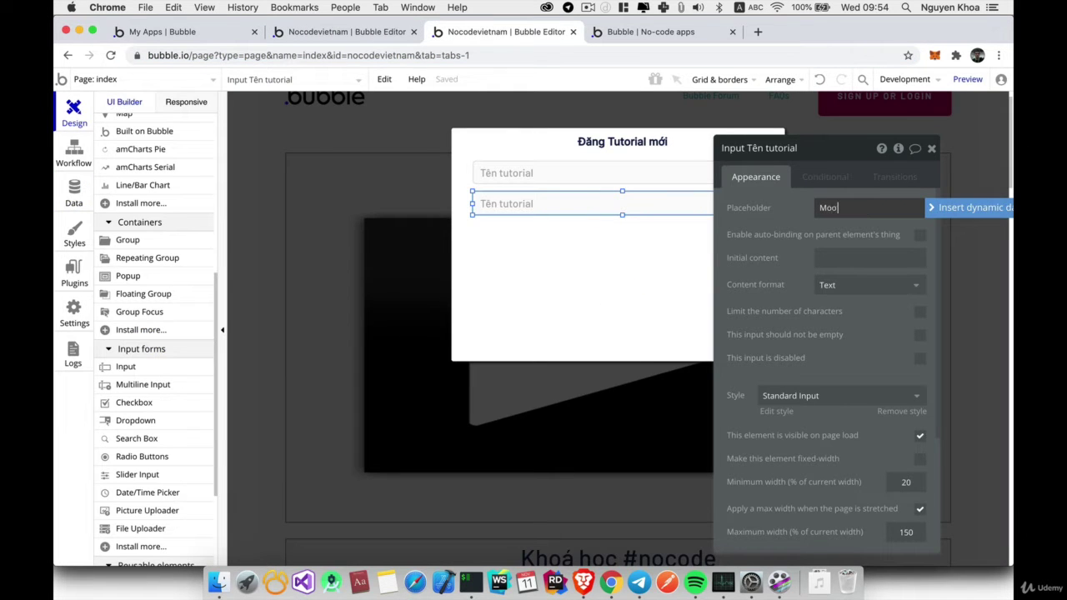
pyautogui.doubleClick(826, 208)
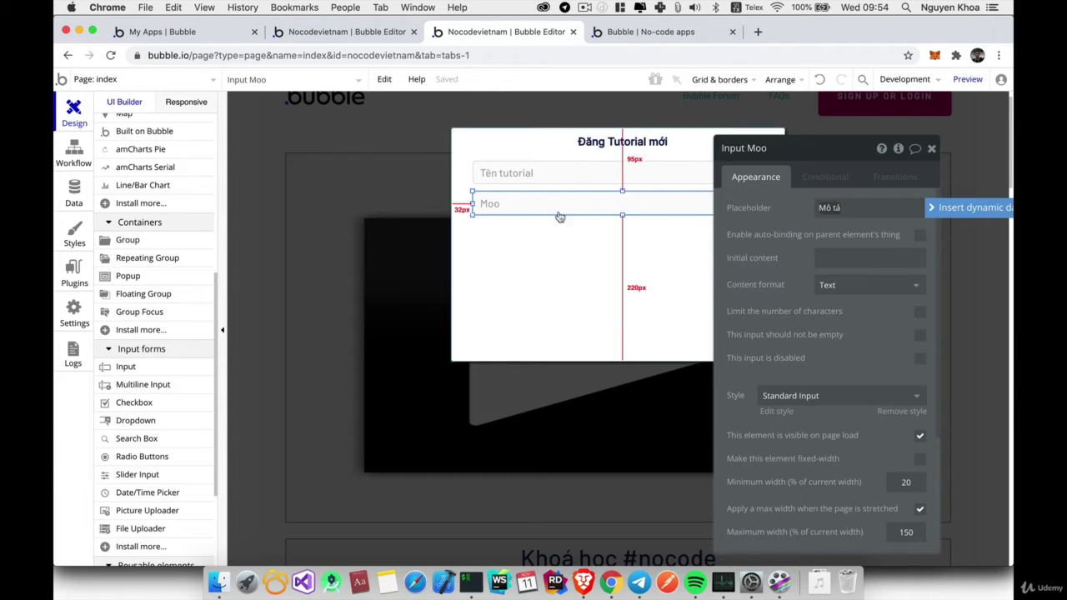
pyautogui.moveTo(623, 215); pyautogui.dragTo(623, 228)
# - Check the Tutorial entries' fields, add a dropdown beneath the "Mô tả" input aligned to its edge, and set its height to 36
pyautogui.click(345, 33)
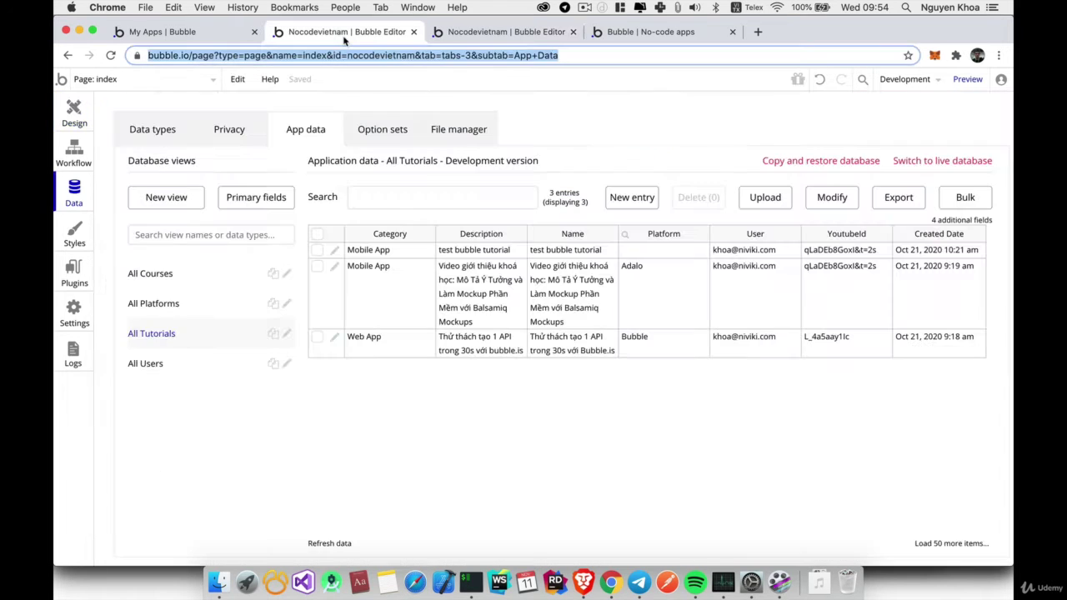
pyautogui.click(464, 39)
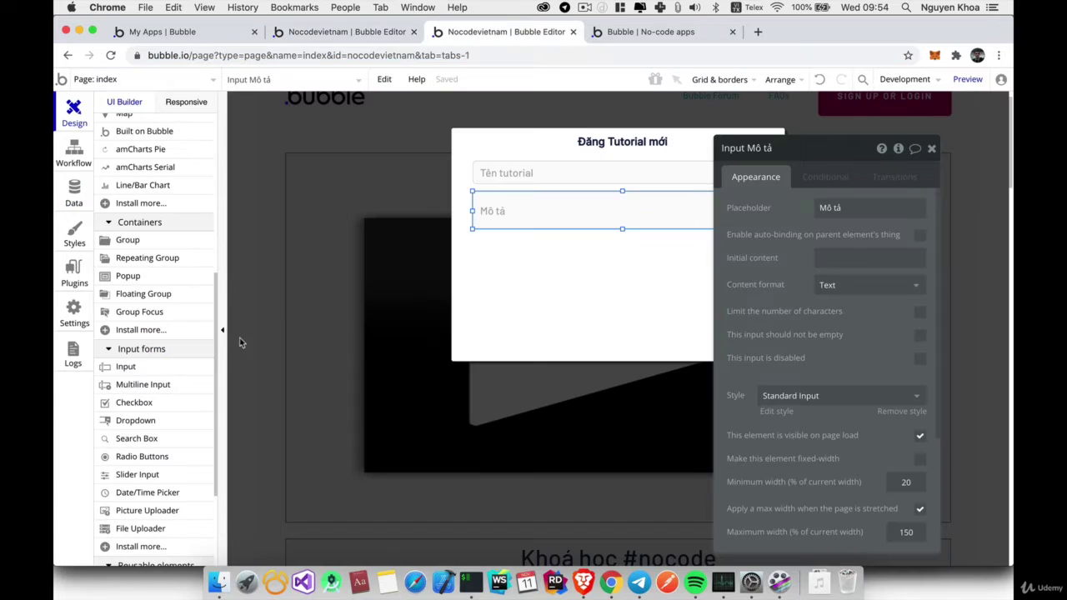
pyautogui.scroll(-3, 142, 409)
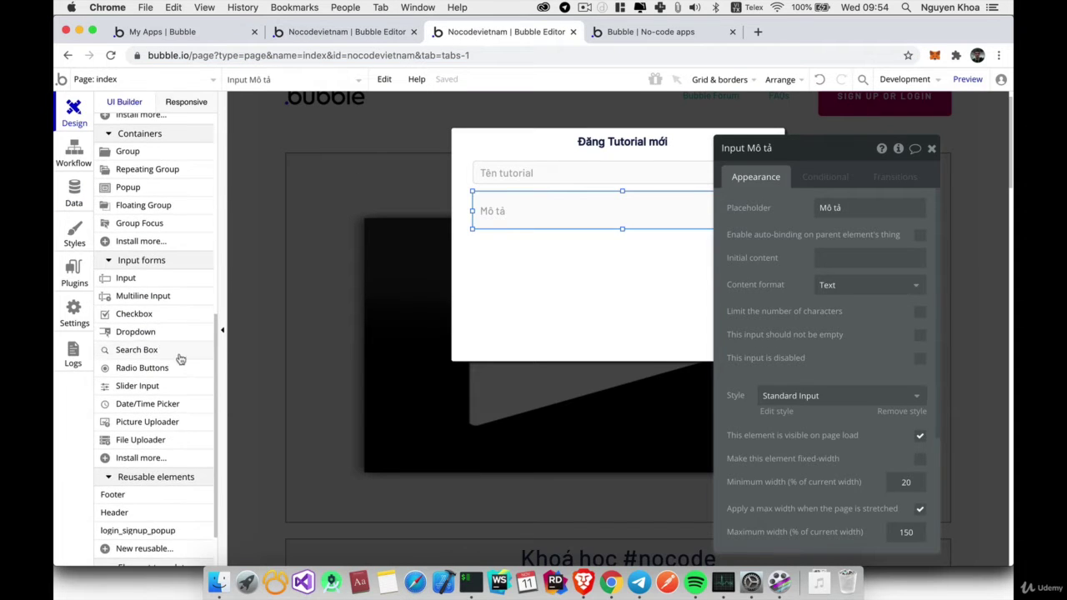
pyautogui.moveTo(154, 332); pyautogui.dragTo(488, 243)
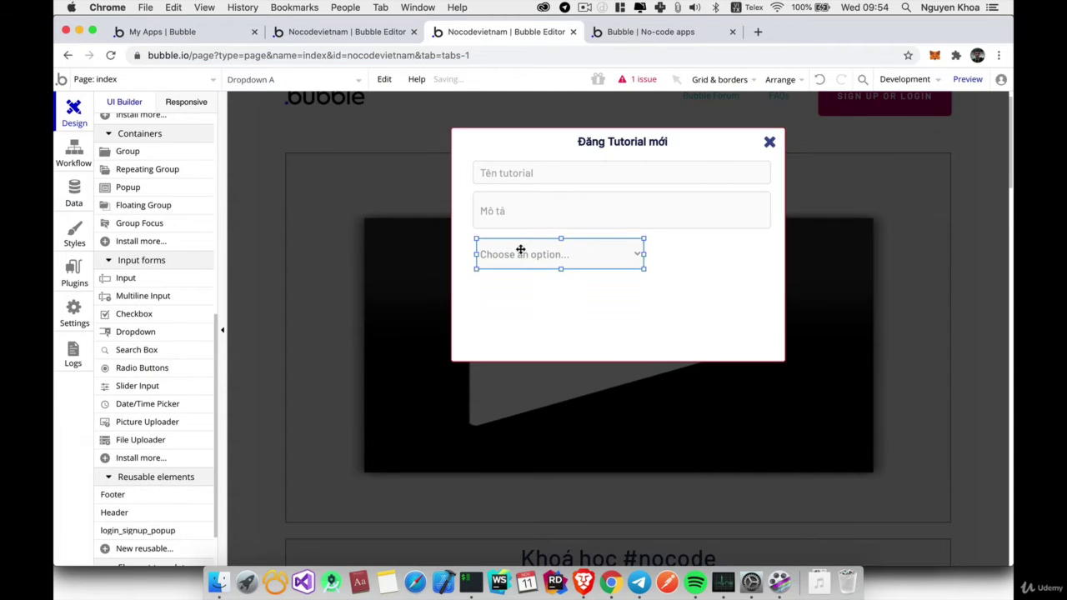
pyautogui.scroll(-5, 839, 398)
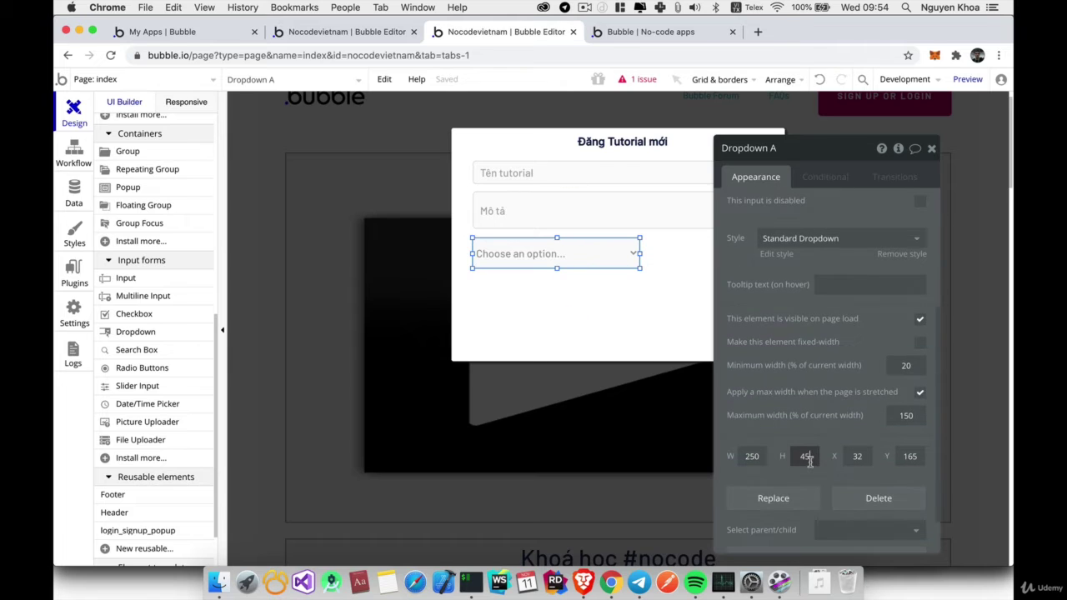
pyautogui.write('36')
pyautogui.scroll(5, 834, 338)
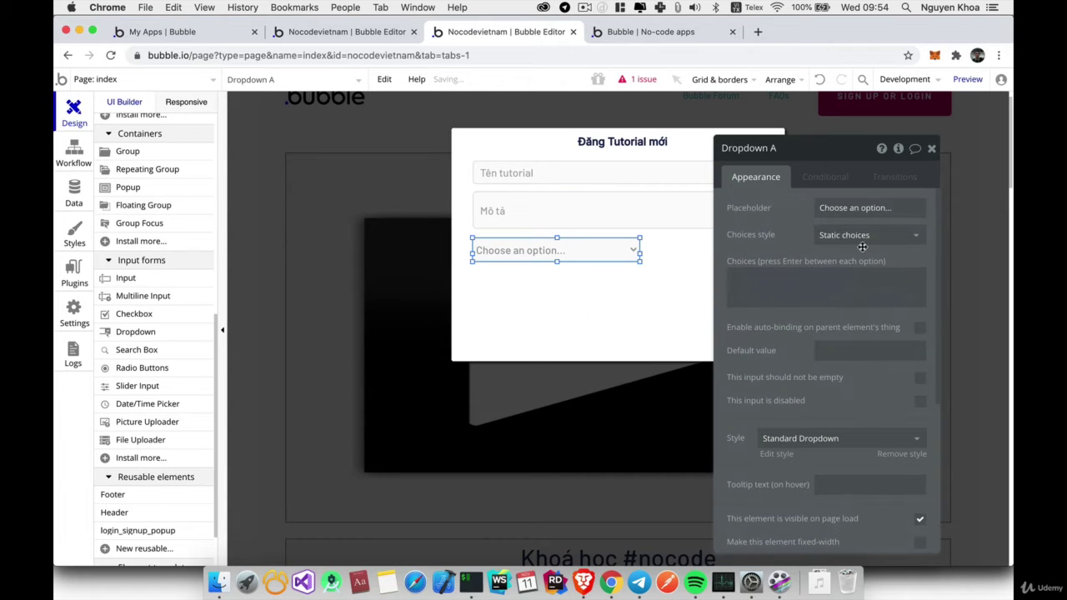
# - Set the new dropdown's placeholder text to "Category"
pyautogui.tripleClick(864, 208)
pyautogui.press('BackSpace')
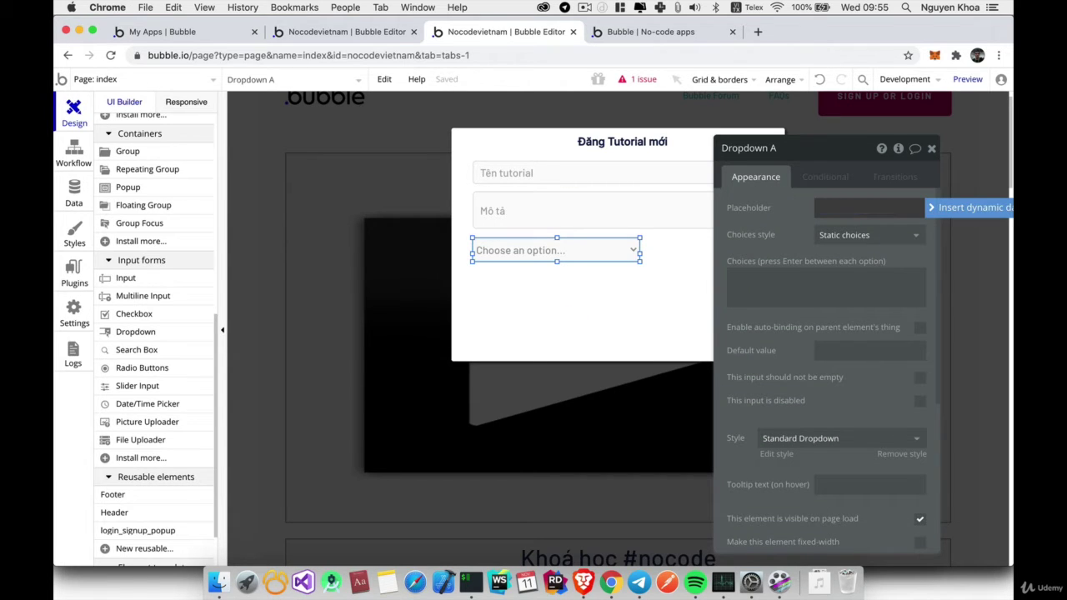
pyautogui.write('Category')
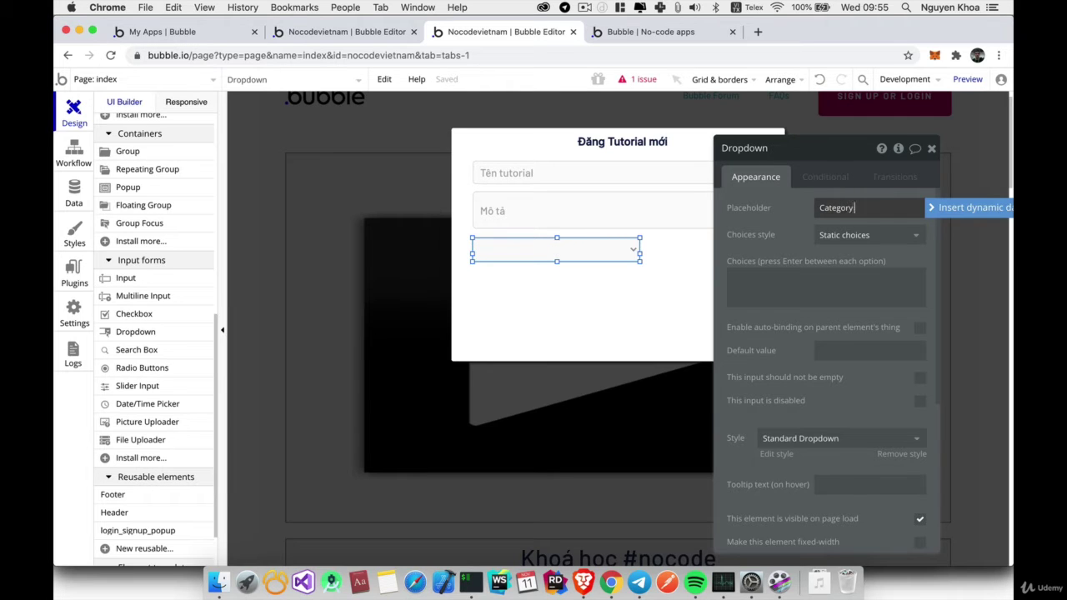
# - Give the Category dropdown dynamic choices of type Category, sourced from All Category, with the current option's Display as caption
pyautogui.click(867, 236)
pyautogui.click(850, 275)
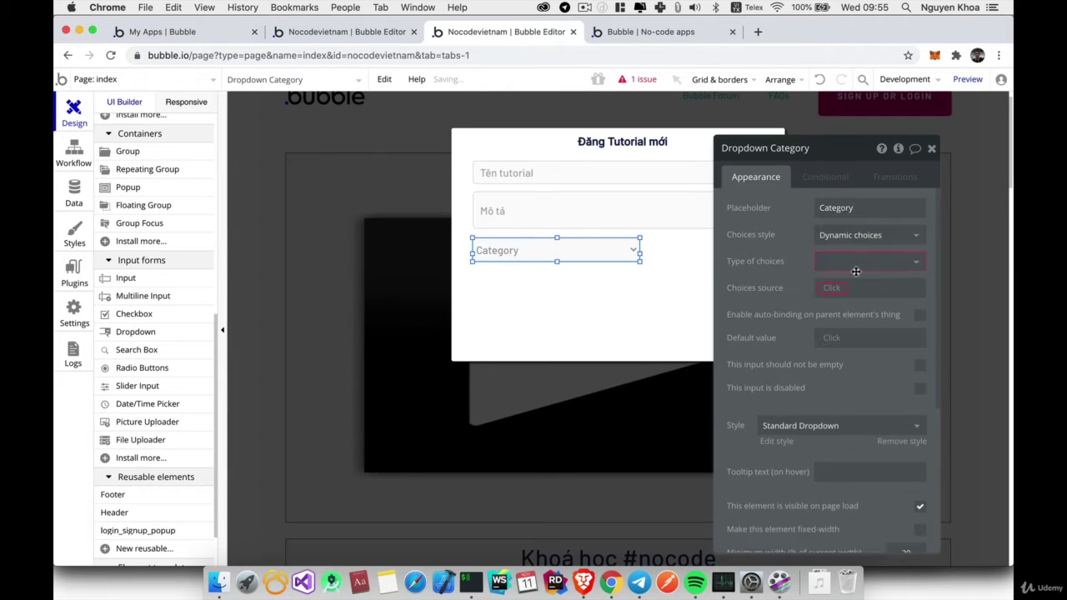
pyautogui.click(875, 260)
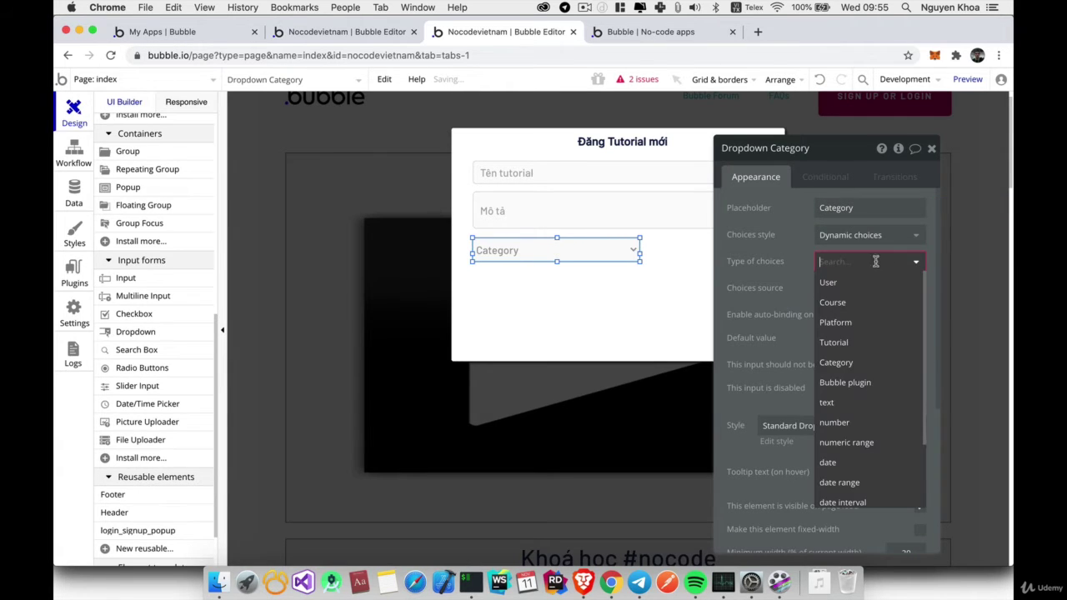
pyautogui.click(889, 365)
pyautogui.click(855, 289)
pyautogui.click(855, 302)
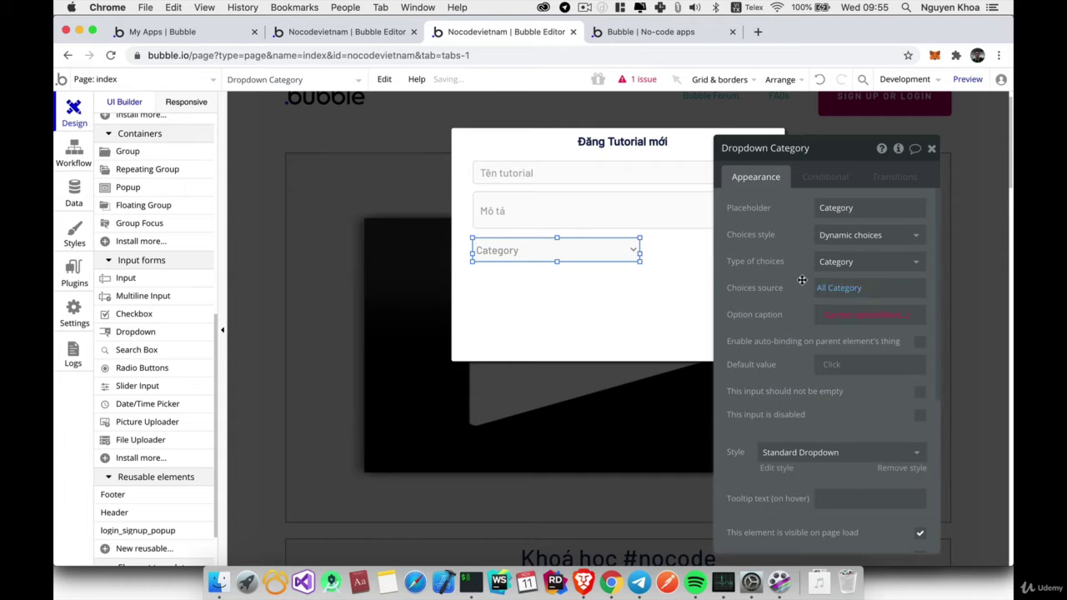
pyautogui.moveTo(900, 322)
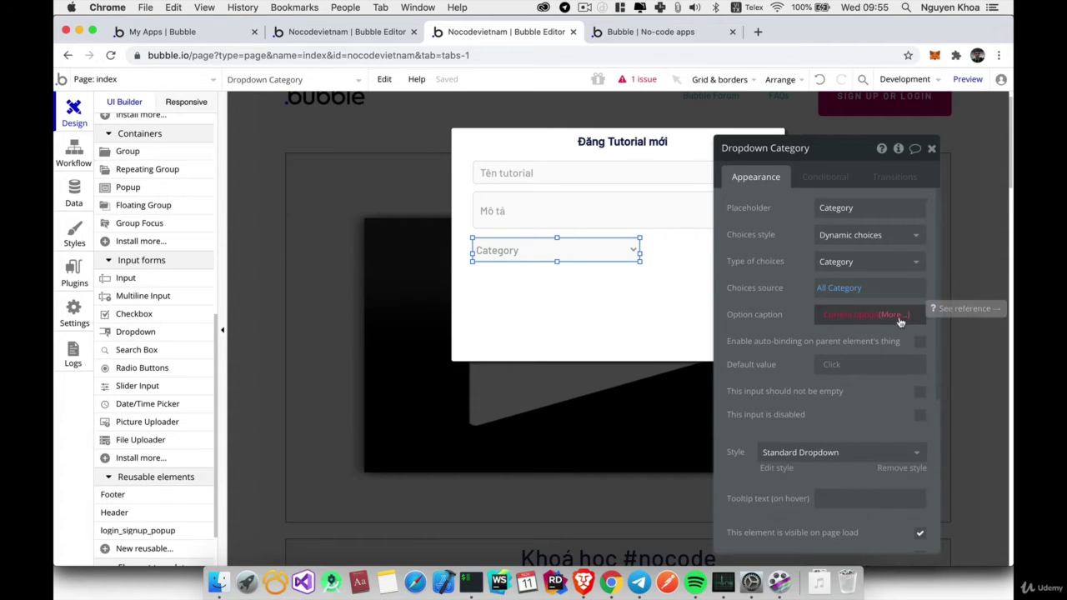
pyautogui.click(867, 323)
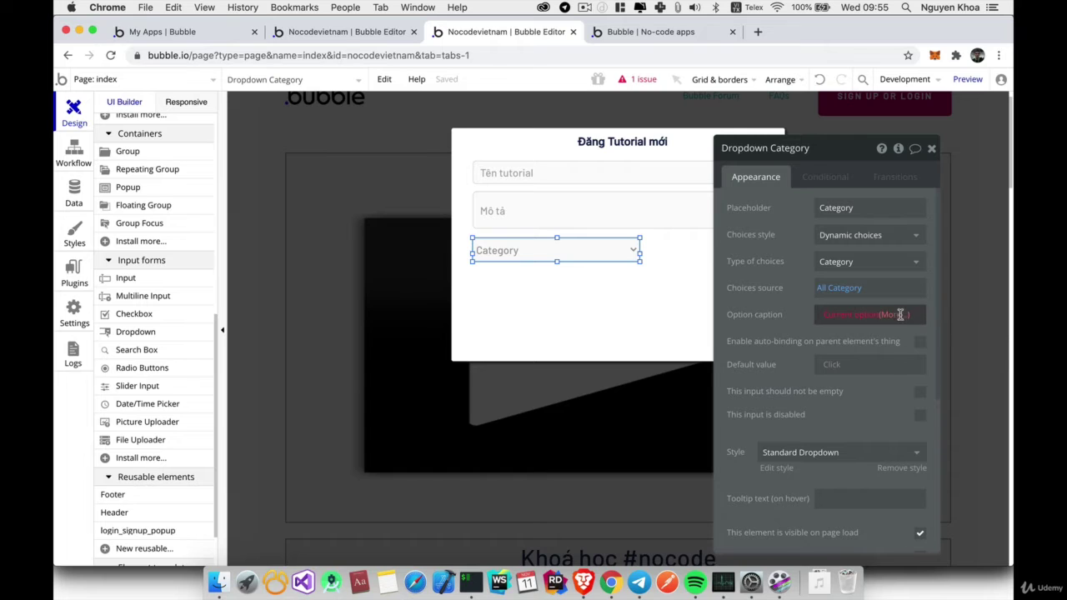
pyautogui.click(876, 341)
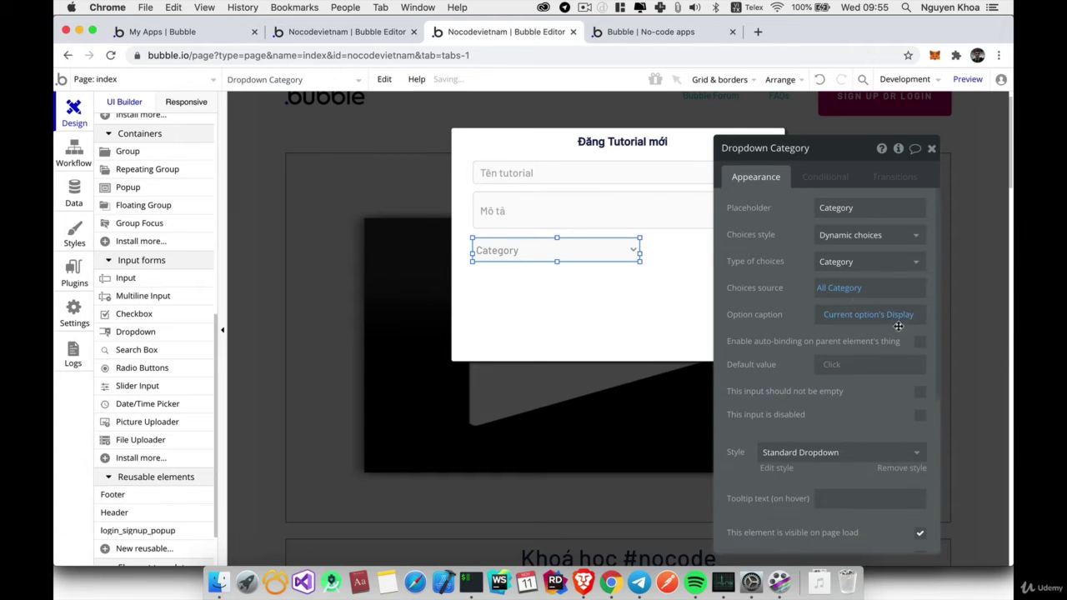
# - Widen the Category dropdown to match the inputs above and place a duplicate of it directly beneath
pyautogui.moveTo(640, 252); pyautogui.dragTo(767, 256)
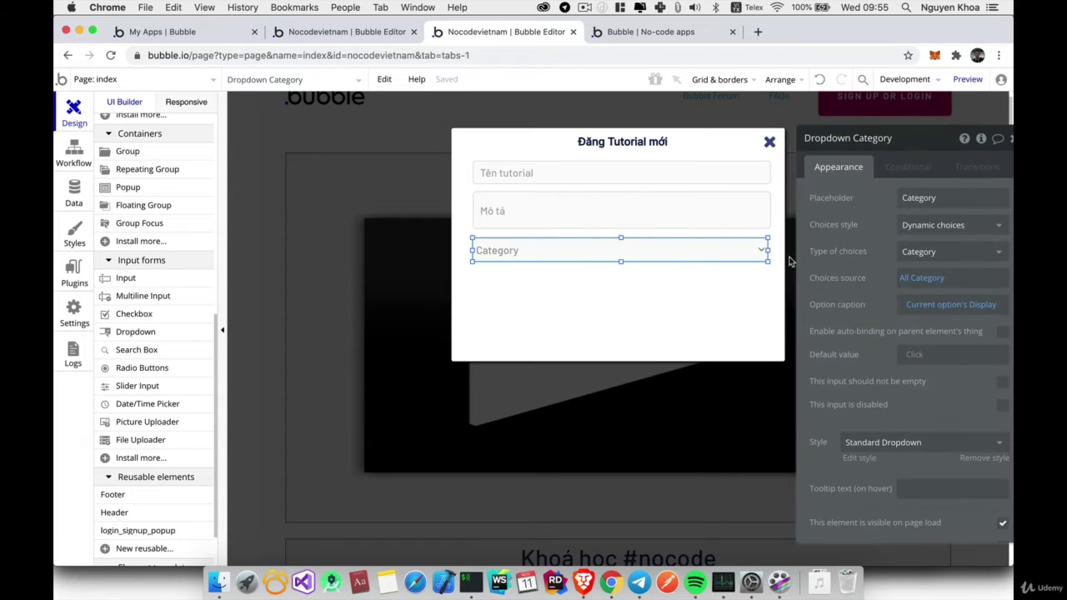
pyautogui.moveTo(767, 250)
pyautogui.mouseDown()
pyautogui.moveTo(786, 248)
pyautogui.moveTo(778, 252)
pyautogui.mouseUp()
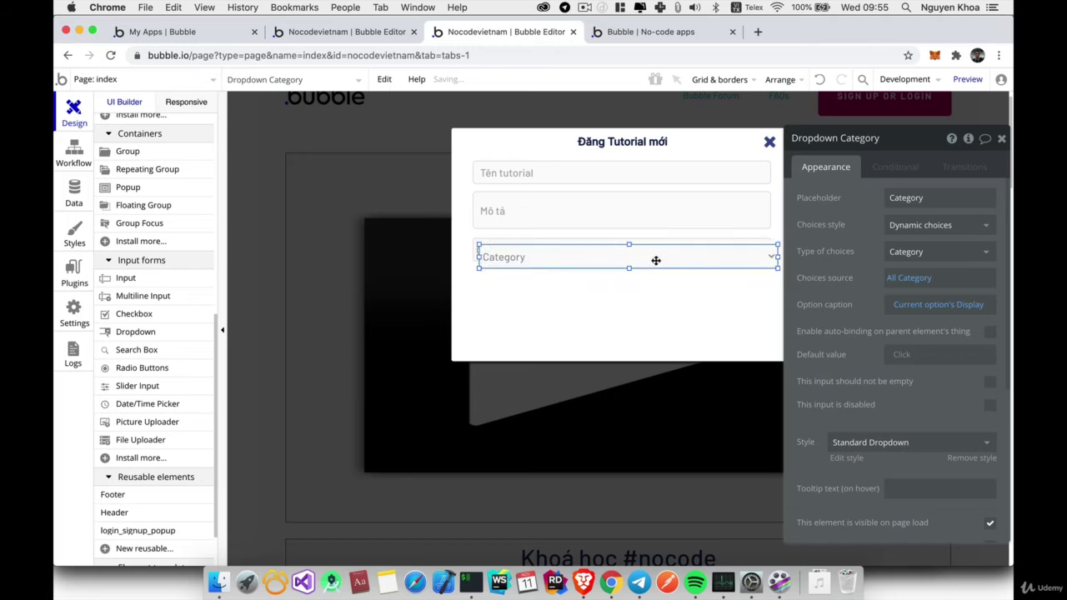
pyautogui.moveTo(656, 261); pyautogui.dragTo(650, 283)
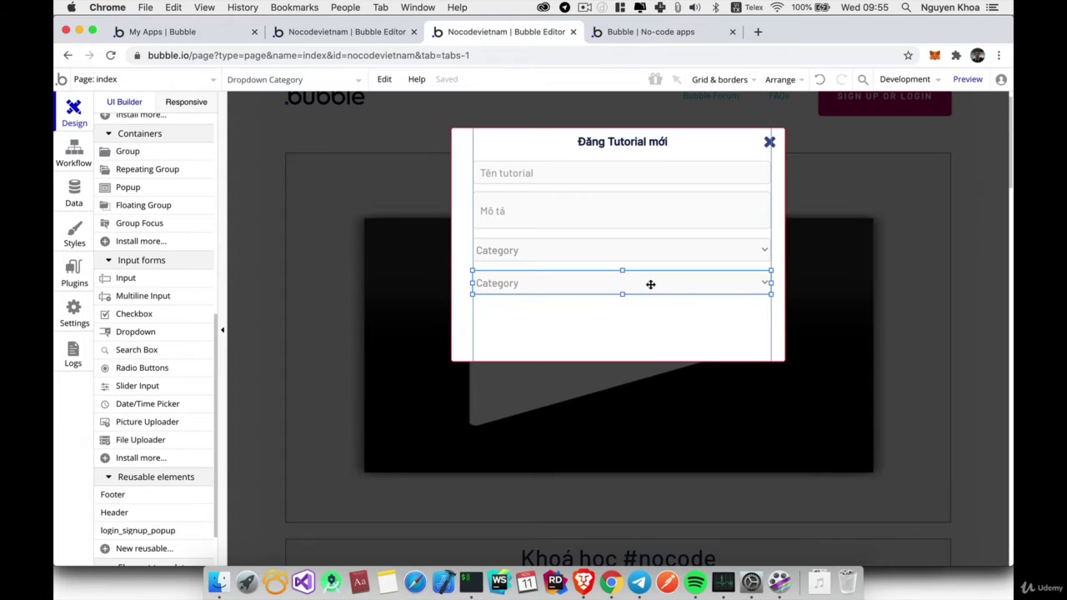
# - Set the duplicated dropdown's placeholder text to "Platform"
pyautogui.click(935, 199)
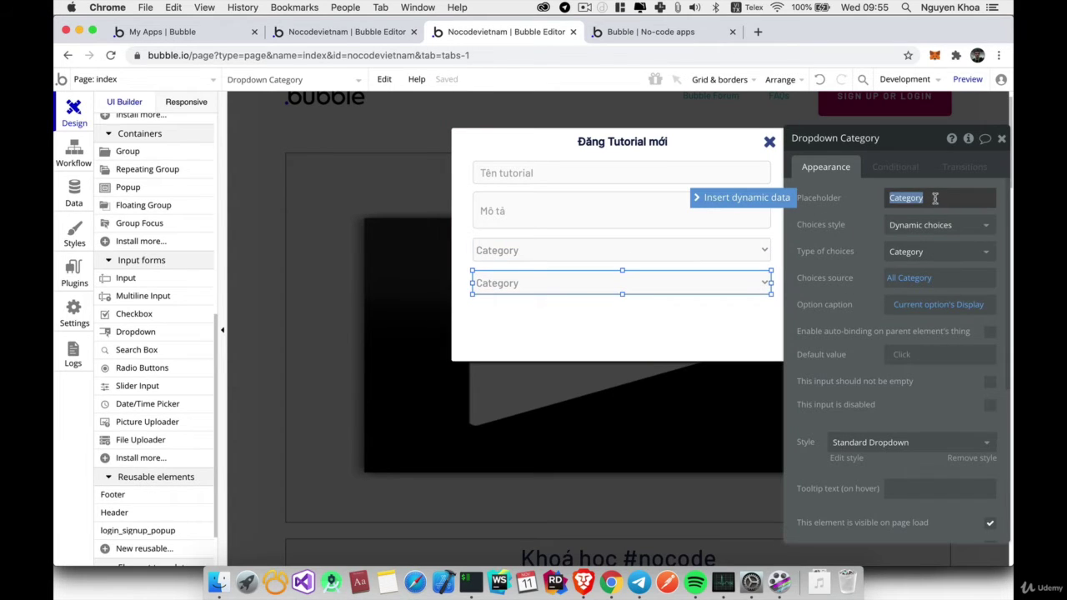
pyautogui.press('BackSpace')
pyautogui.press('super+z')
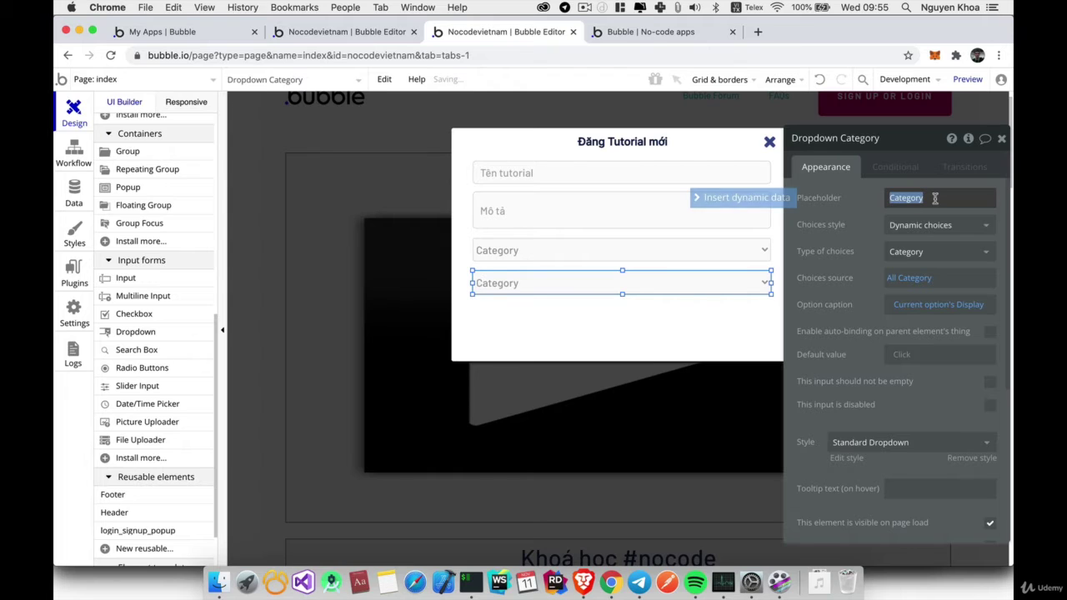
pyautogui.write('?')
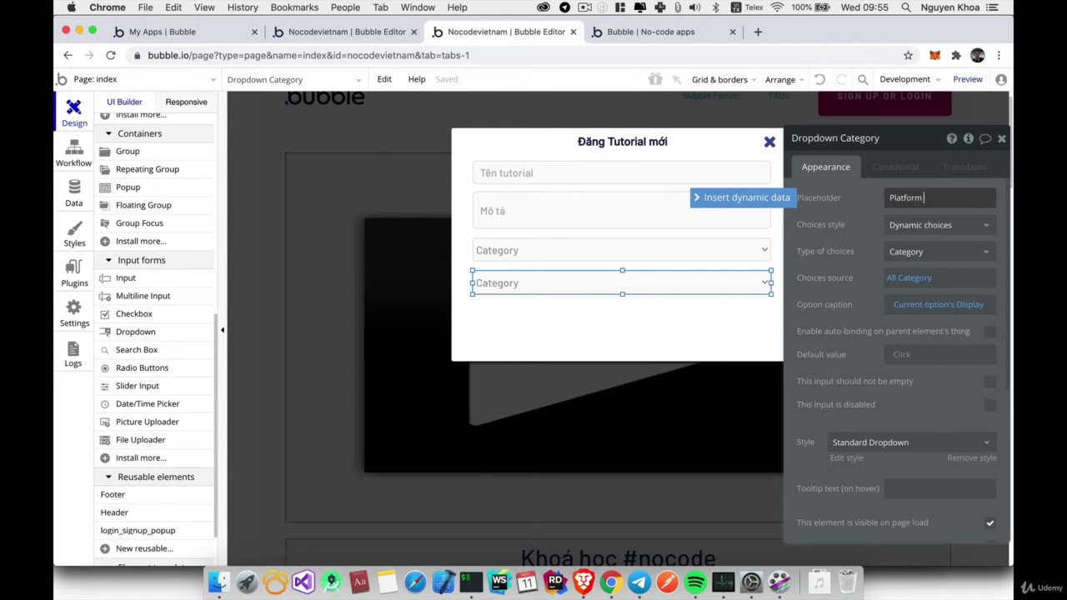
pyautogui.write('latform')
# - Keep the Platform dropdown on dynamic choices and set its type of choices to Platform
pyautogui.click(940, 225)
pyautogui.click(915, 250)
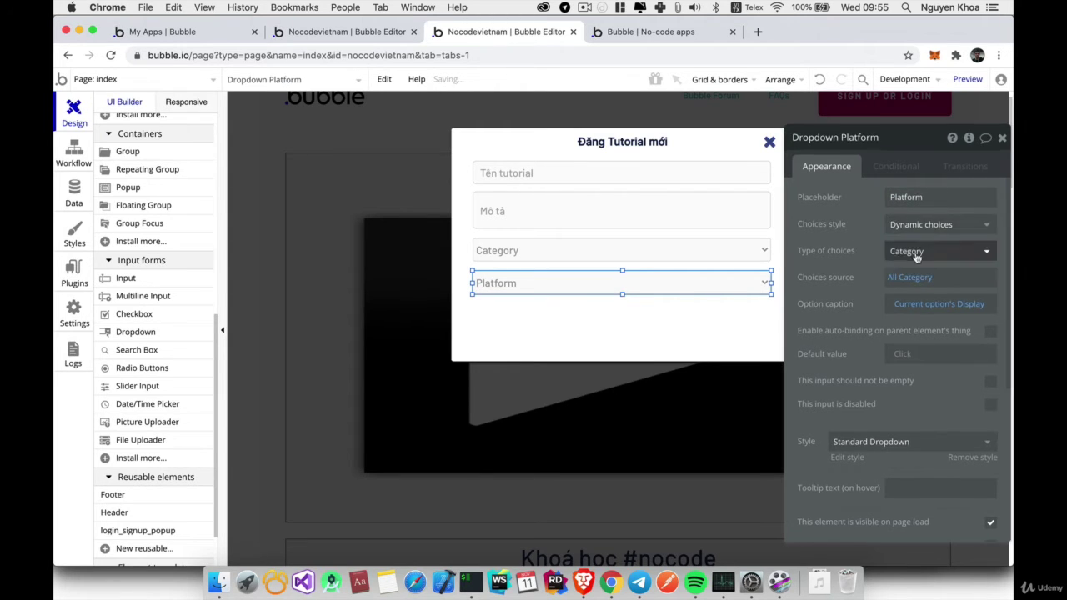
pyautogui.click(921, 251)
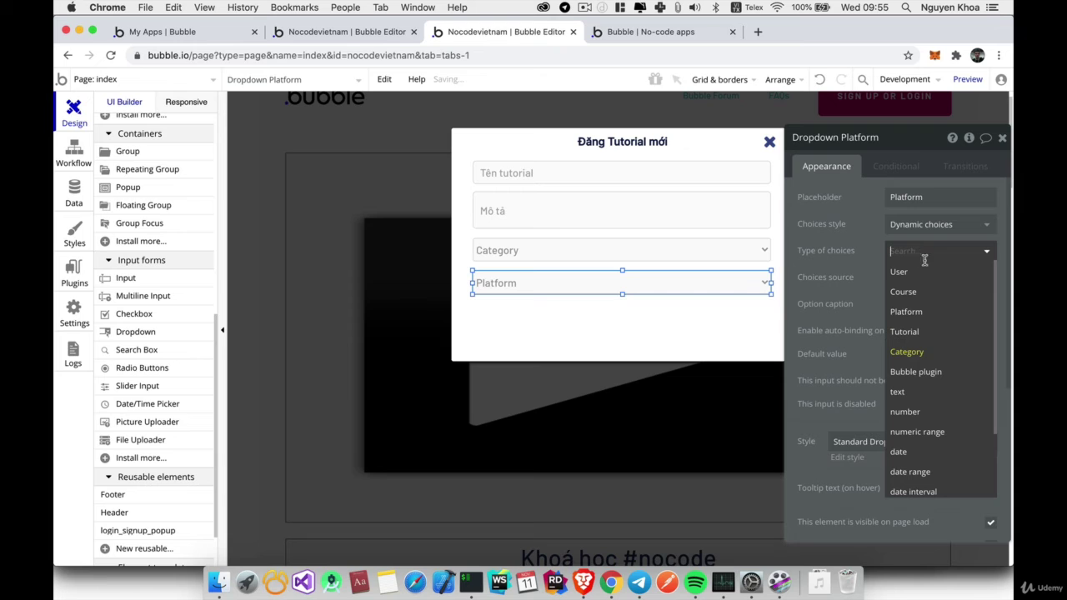
pyautogui.click(938, 313)
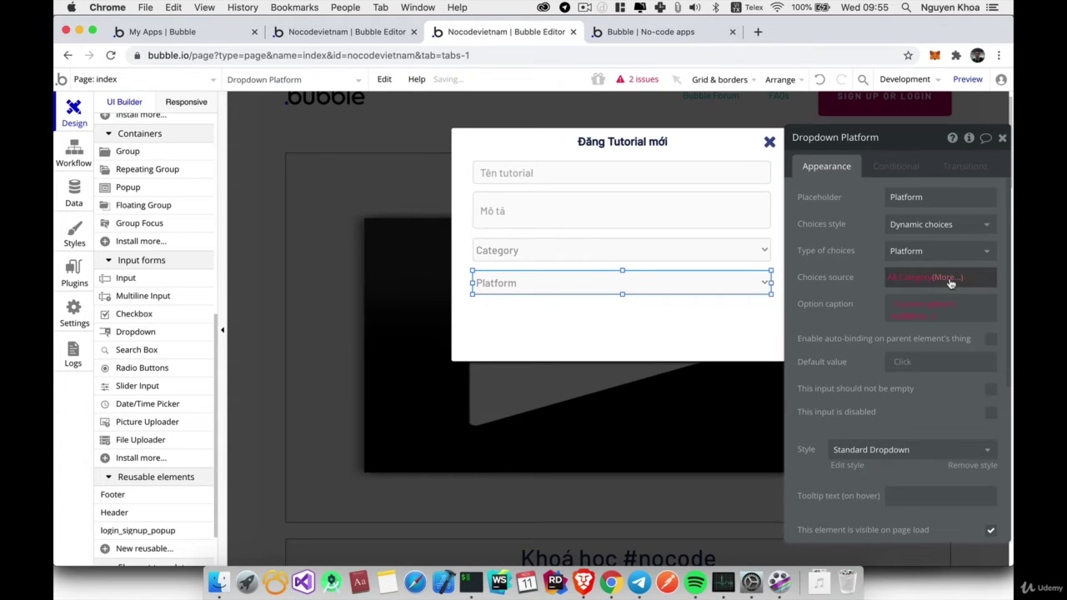
# - Replace the Platform dropdown's choices source with a search for Platforms
pyautogui.click(946, 281)
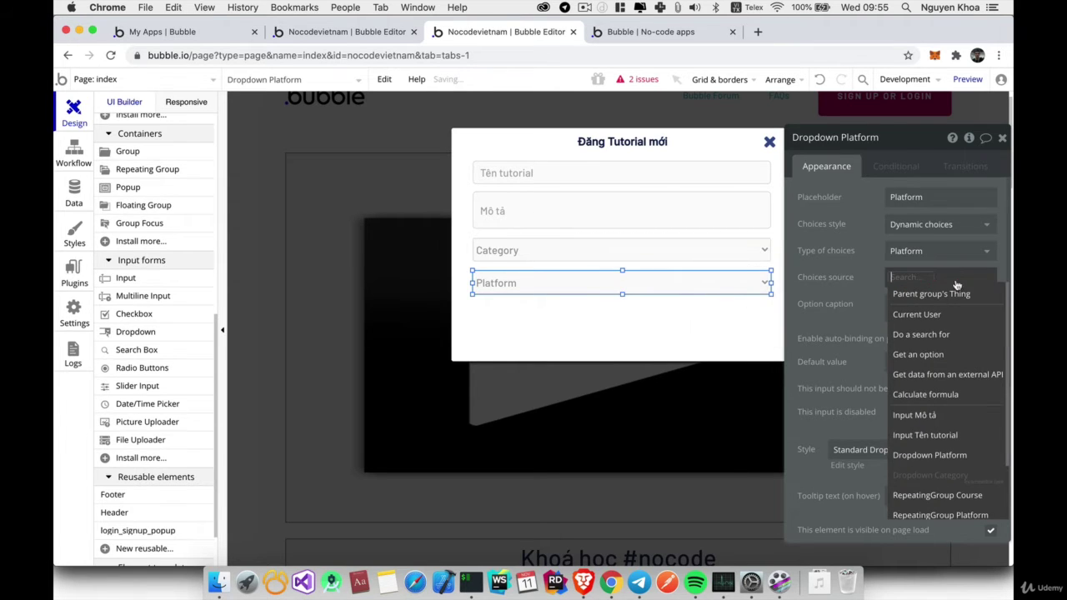
pyautogui.rightClick(917, 281)
pyautogui.click(917, 279)
pyautogui.click(895, 278)
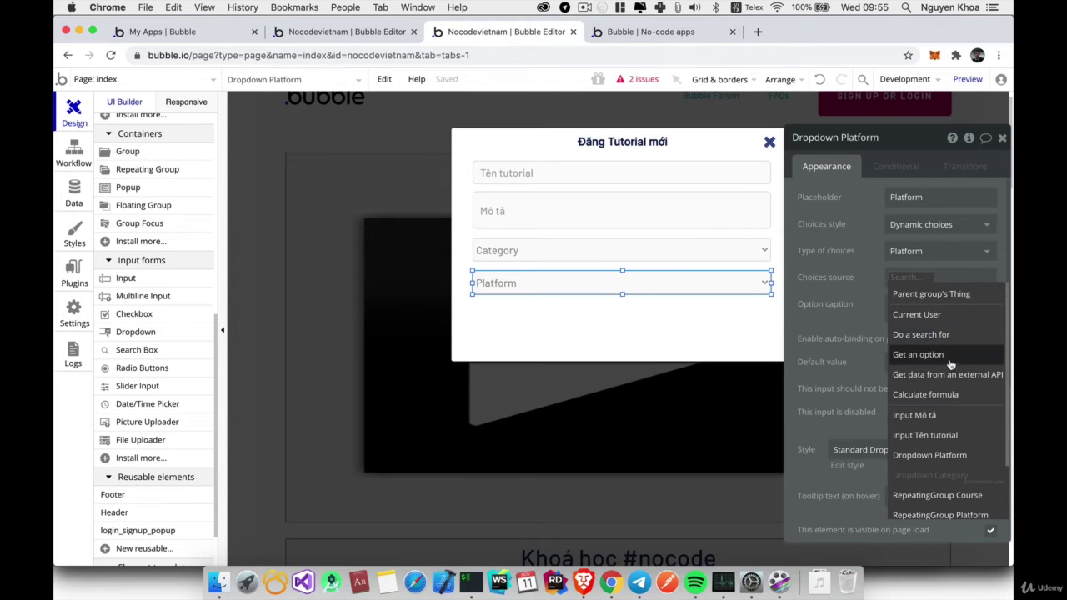
pyautogui.click(949, 337)
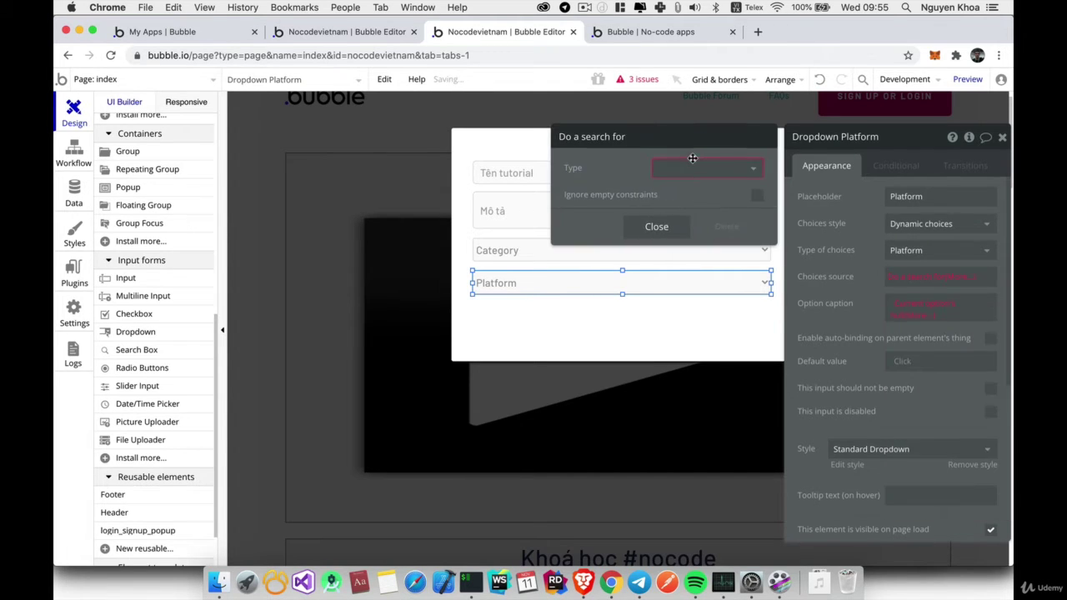
pyautogui.click(695, 169)
pyautogui.click(697, 229)
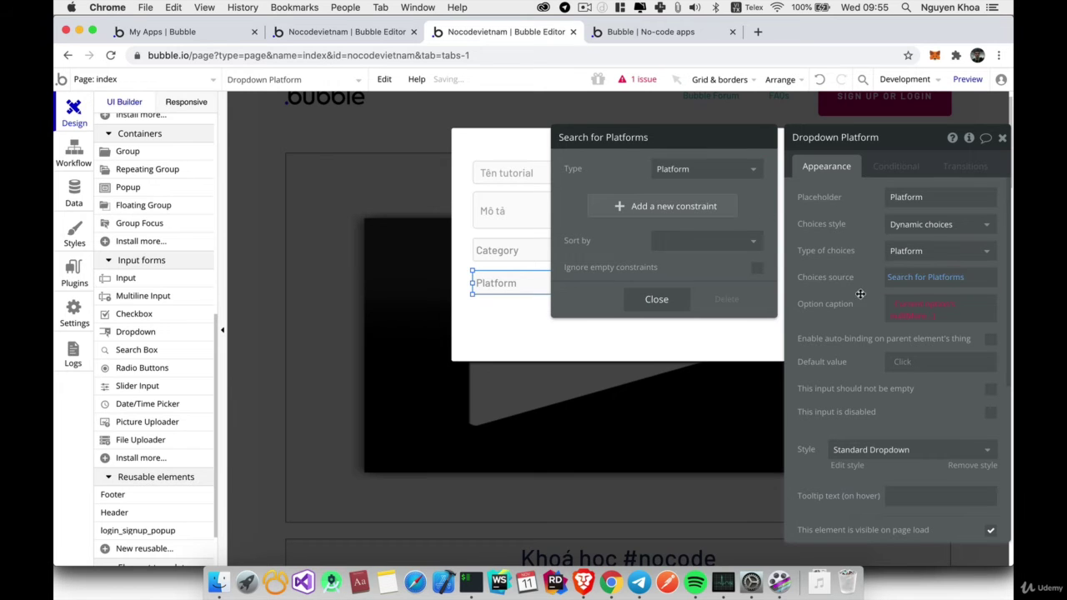
# - Set the Platform dropdown's option caption to the current option's Name
pyautogui.click(917, 305)
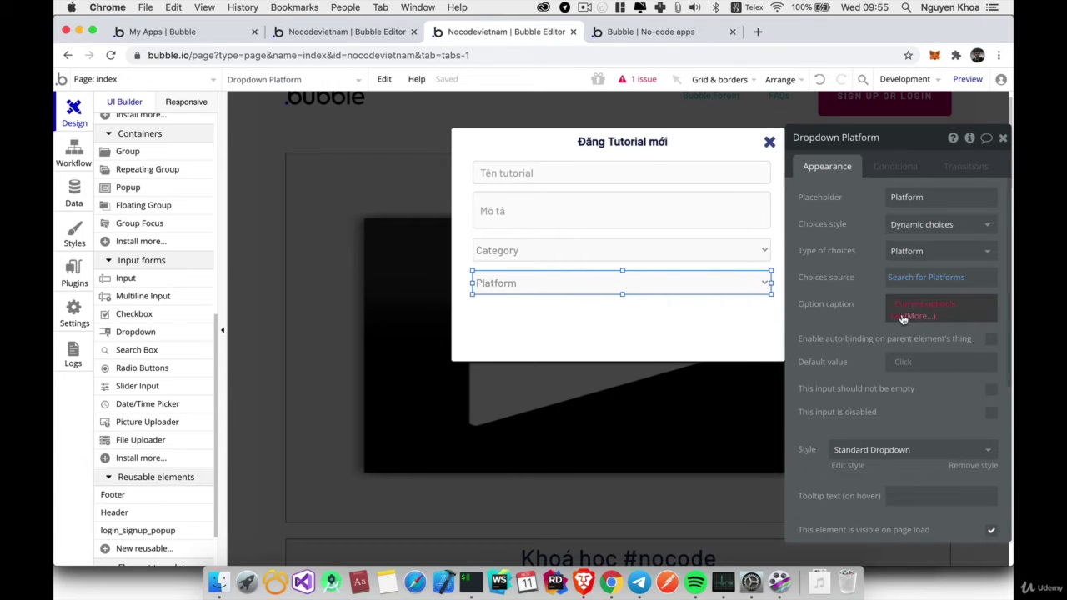
pyautogui.click(905, 316)
pyautogui.click(932, 413)
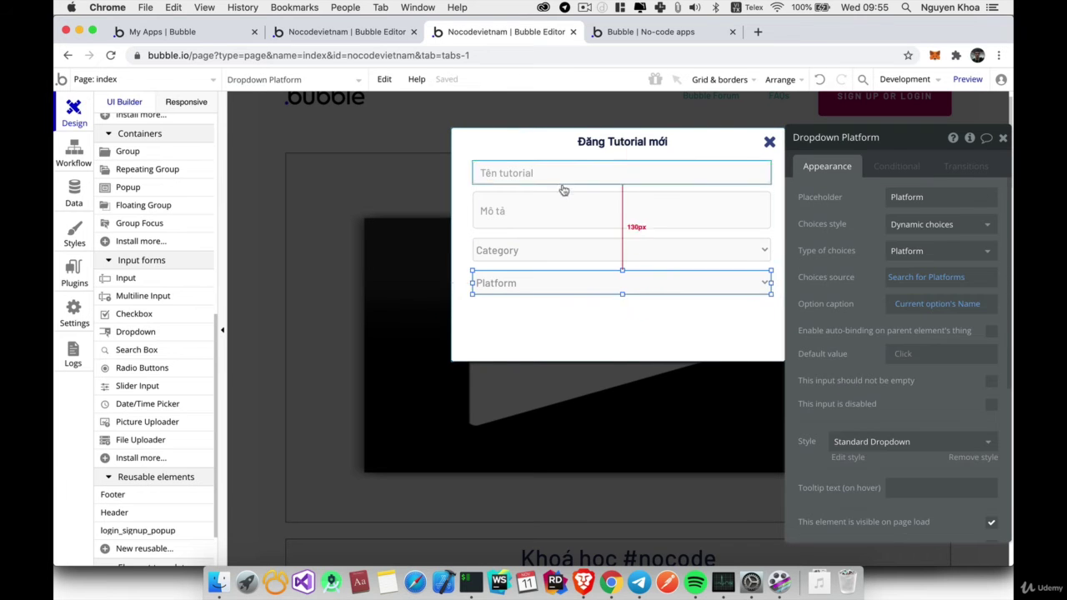
# - Check the Tutorial data for the remaining field, then duplicate the "Tên tutorial" input and align the copy beneath the Platform dropdown
pyautogui.click(367, 33)
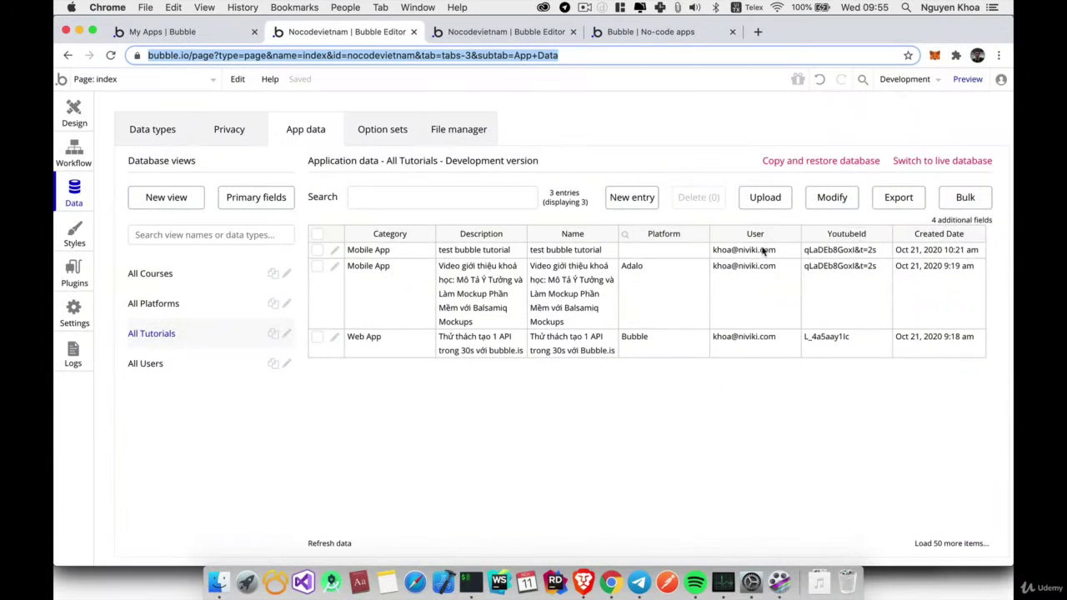
pyautogui.click(506, 35)
pyautogui.click(585, 173)
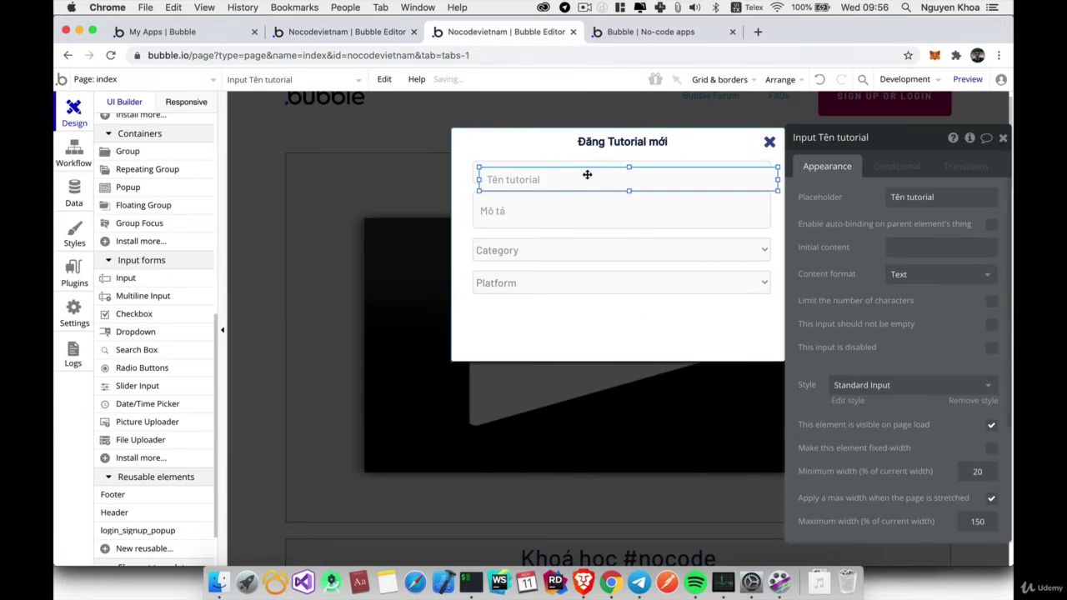
pyautogui.hotkey('ctrl', 'c')
pyautogui.hotkey('ctrl', 'v')
pyautogui.moveTo(578, 333); pyautogui.dragTo(579, 311)
pyautogui.doubleClick(579, 316)
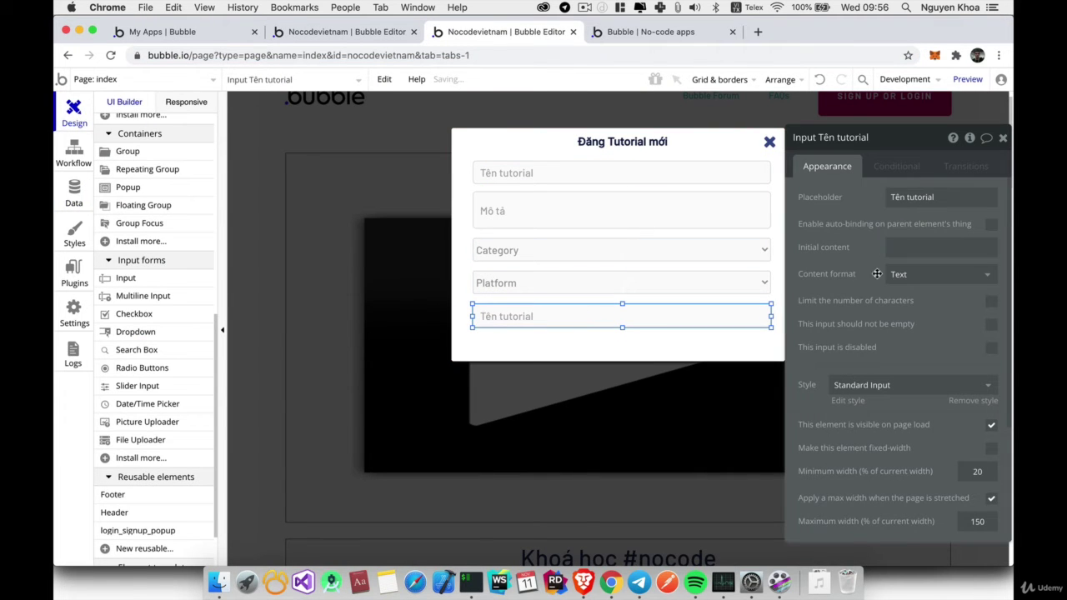
# - Set the copied input's placeholder text to "Youtube Id"
pyautogui.tripleClick(916, 200)
pyautogui.write('c')
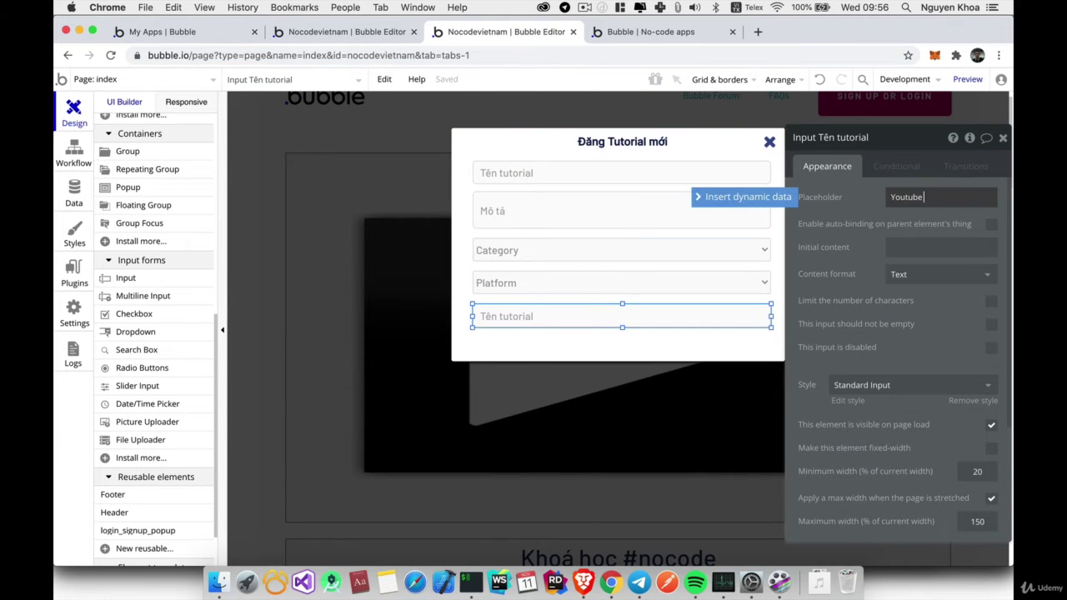
pyautogui.press('Return')
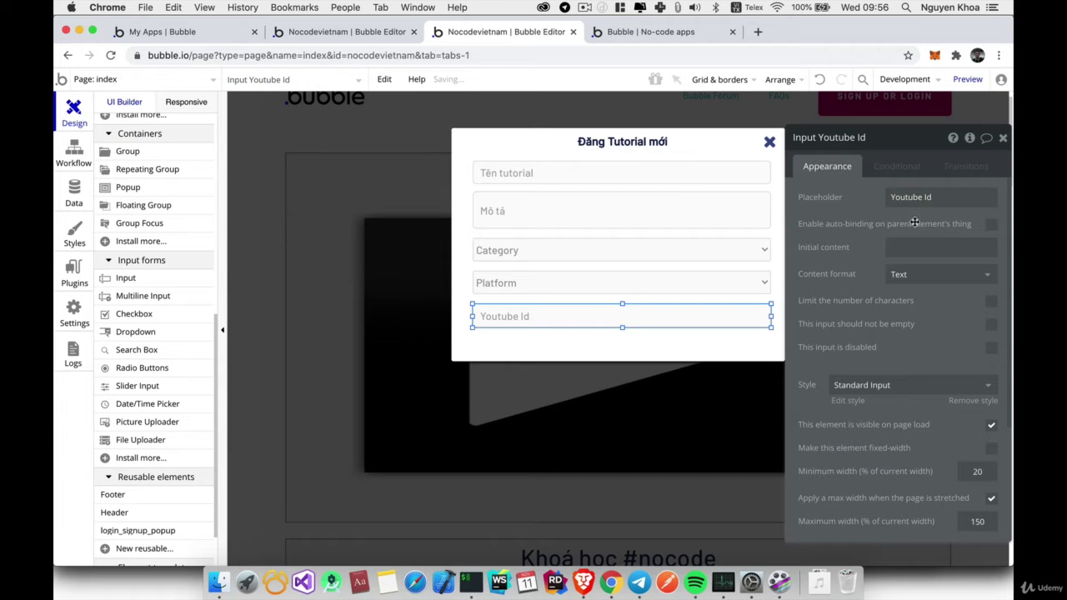
# - Close the input's property editor and reload the app's preview page to get the latest version
pyautogui.click(1003, 138)
pyautogui.click(680, 31)
pyautogui.press('super+r')
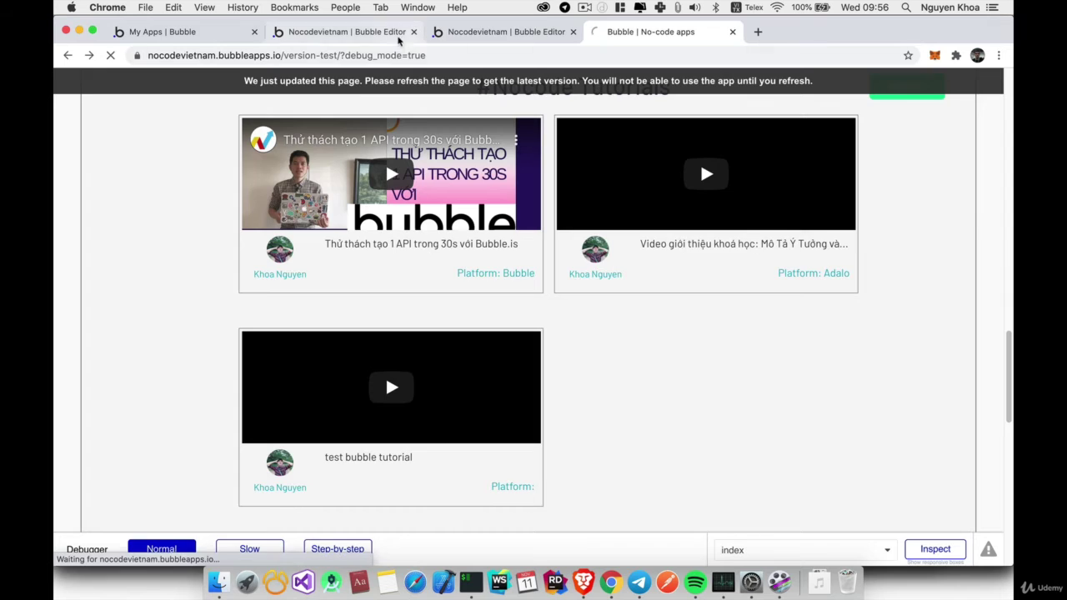
# - Go back to the reloaded preview page and open the tutorial submission popup from the #Nocode Tutorials section
pyautogui.click(400, 33)
pyautogui.click(652, 33)
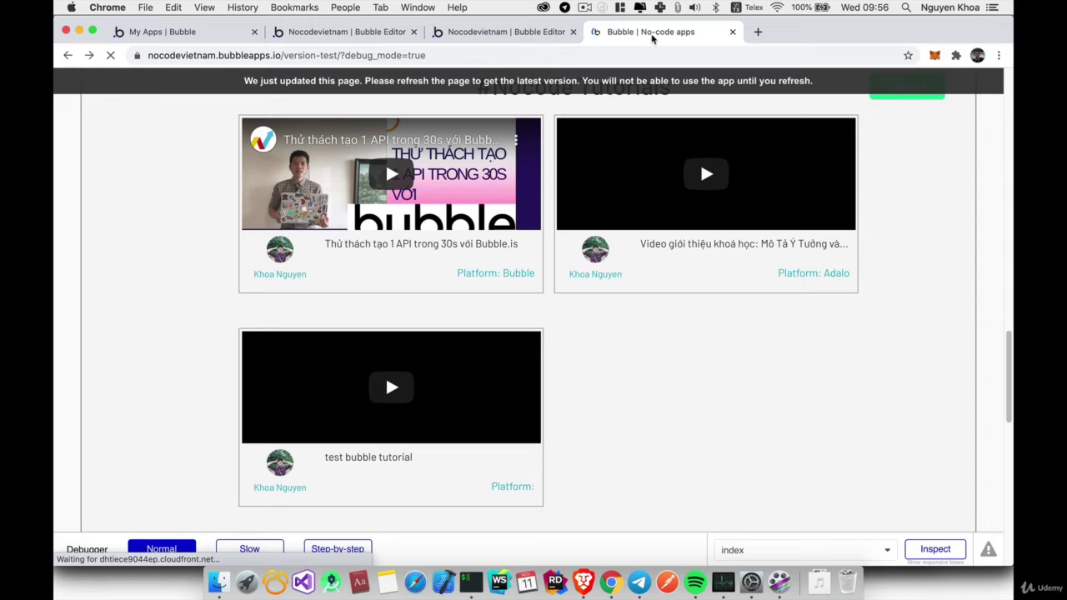
pyautogui.scroll(10, 638, 321)
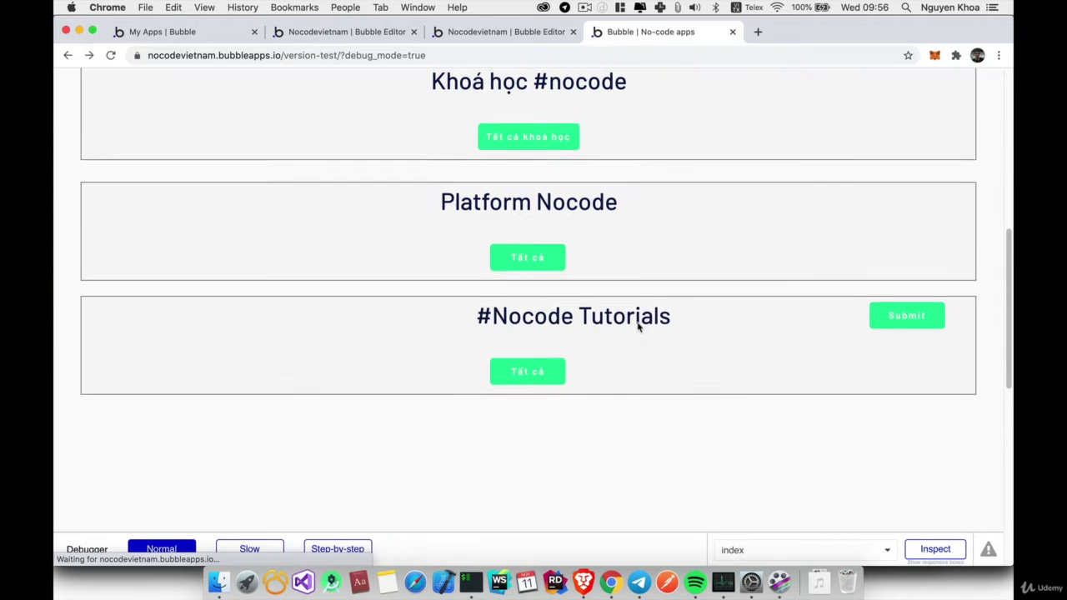
pyautogui.scroll(-3, 774, 307)
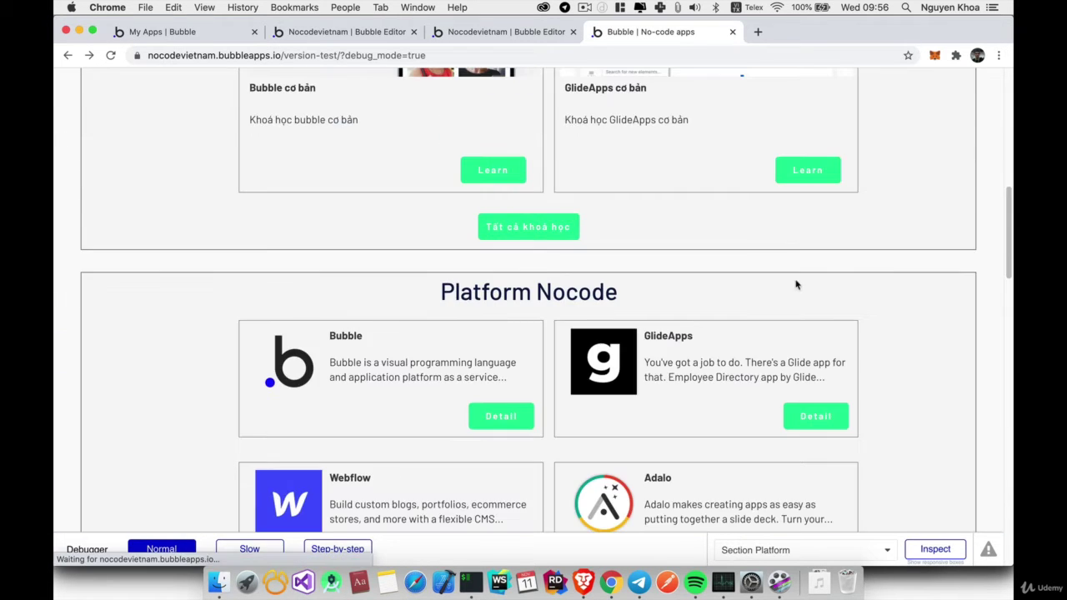
pyautogui.scroll(-10, 798, 295)
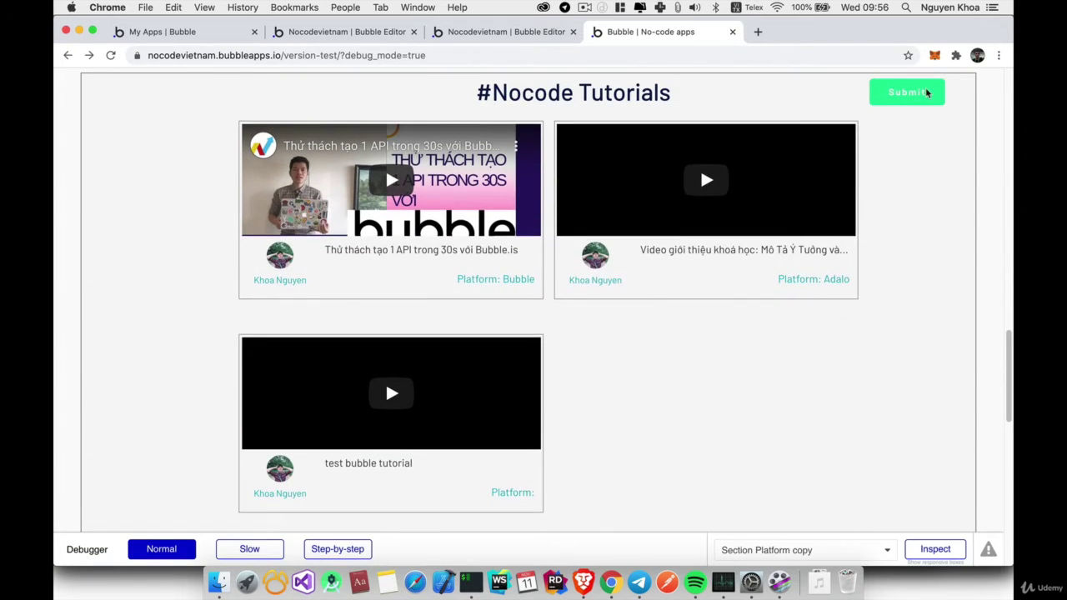
pyautogui.click(927, 93)
# - Test the popup's fields by choosing Web App as the category and Webflow as the platform, and check the Youtube Id input
pyautogui.click(476, 217)
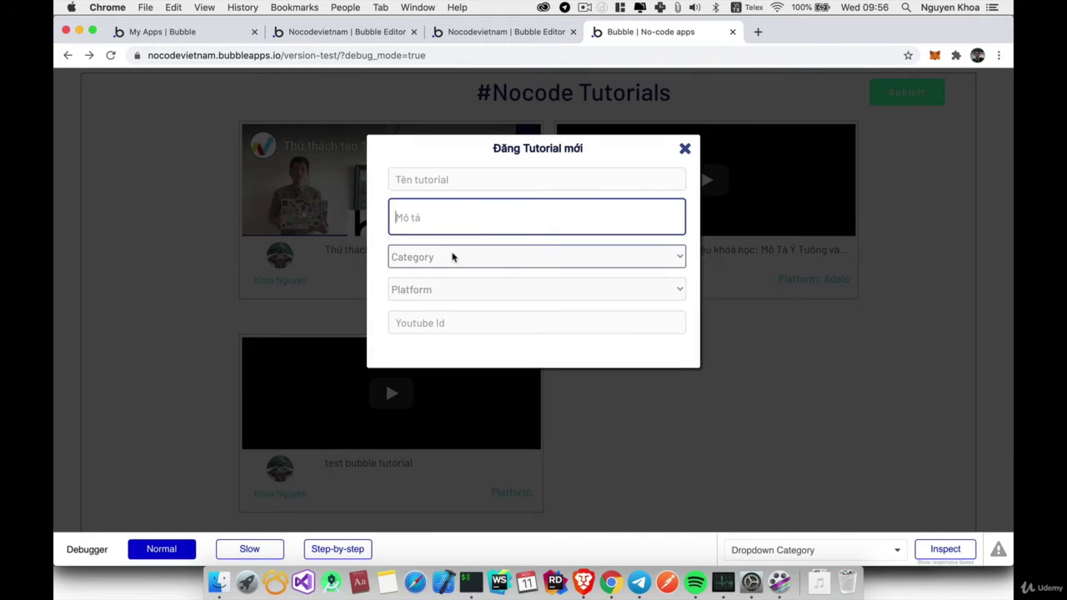
pyautogui.click(453, 257)
pyautogui.click(453, 282)
pyautogui.click(467, 289)
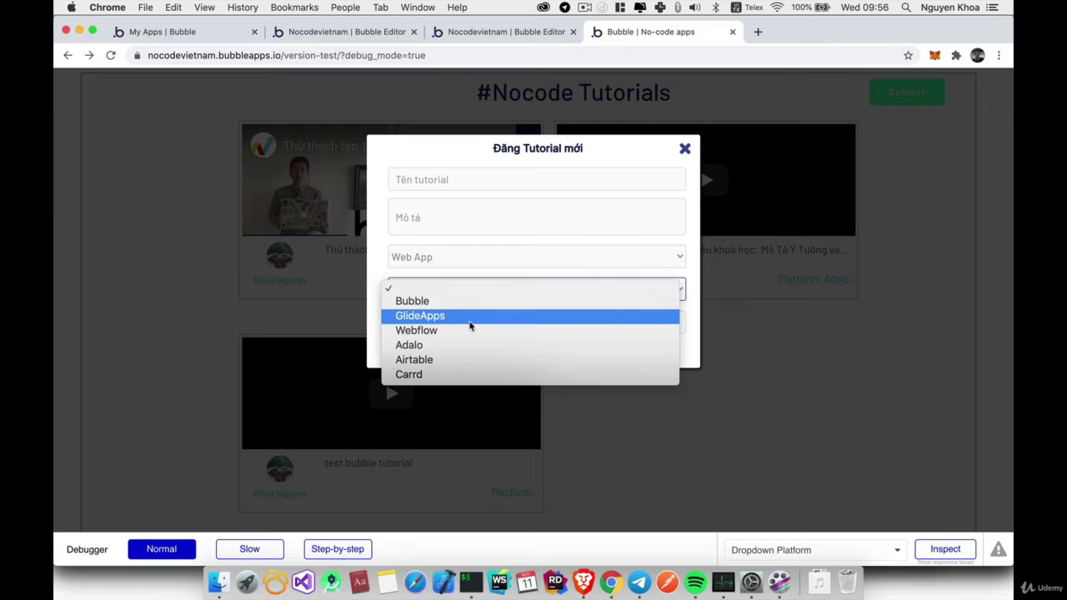
pyautogui.click(470, 330)
pyautogui.click(470, 325)
pyautogui.click(470, 362)
pyautogui.click(482, 327)
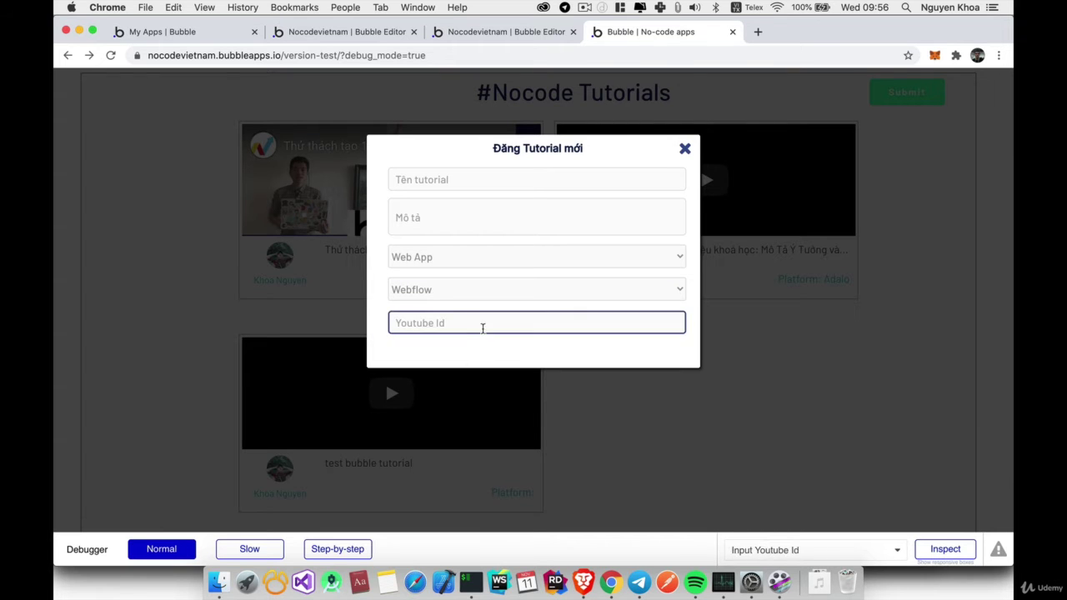
pyautogui.click(462, 350)
# - Return to the page editor, leave the popup, and copy the Submit button from the #Nocode Tutorials section
pyautogui.click(481, 36)
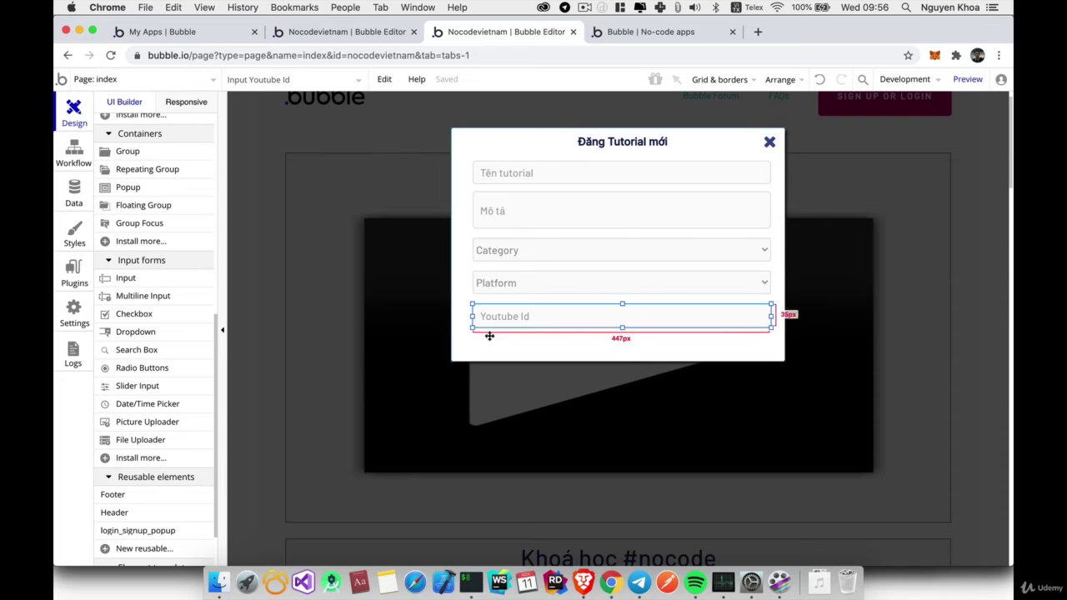
pyautogui.click(434, 345)
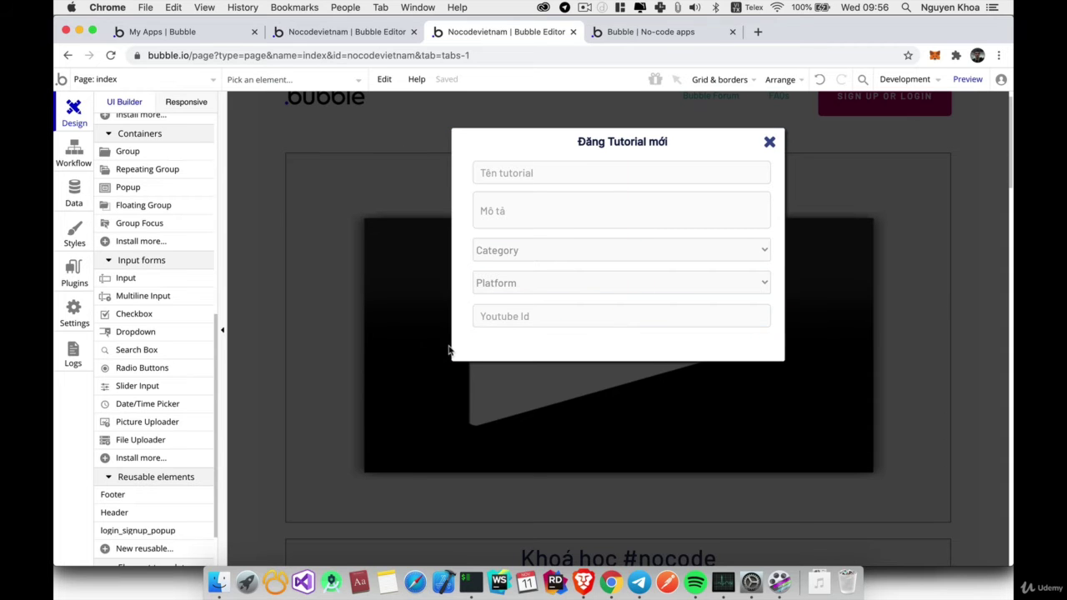
pyautogui.doubleClick(851, 158)
pyautogui.click(1002, 137)
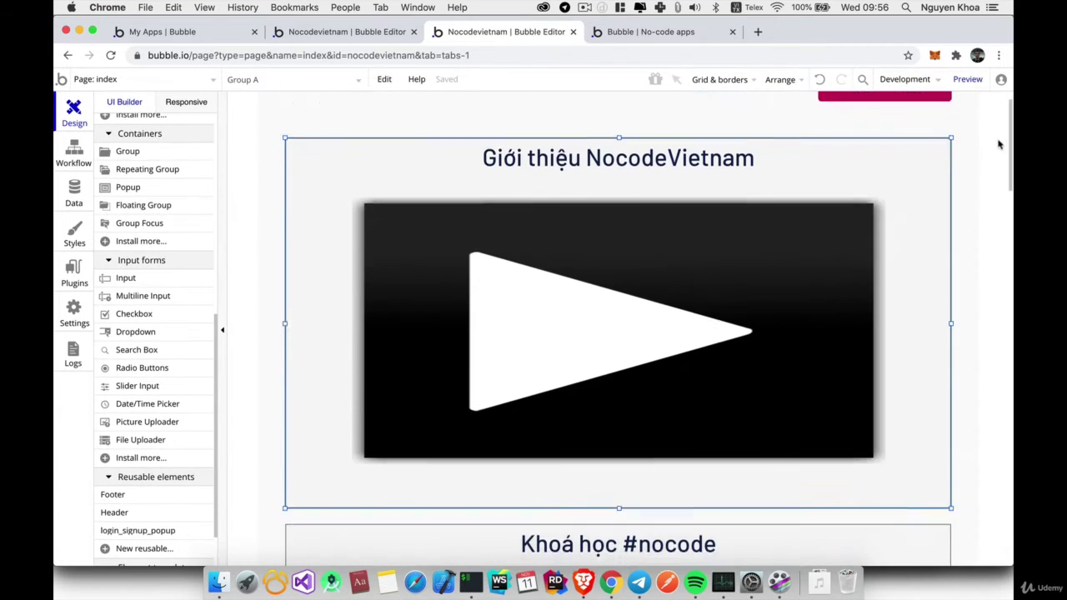
pyautogui.scroll(-10, 913, 188)
pyautogui.scroll(-5, 914, 187)
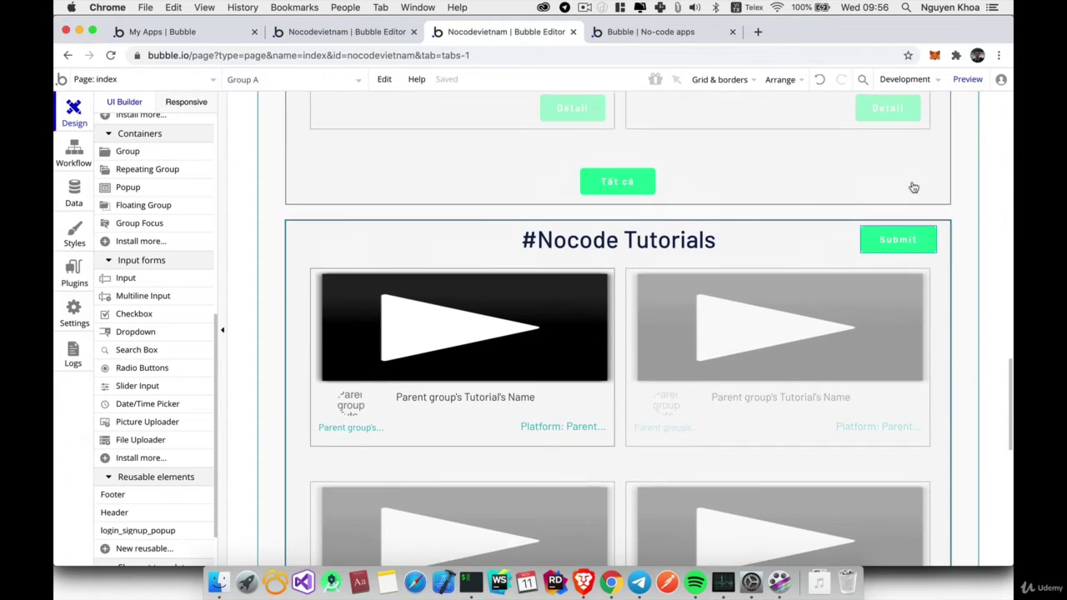
pyautogui.click(906, 244)
# - Enlarge the Submit Tutorial popup to a height of 418 and paste the Submit button into it, centred beneath the Youtube Id input
pyautogui.scroll(5, 162, 176)
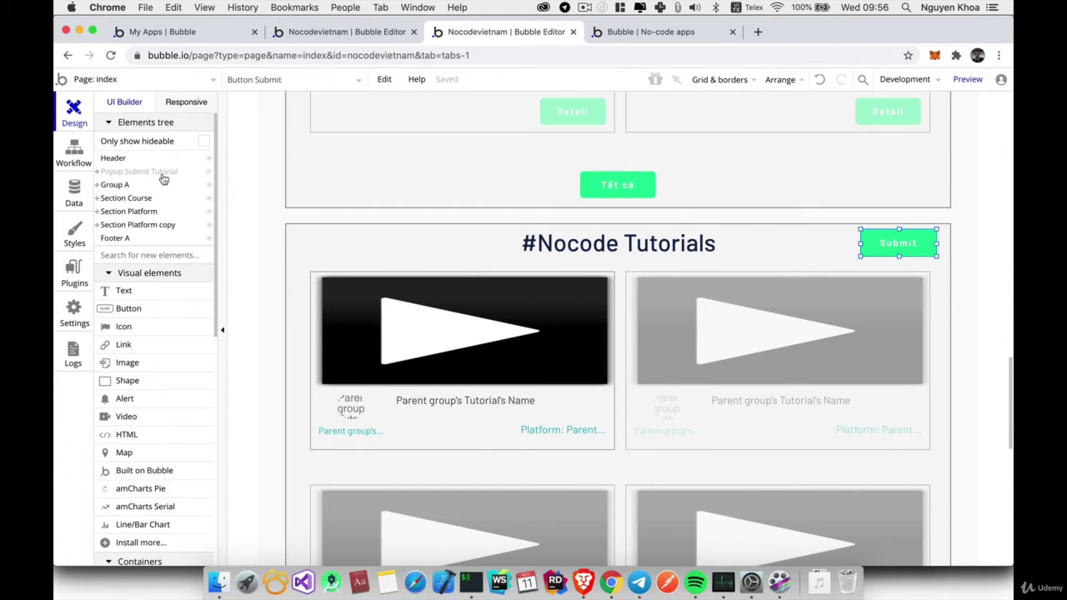
pyautogui.click(121, 173)
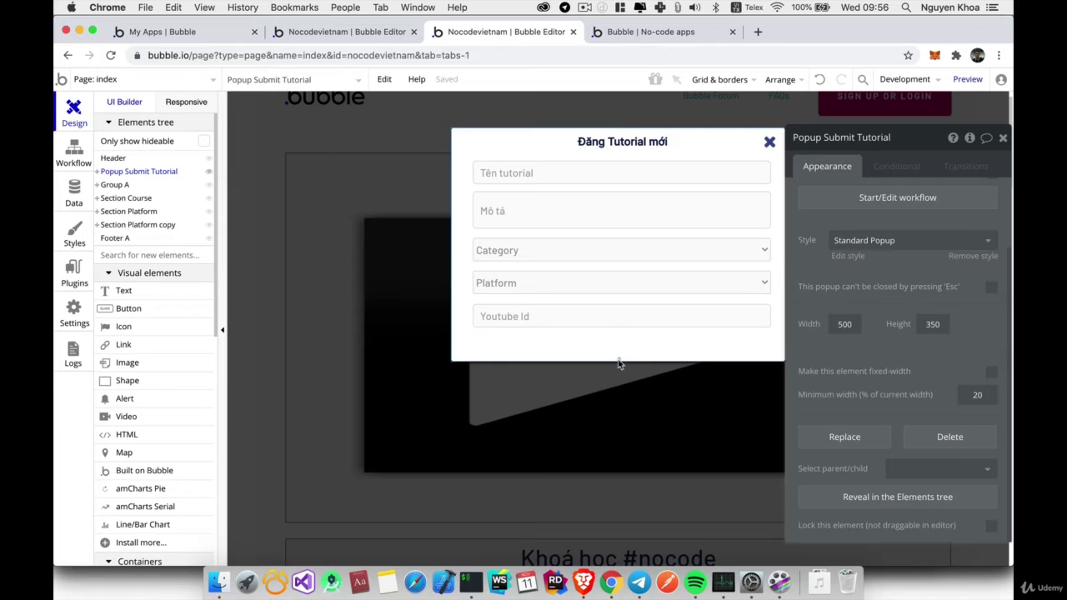
pyautogui.moveTo(619, 363); pyautogui.dragTo(619, 407)
pyautogui.press('super+v')
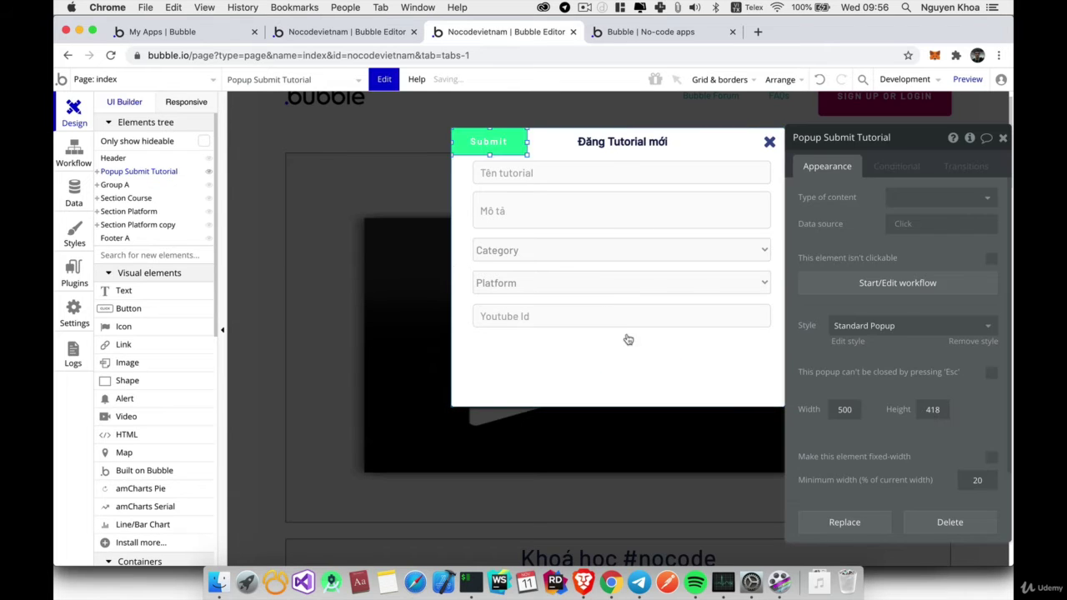
pyautogui.moveTo(491, 143); pyautogui.dragTo(626, 365)
# - Set the "Tên tutorial" input and the Category dropdown so that they should not be empty
pyautogui.click(562, 213)
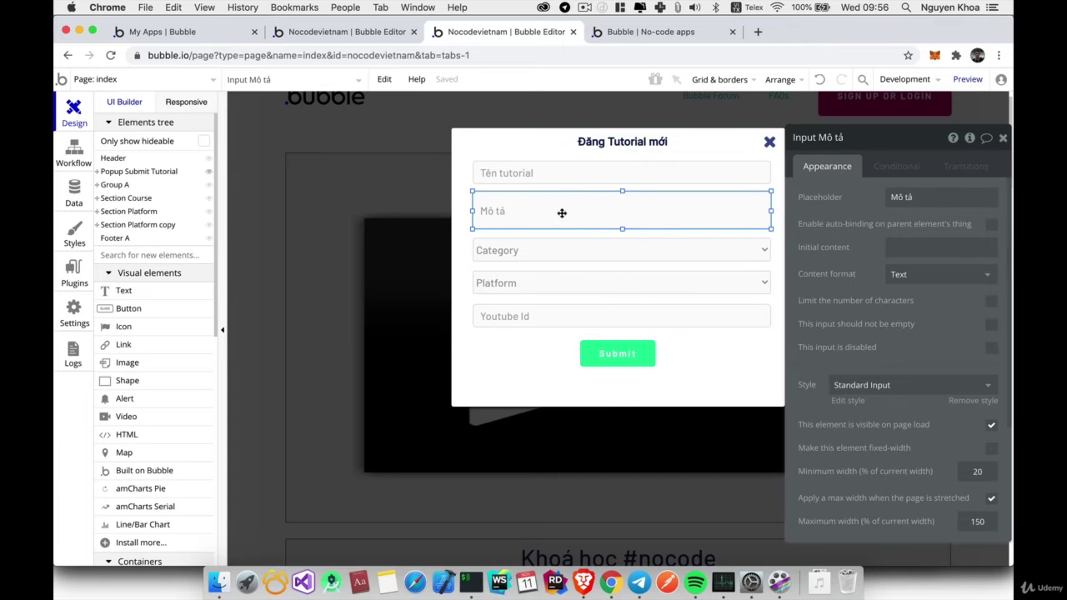
pyautogui.click(574, 172)
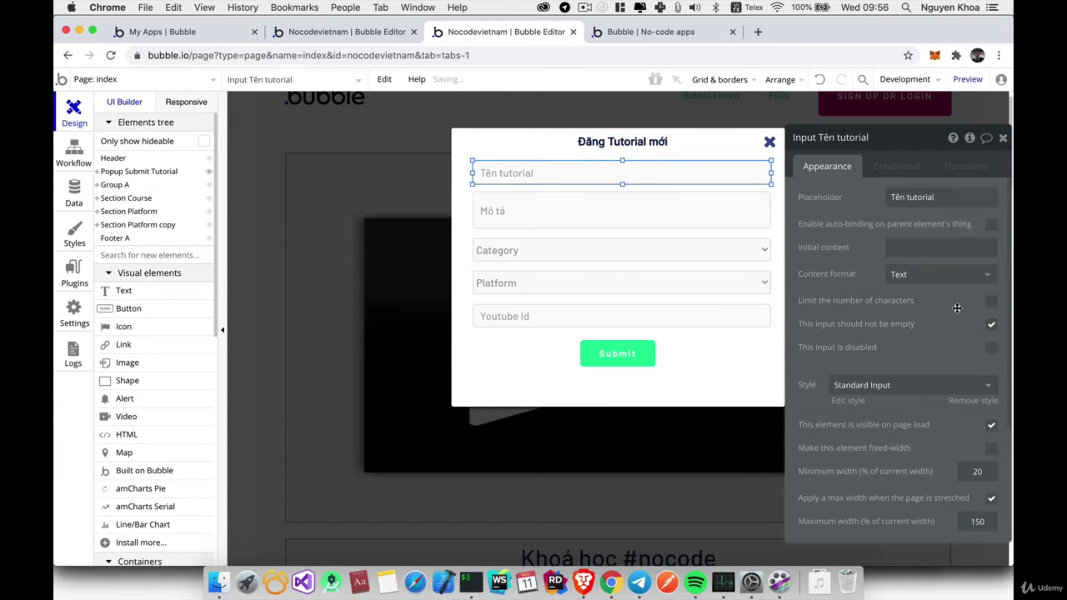
pyautogui.click(622, 209)
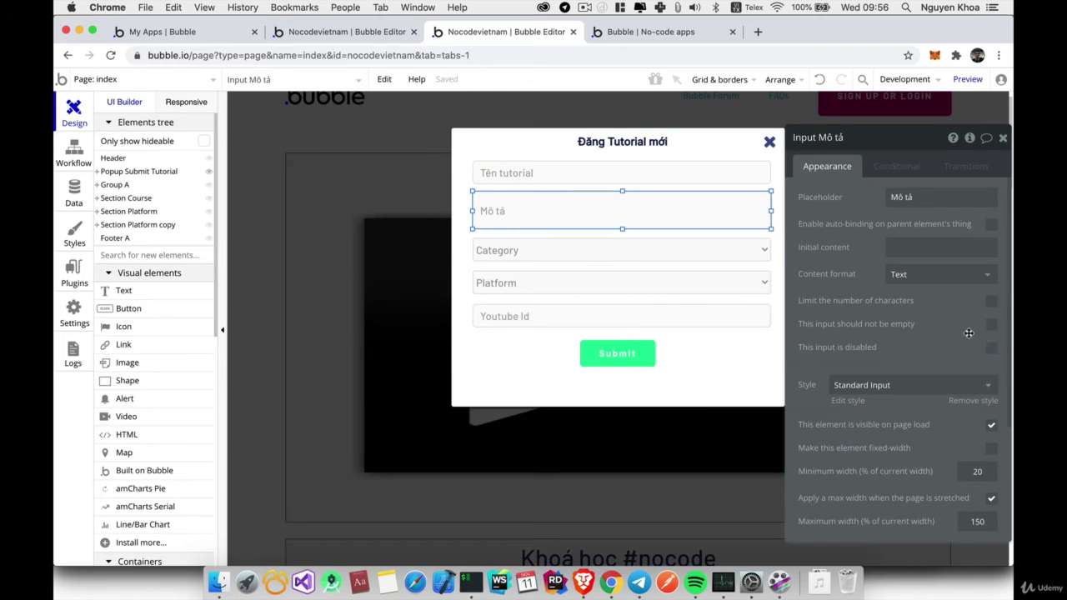
pyautogui.click(673, 253)
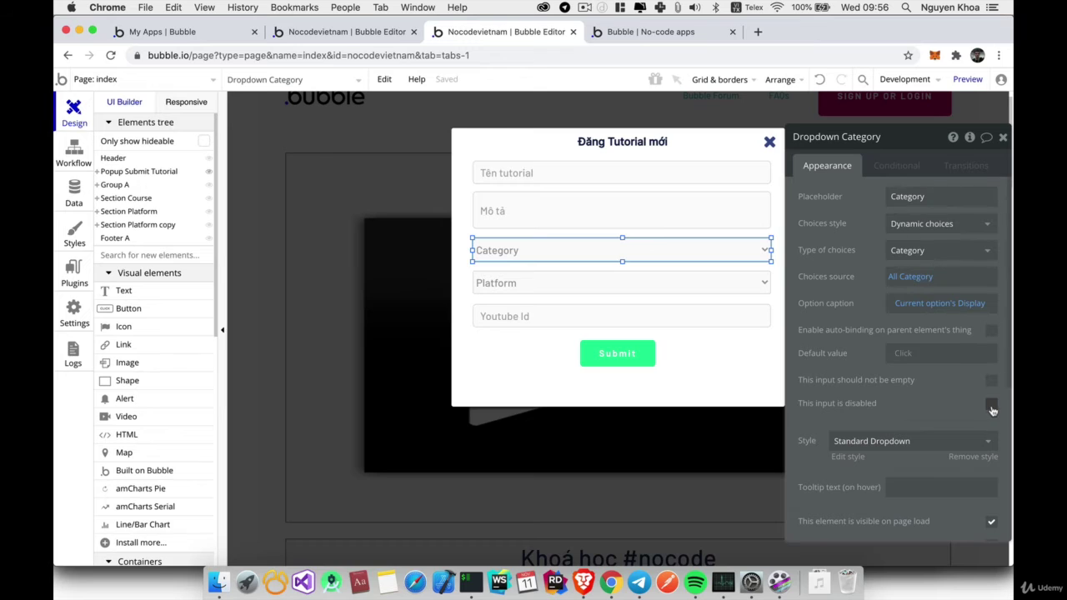
pyautogui.click(991, 381)
# - Set the Platform dropdown and the Youtube Id input so that they should not be empty
pyautogui.click(600, 282)
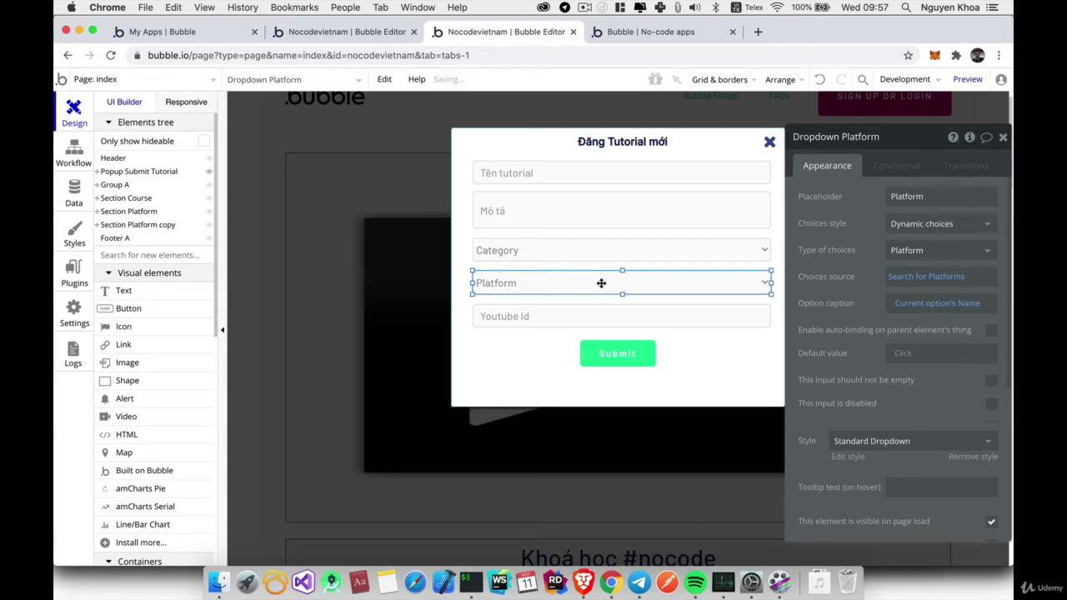
pyautogui.click(992, 381)
pyautogui.click(543, 309)
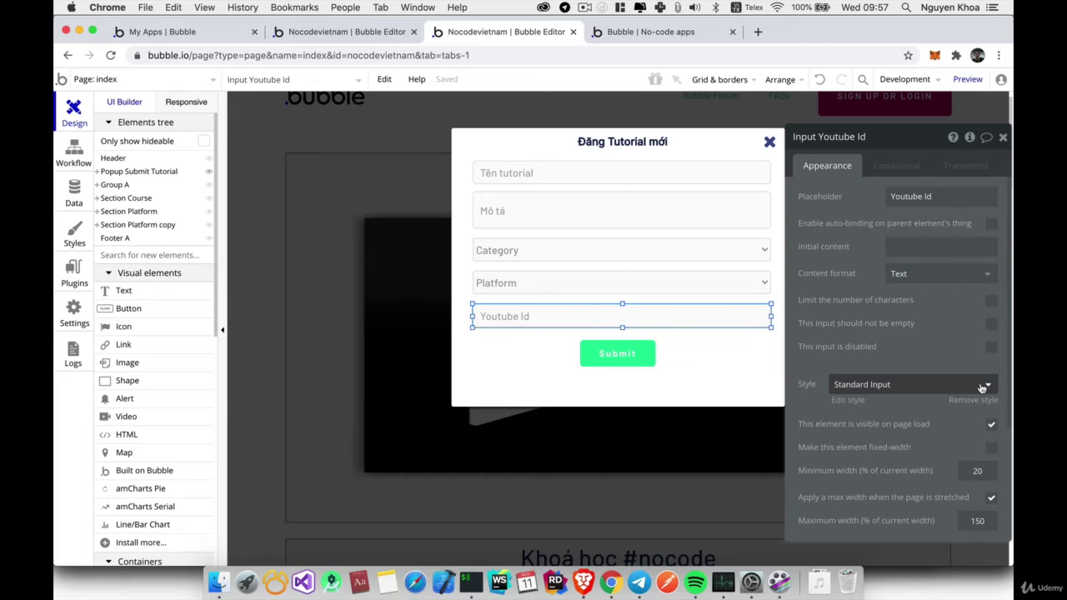
pyautogui.click(992, 324)
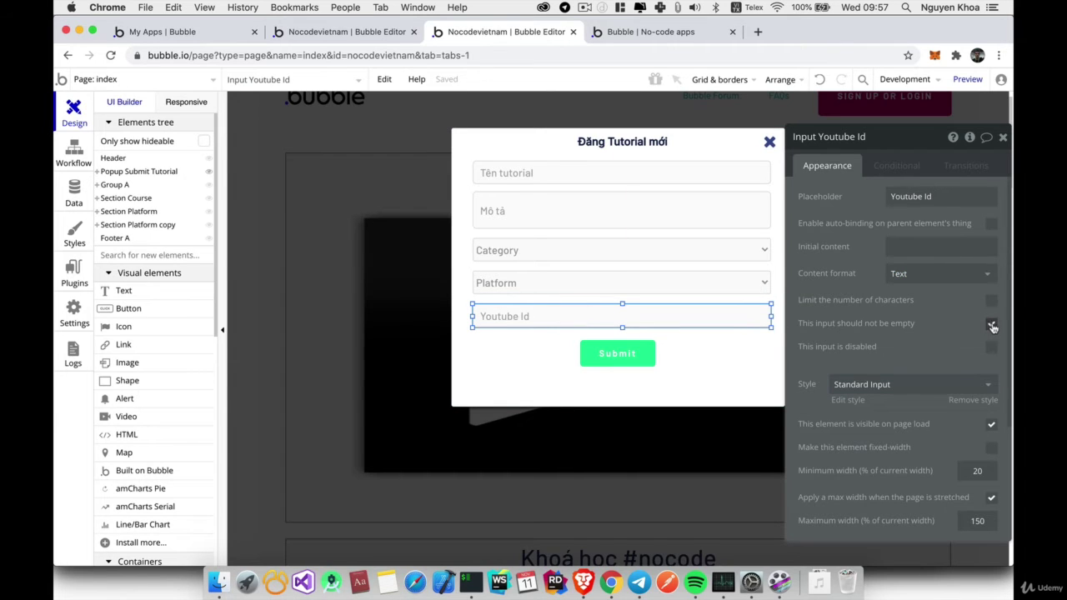
# - Reload the preview page and reopen the tutorial submission popup from the #Nocode Tutorials section
pyautogui.click(625, 34)
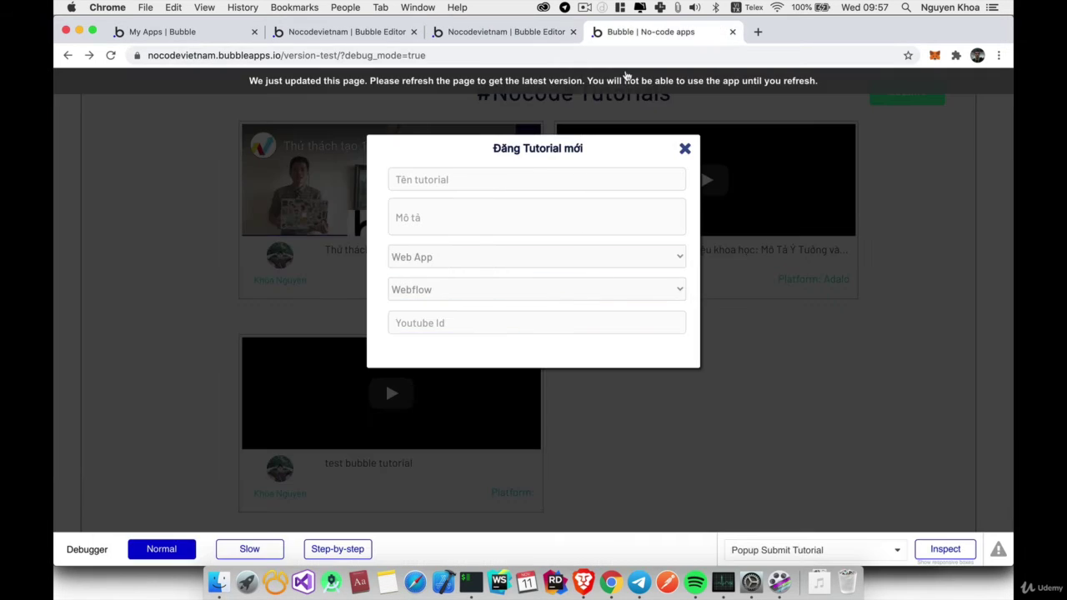
pyautogui.press('super+r')
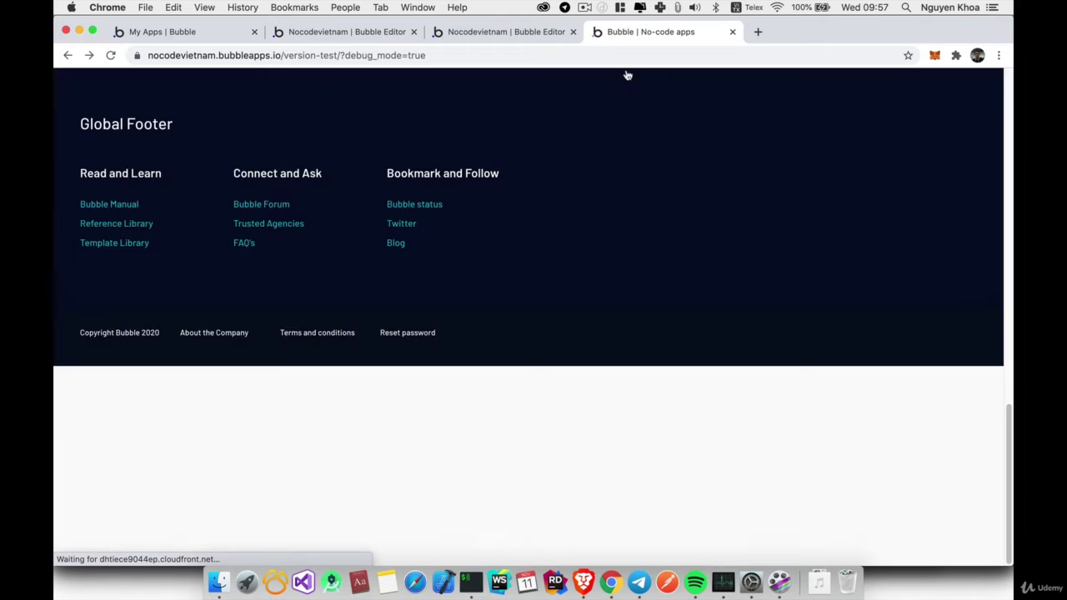
pyautogui.scroll(-15, 636, 225)
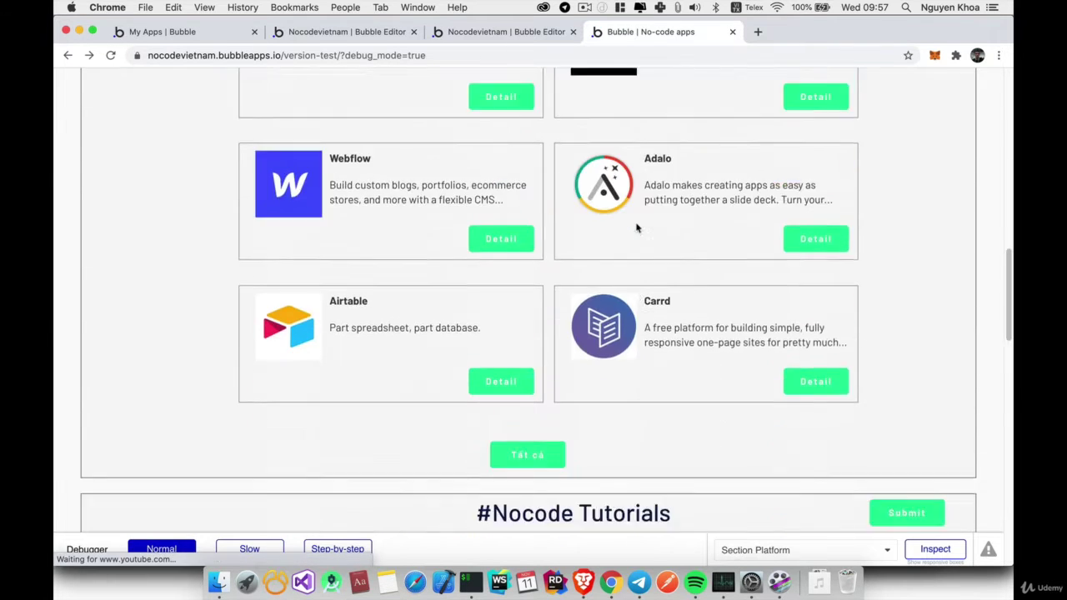
pyautogui.scroll(3, 636, 225)
pyautogui.click(897, 177)
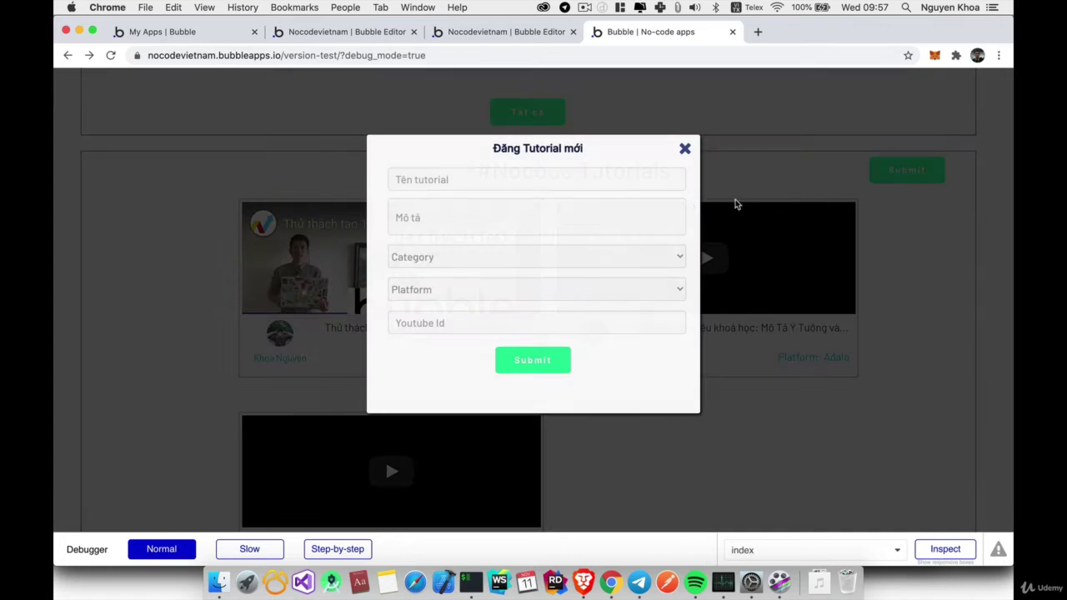
# - Test the form with the name "aksdkl", description "ad" and category Web App, and try submitting it without a platform or Youtube Id
pyautogui.write('aksdkl')
pyautogui.click(536, 217)
pyautogui.write('ad')
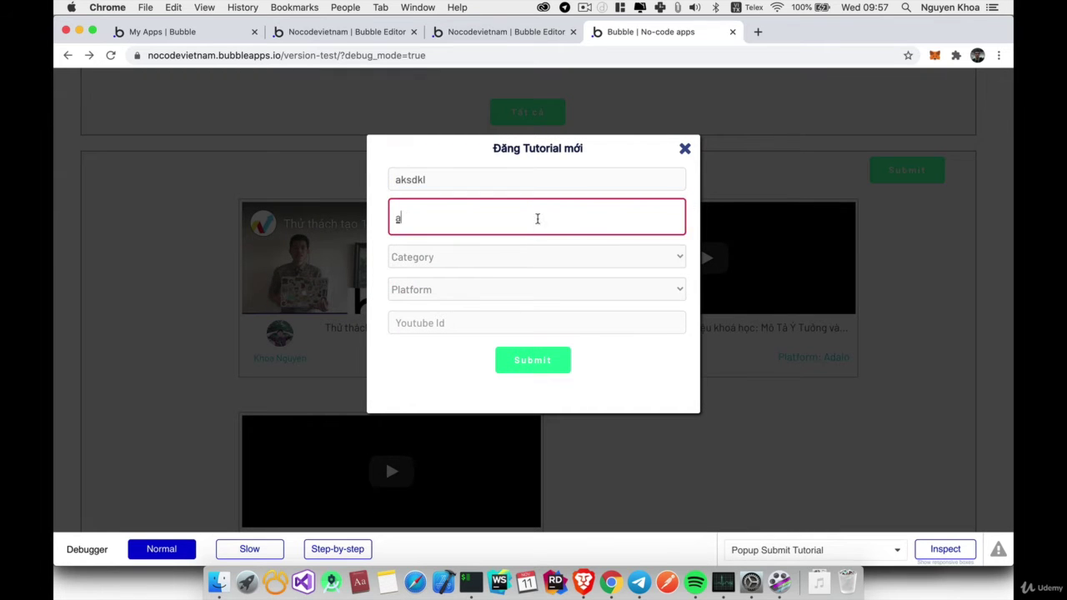
pyautogui.click(538, 256)
pyautogui.click(434, 279)
pyautogui.click(445, 290)
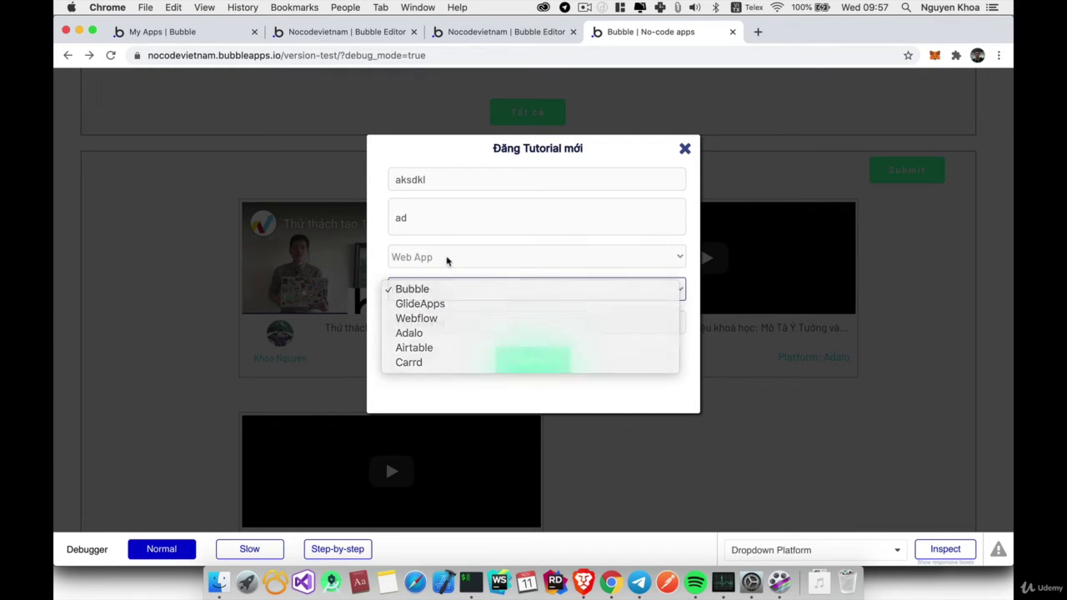
pyautogui.click(445, 367)
pyautogui.click(445, 329)
pyautogui.click(505, 348)
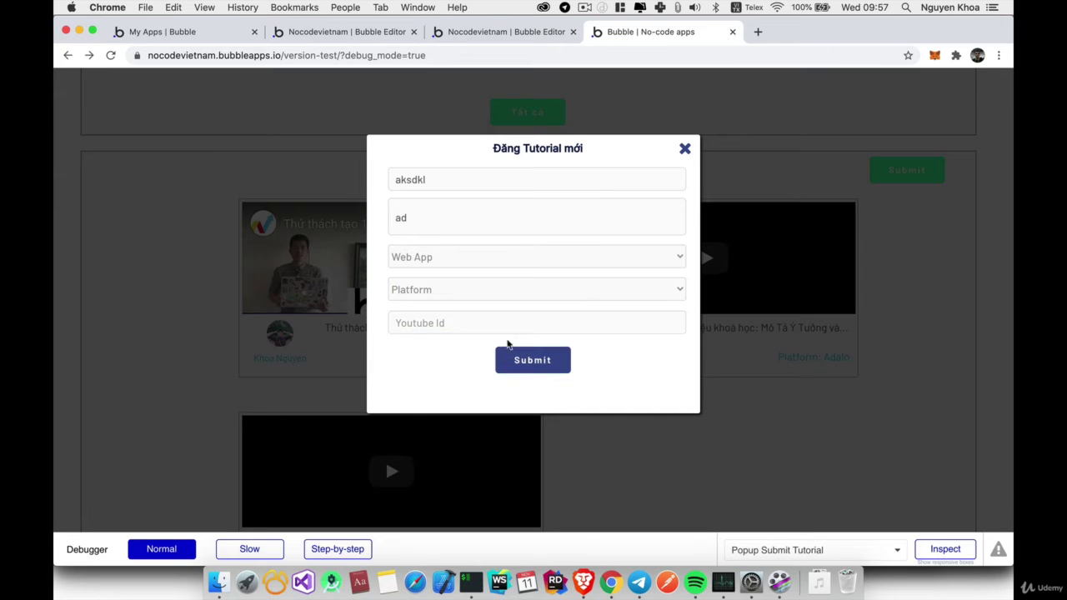
# - Clear the "Tên tutorial" input and move to other fields to test its required-field validation
pyautogui.click(464, 183)
pyautogui.press('super+a')
pyautogui.press('BackSpace')
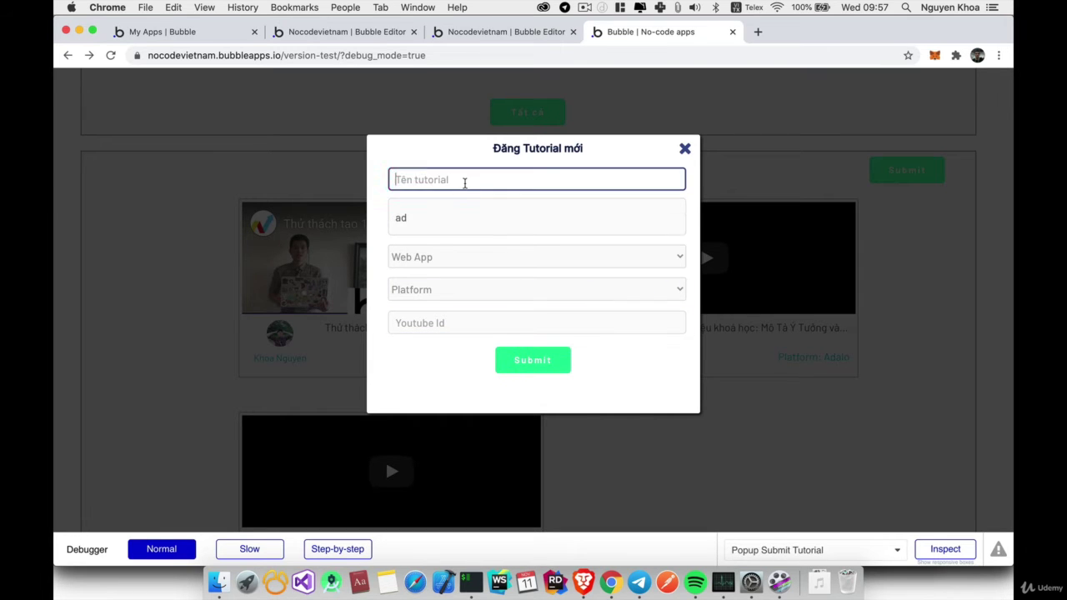
pyautogui.click(486, 228)
pyautogui.click(463, 250)
pyautogui.click(399, 210)
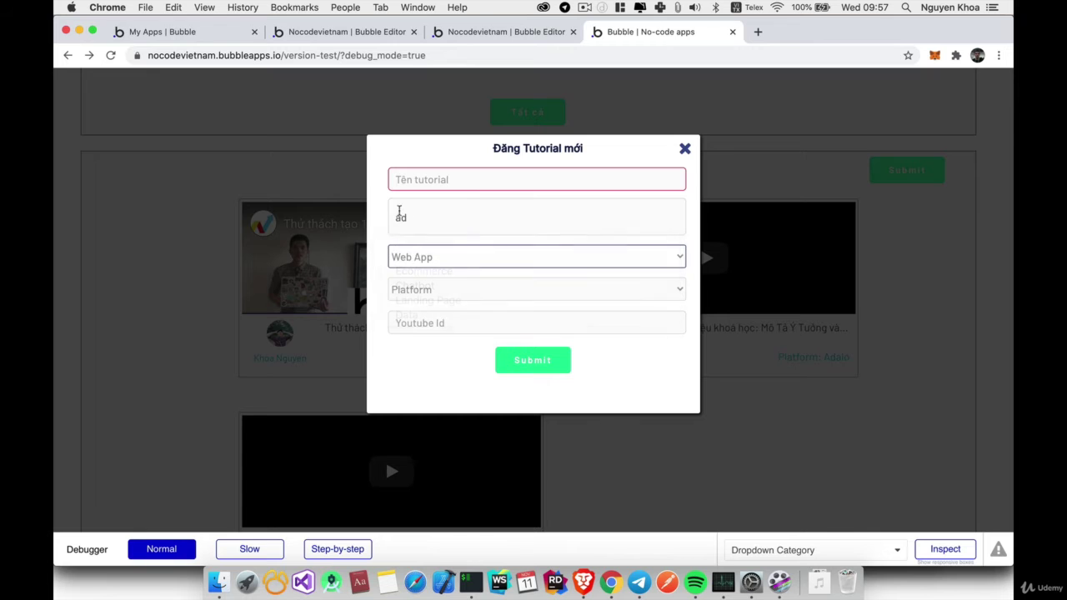
# - Return to the page editor and check the required-field settings of the Platform dropdown and the Youtube Id input
pyautogui.click(512, 31)
pyautogui.click(564, 285)
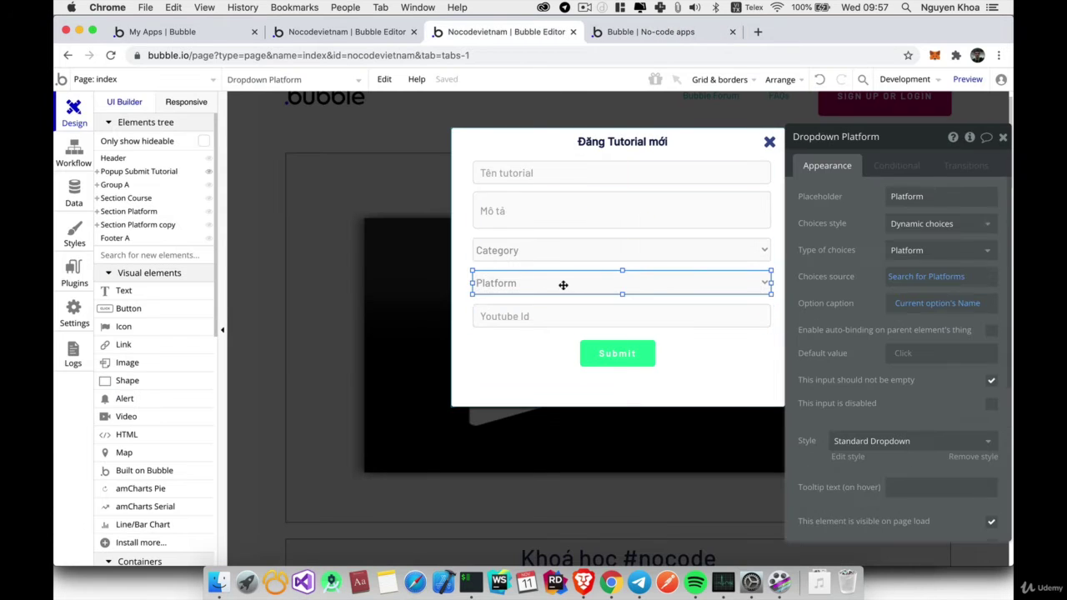
pyautogui.click(593, 312)
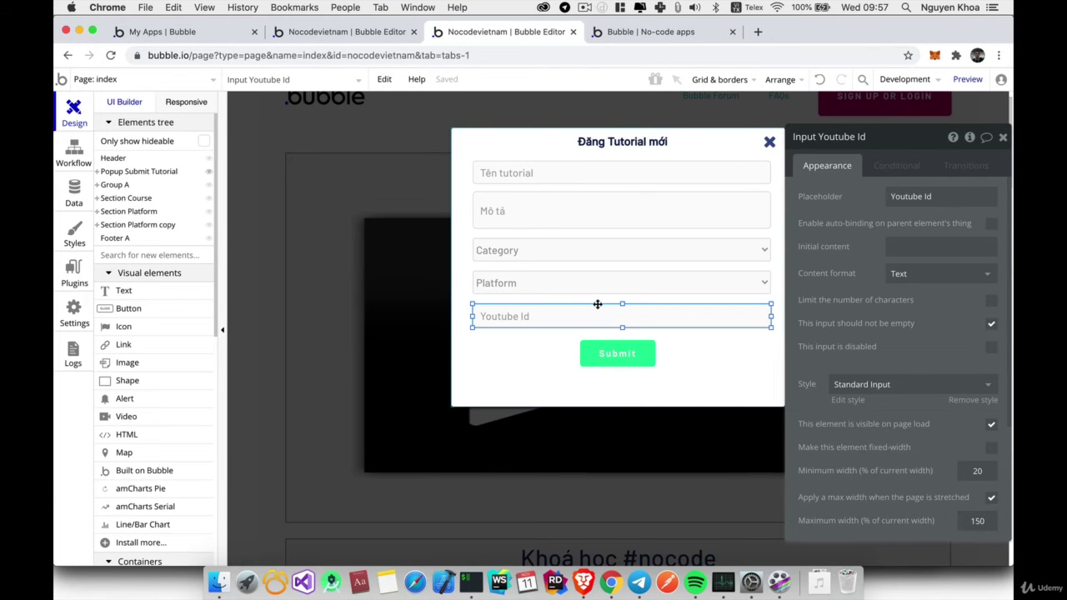
pyautogui.moveTo(597, 305); pyautogui.dragTo(692, 345)
# - Shorten the Submit Tutorial popup slightly so its lower edge sits closer to the Submit button
pyautogui.click(642, 354)
pyautogui.click(679, 374)
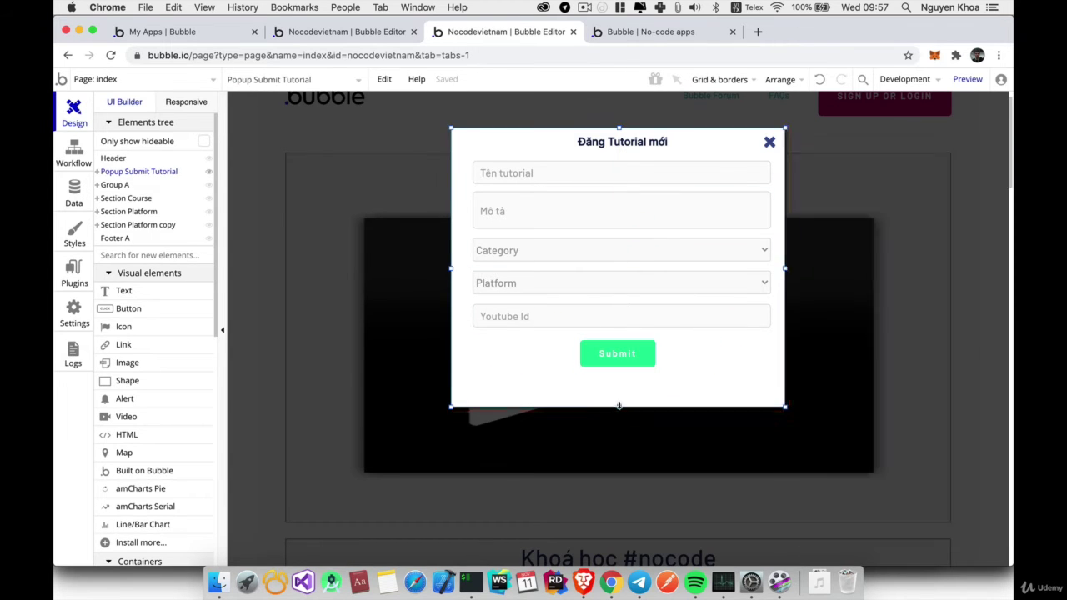
pyautogui.moveTo(618, 406); pyautogui.dragTo(619, 392)
# - Start a workflow for the popup's Submit button with an action that creates a new Tutorial and lists all its fields
pyautogui.click(624, 367)
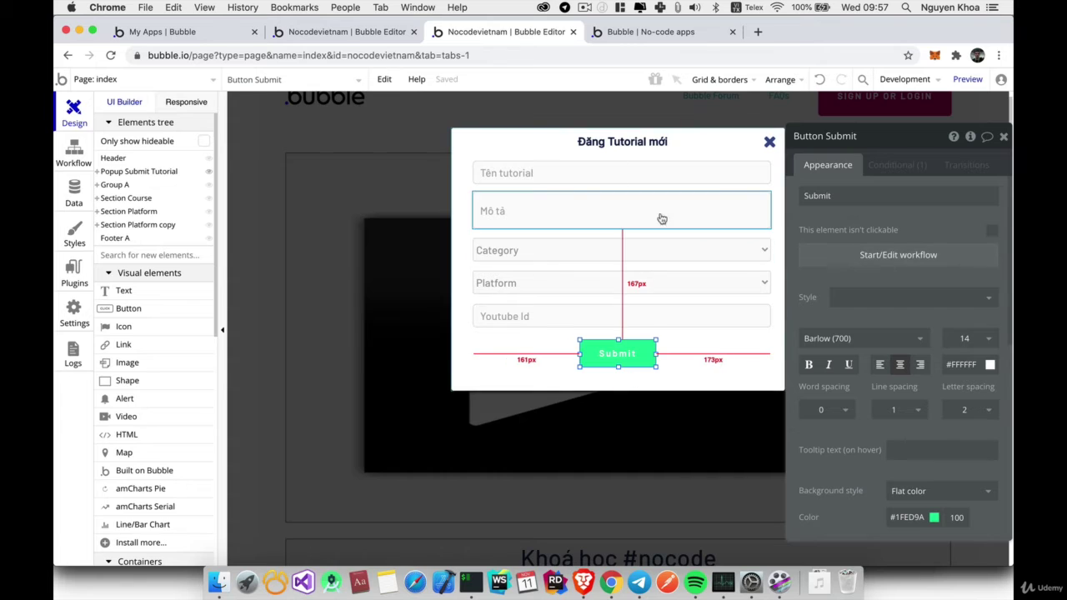
pyautogui.click(900, 256)
pyautogui.click(202, 257)
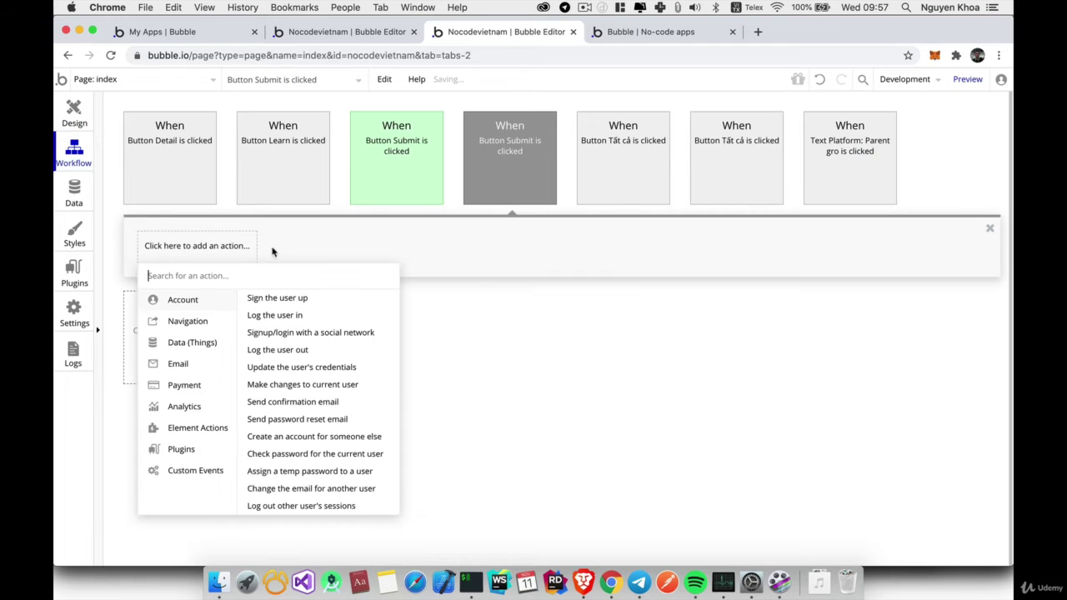
pyautogui.moveTo(208, 322)
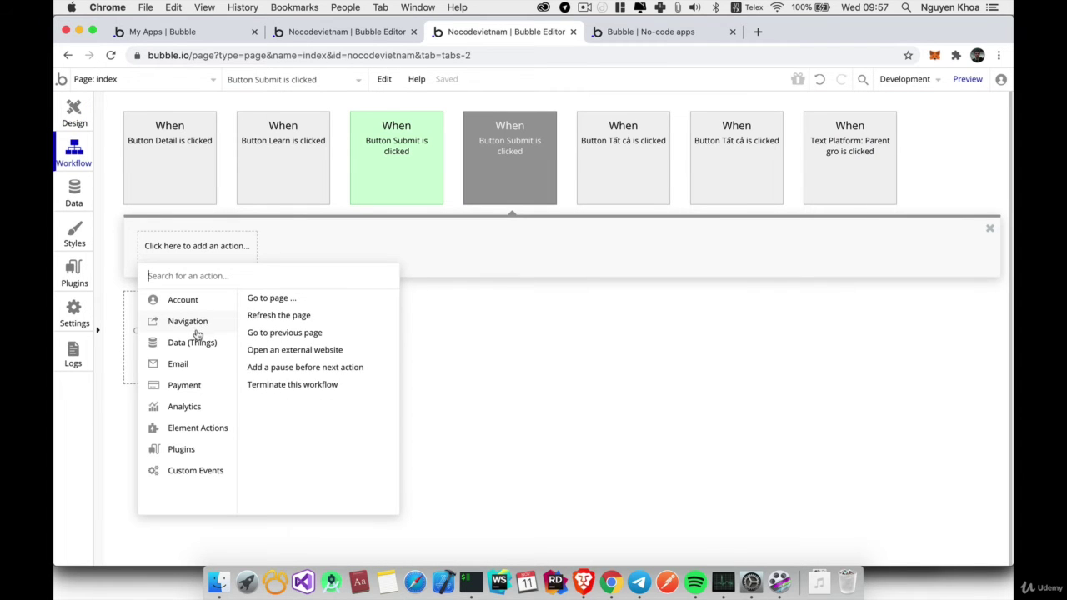
pyautogui.moveTo(192, 348)
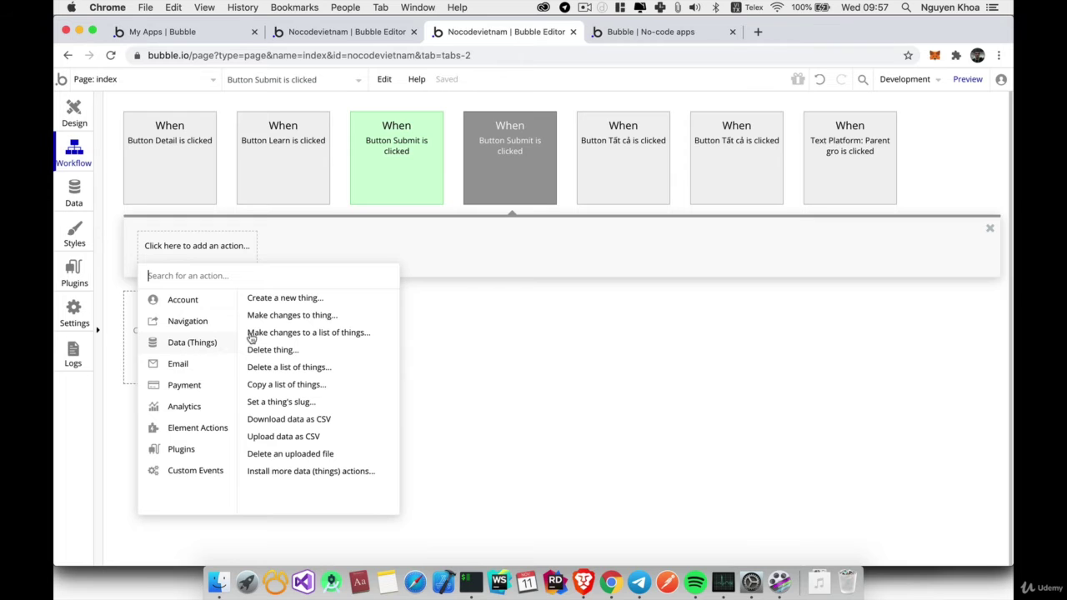
pyautogui.click(311, 298)
pyautogui.click(933, 168)
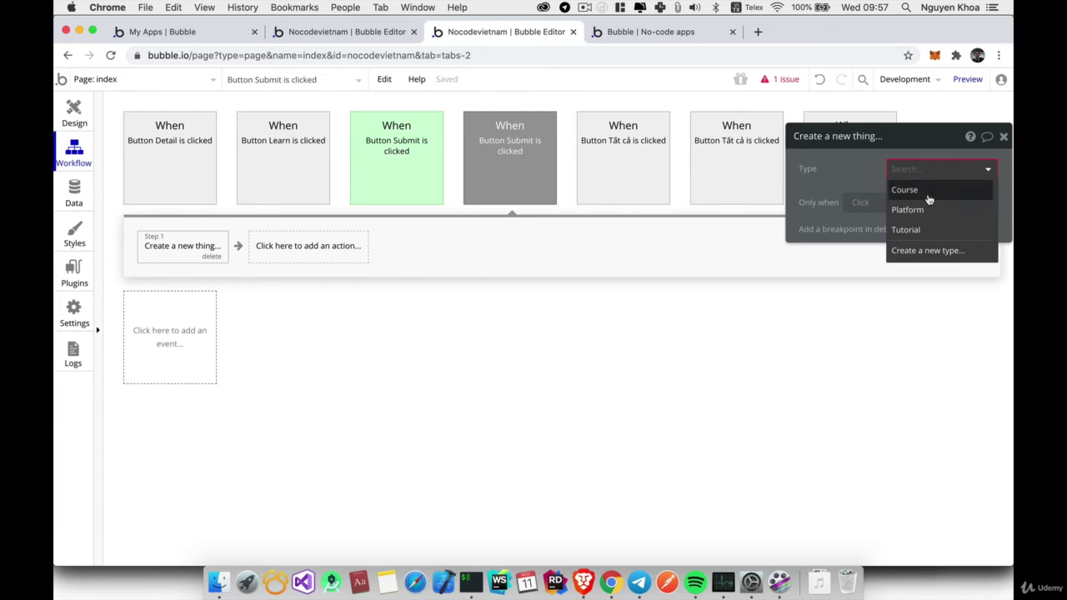
pyautogui.click(917, 229)
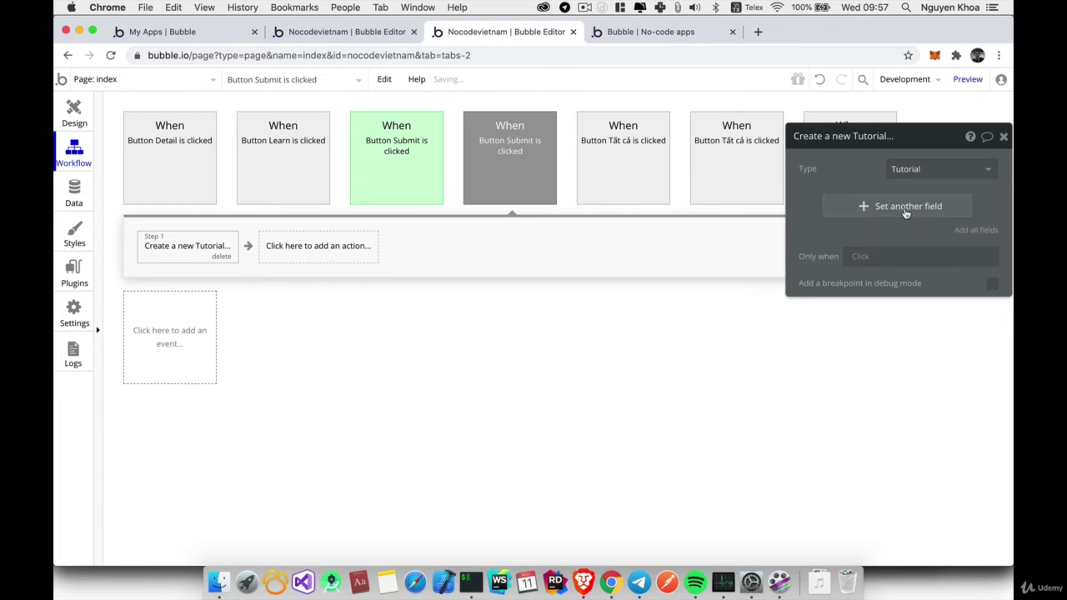
pyautogui.click(977, 237)
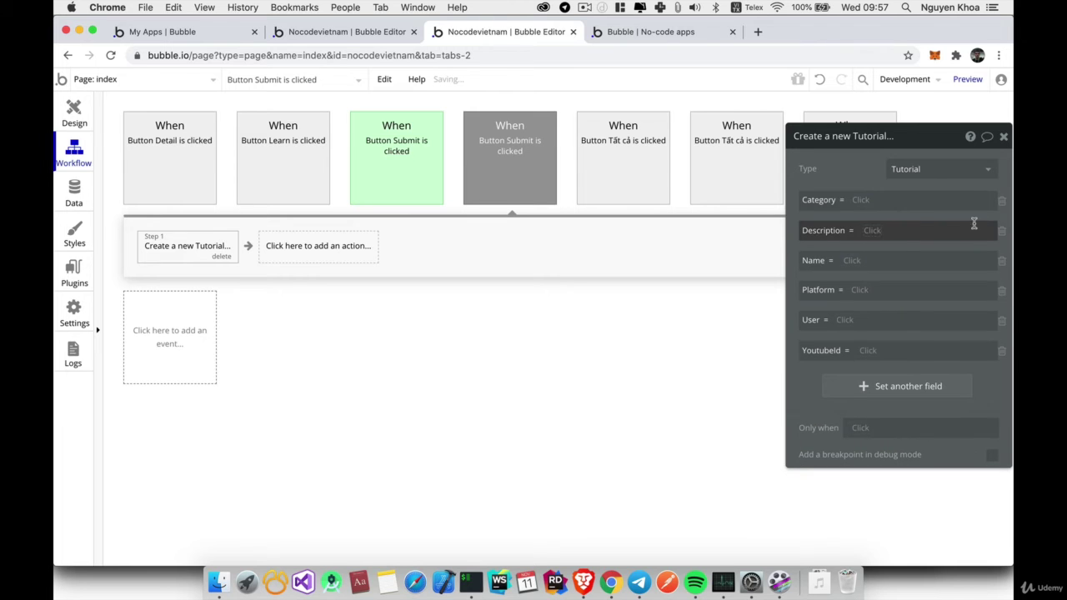
# - Go back to the page design and check the popup's name, description, Category, Platform and Youtube Id form elements
pyautogui.click(860, 203)
pyautogui.click(858, 180)
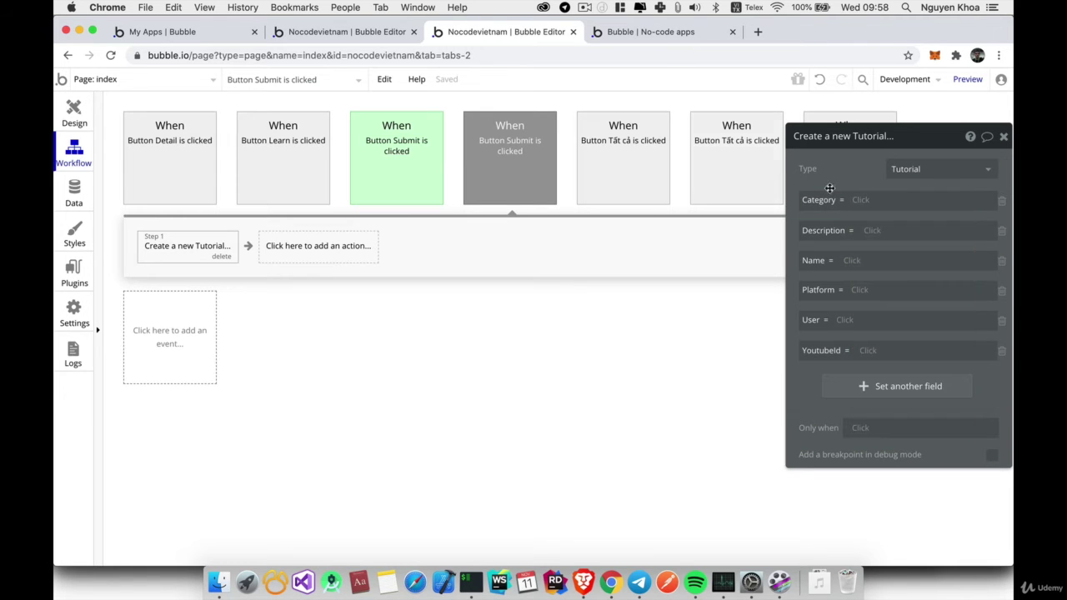
pyautogui.click(74, 115)
pyautogui.click(567, 258)
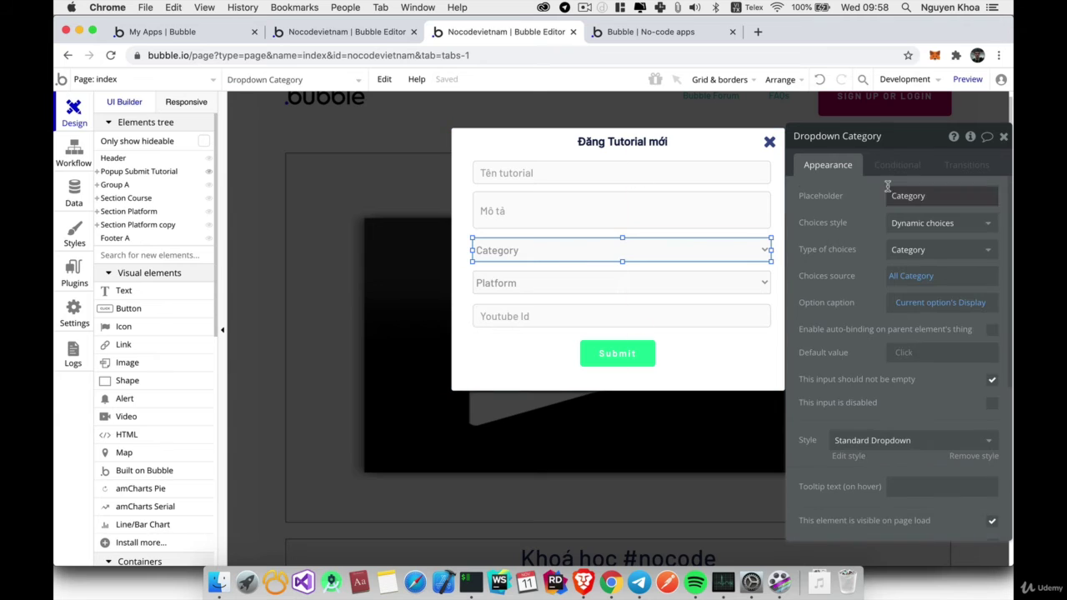
pyautogui.click(600, 174)
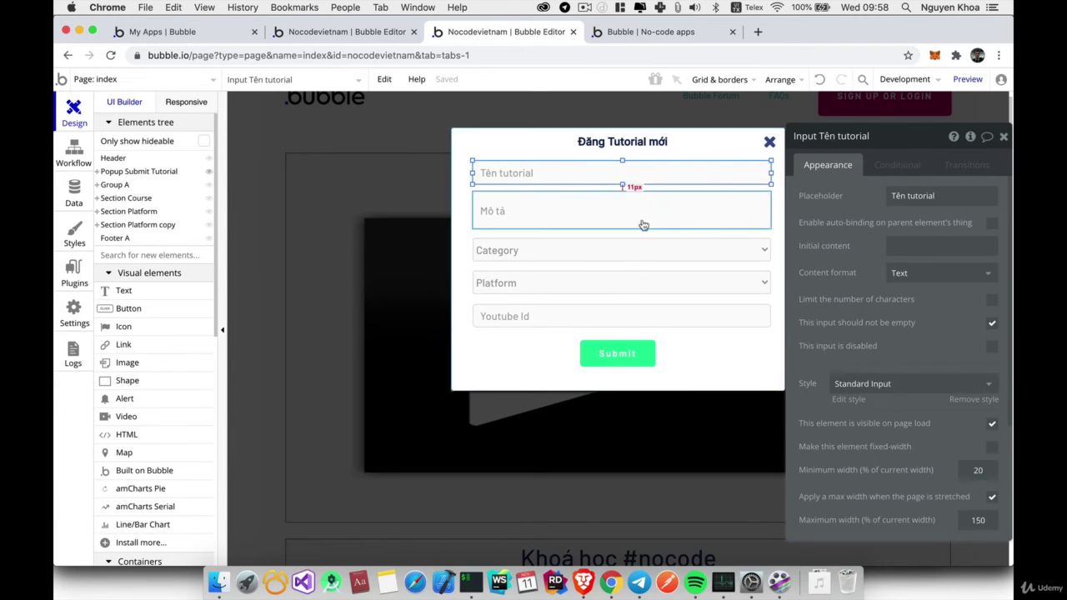
pyautogui.click(641, 222)
pyautogui.click(637, 255)
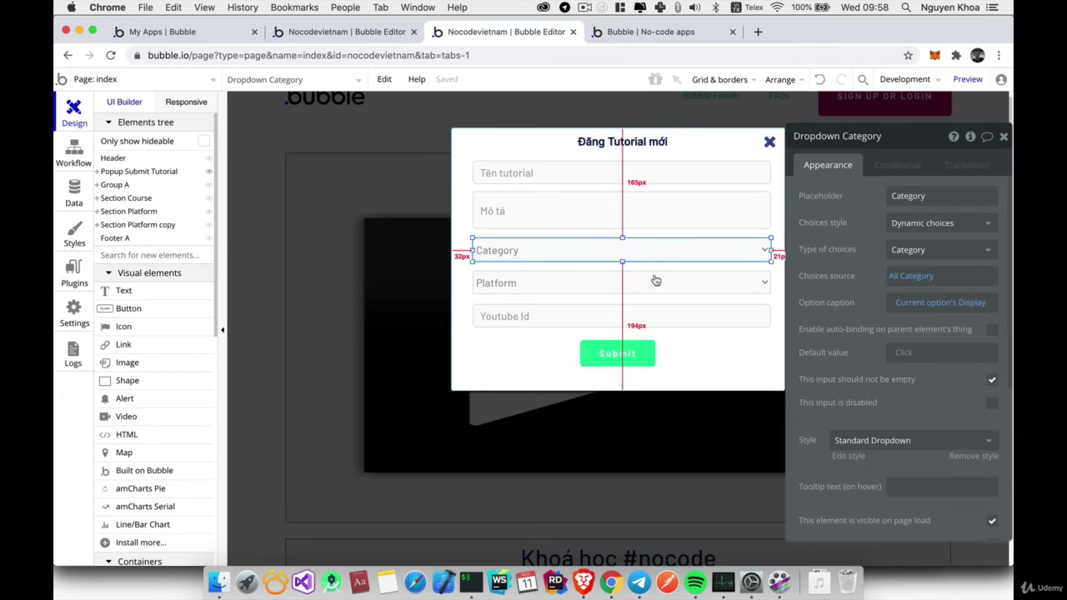
pyautogui.click(656, 281)
pyautogui.click(641, 309)
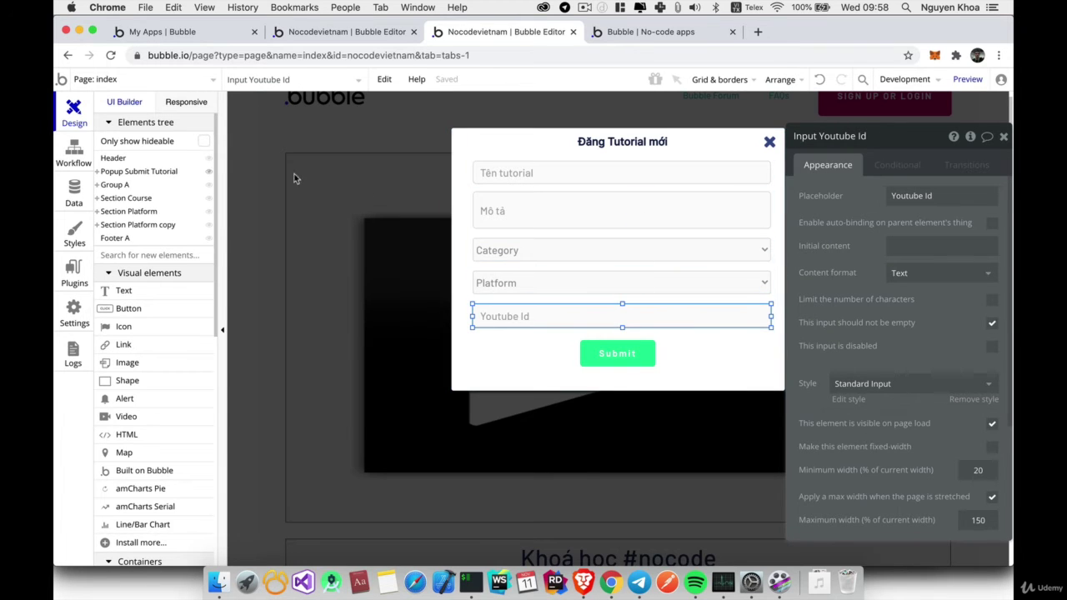
# - In the Submit workflow, set the new Tutorial's Category field to Dropdown Category's value
pyautogui.click(77, 153)
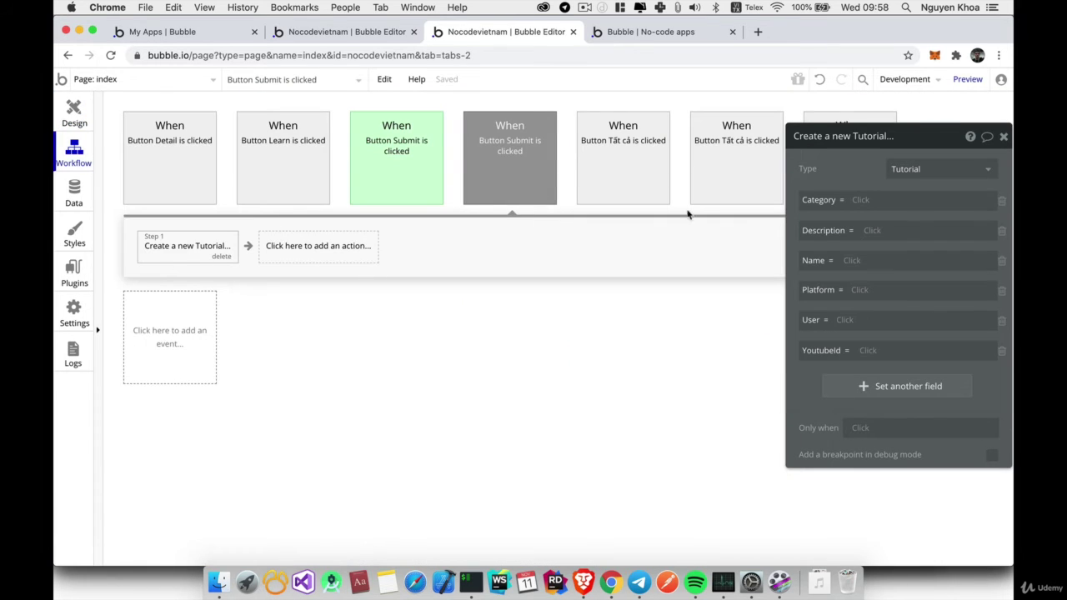
pyautogui.click(862, 205)
pyautogui.write('drop')
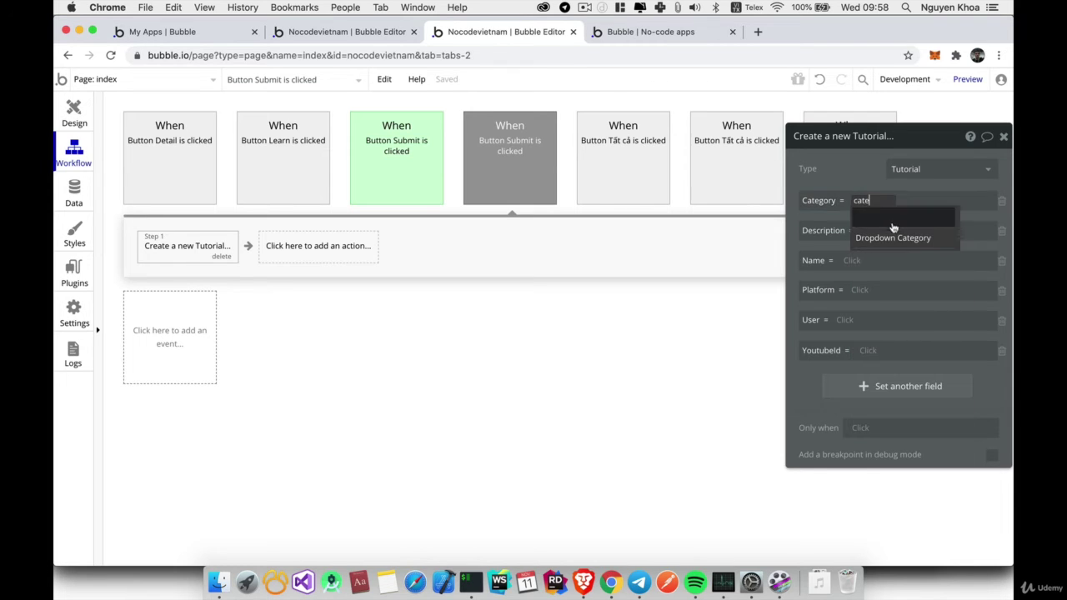
pyautogui.click(922, 237)
pyautogui.click(933, 216)
pyautogui.click(867, 229)
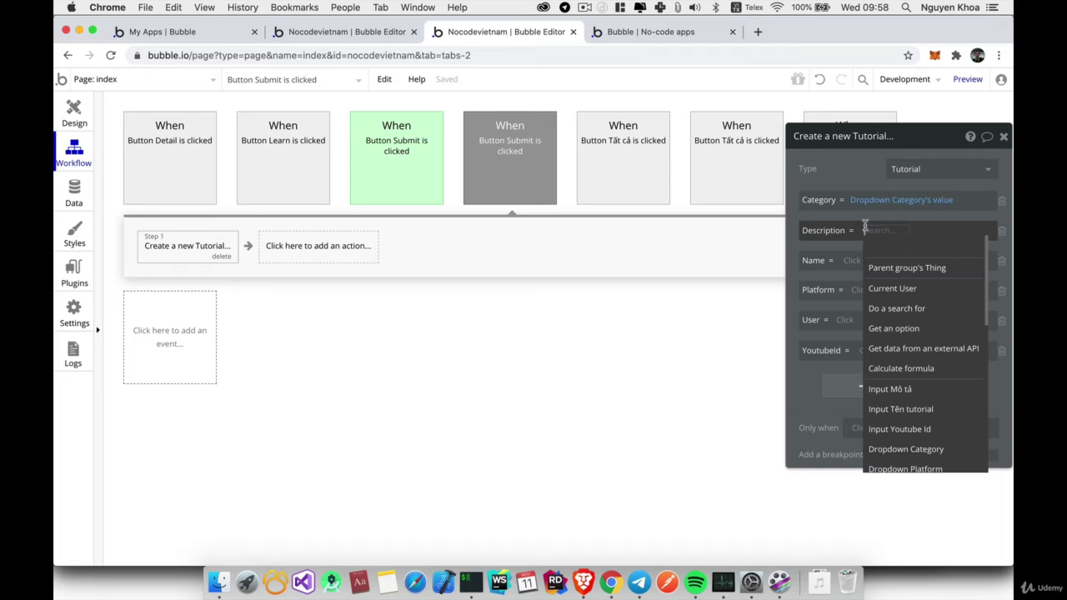
pyautogui.write('des')
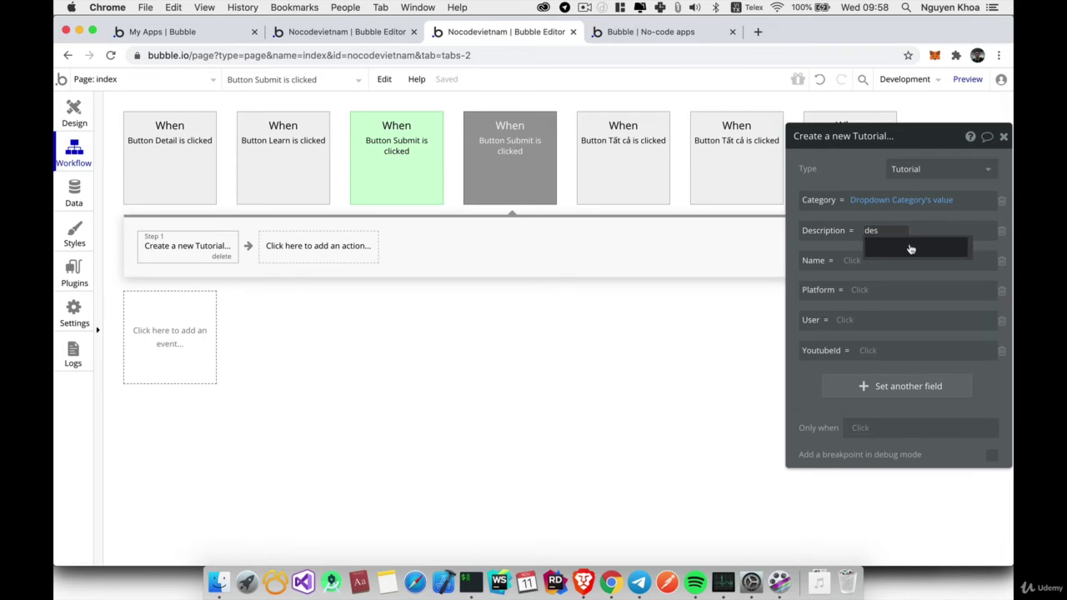
pyautogui.hotkey('ctrl', 'space')
pyautogui.press('BackSpace')
pyautogui.press('BackSpace')
pyautogui.press('BackSpace')
pyautogui.write('m')
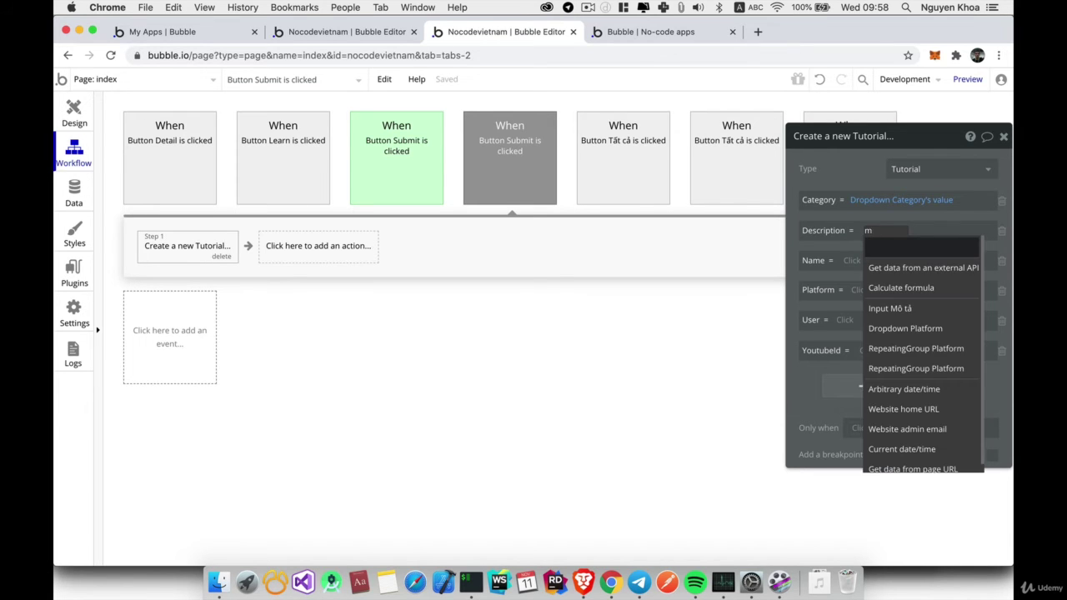
pyautogui.write('o')
pyautogui.press('BackSpace')
pyautogui.press('BackSpace')
pyautogui.write('inp')
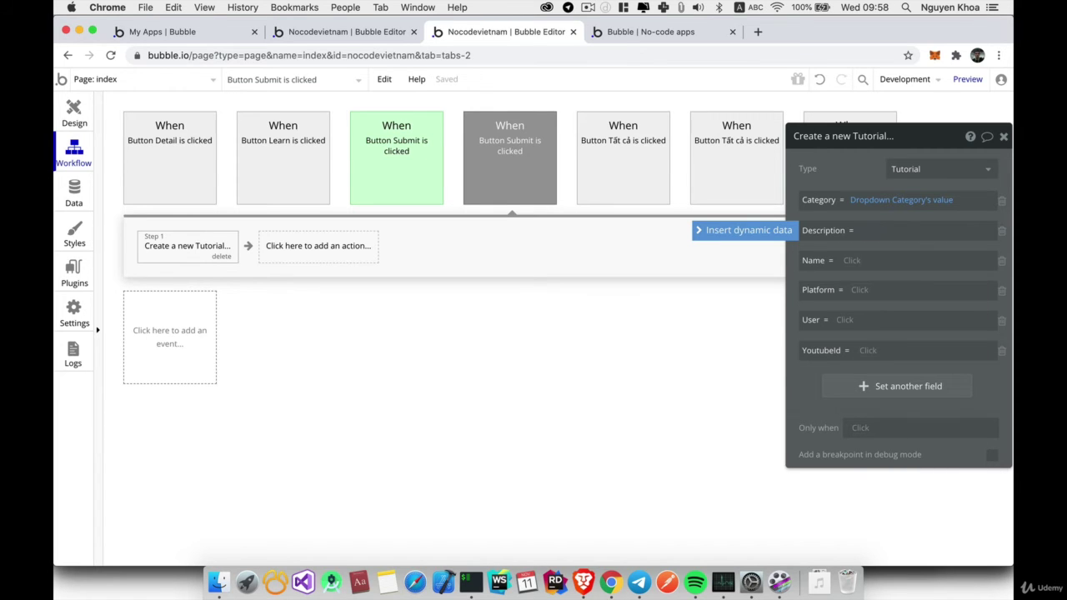
# - Set the new Tutorial's Description field to Input Mô tả's value
pyautogui.click(874, 230)
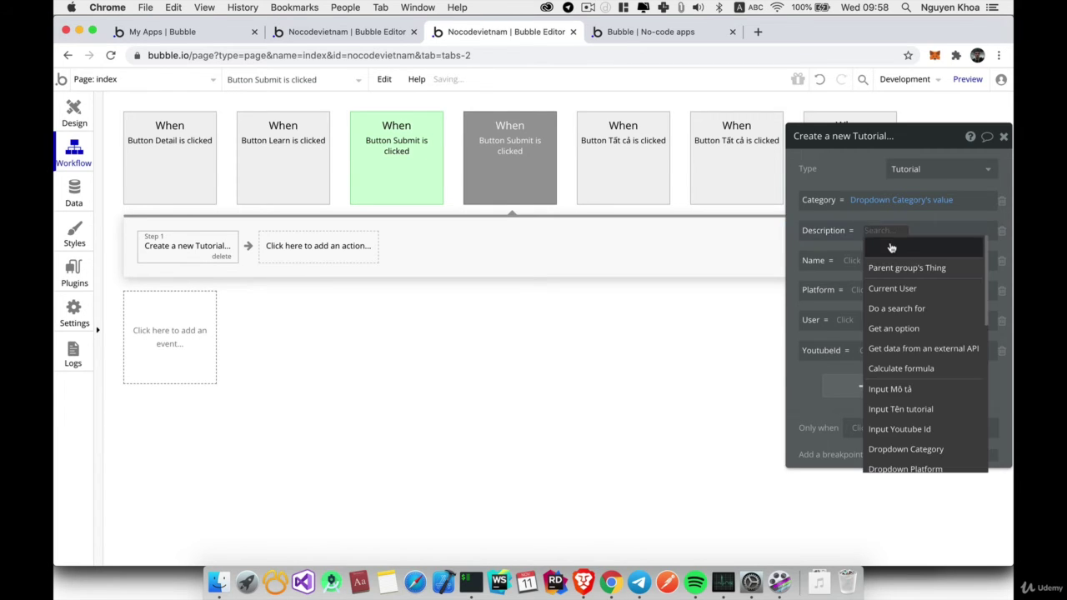
pyautogui.write('inpu')
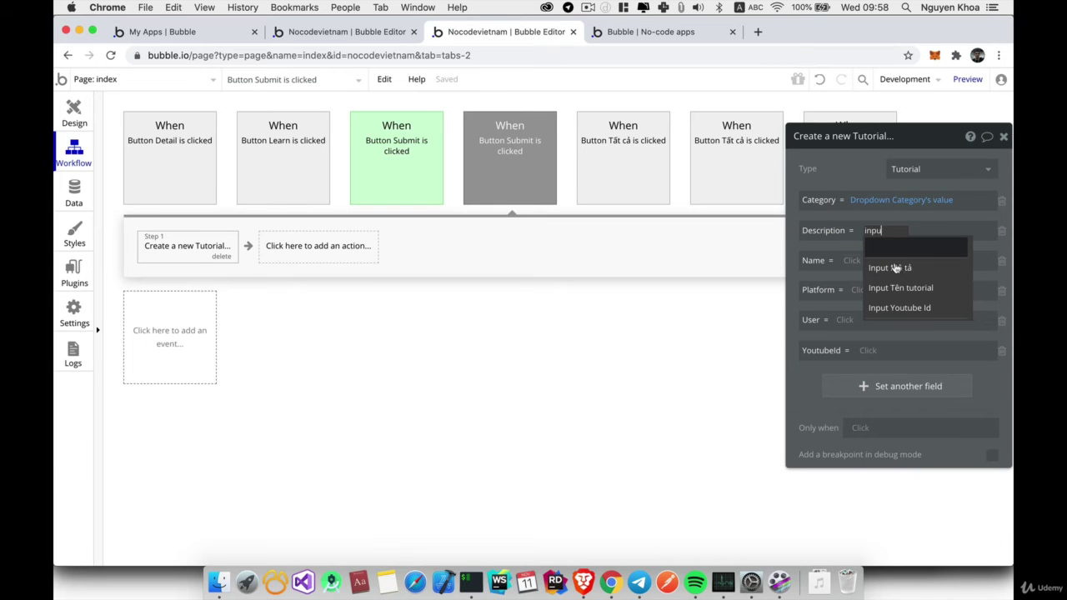
pyautogui.click(896, 268)
pyautogui.click(917, 245)
# - Set the new Tutorial's Name field to Input Tên tutorial's value
pyautogui.click(857, 261)
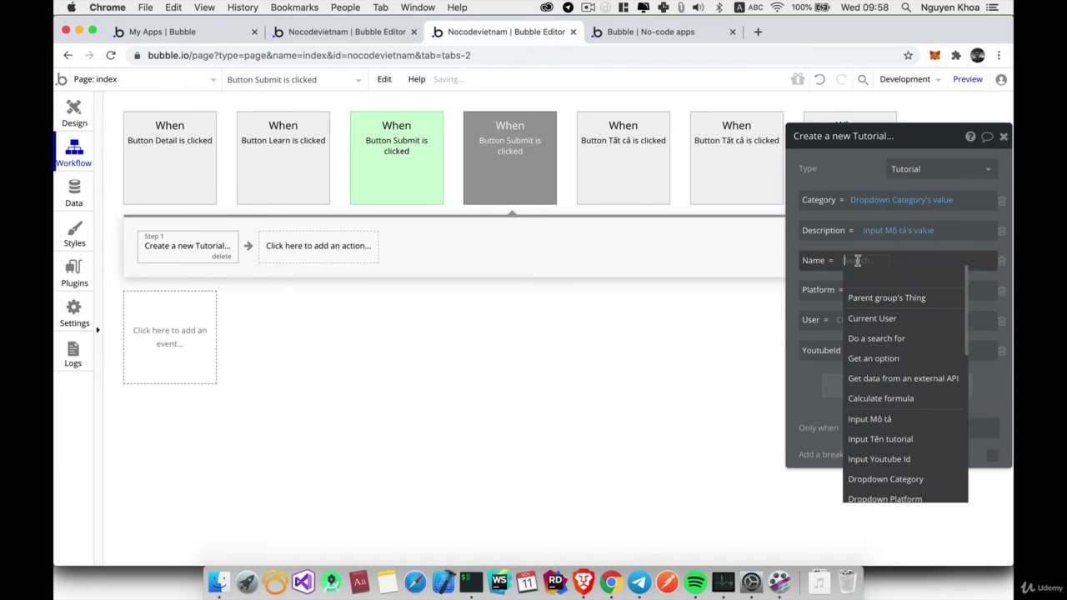
pyautogui.write('tee')
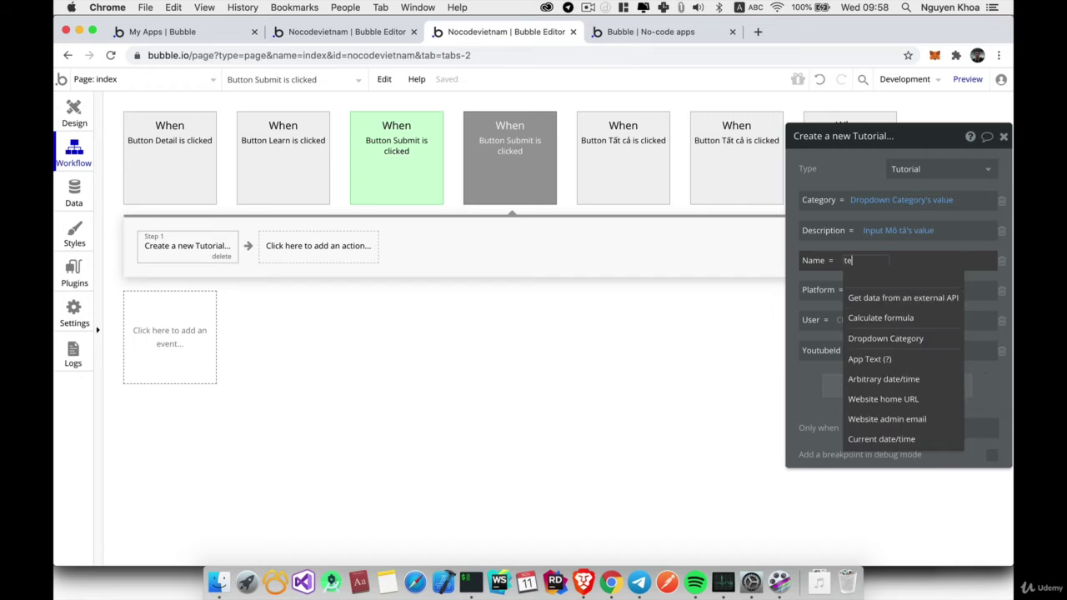
pyautogui.press('BackSpace')
pyautogui.press('BackSpace')
pyautogui.press('BackSpace')
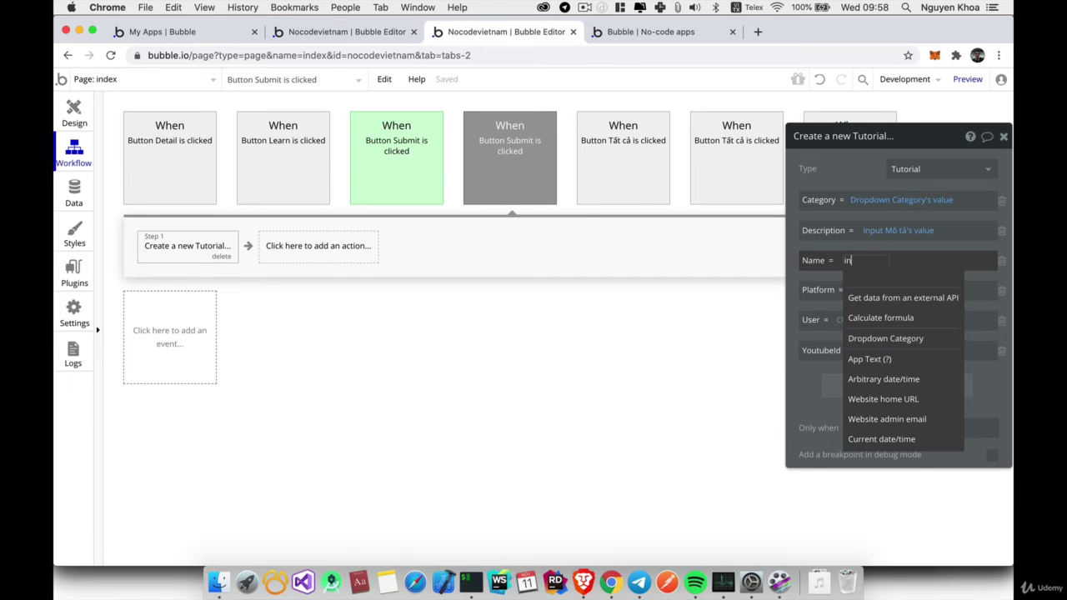
pyautogui.write('inpu')
pyautogui.click(869, 328)
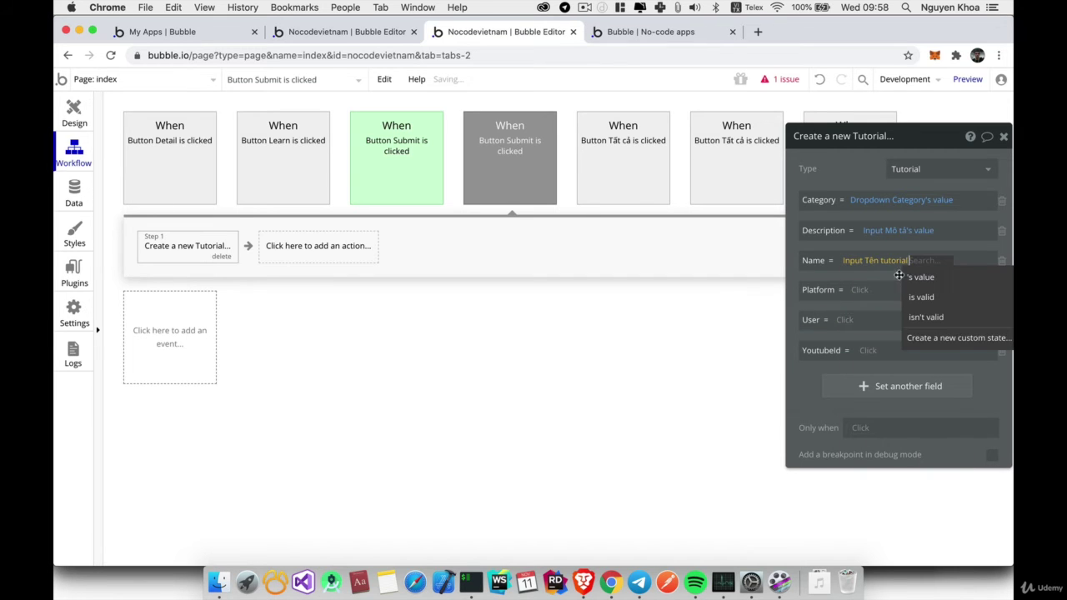
pyautogui.click(926, 281)
# - Set the new Tutorial's Platform field to Dropdown Platform's value
pyautogui.click(857, 290)
pyautogui.write('p')
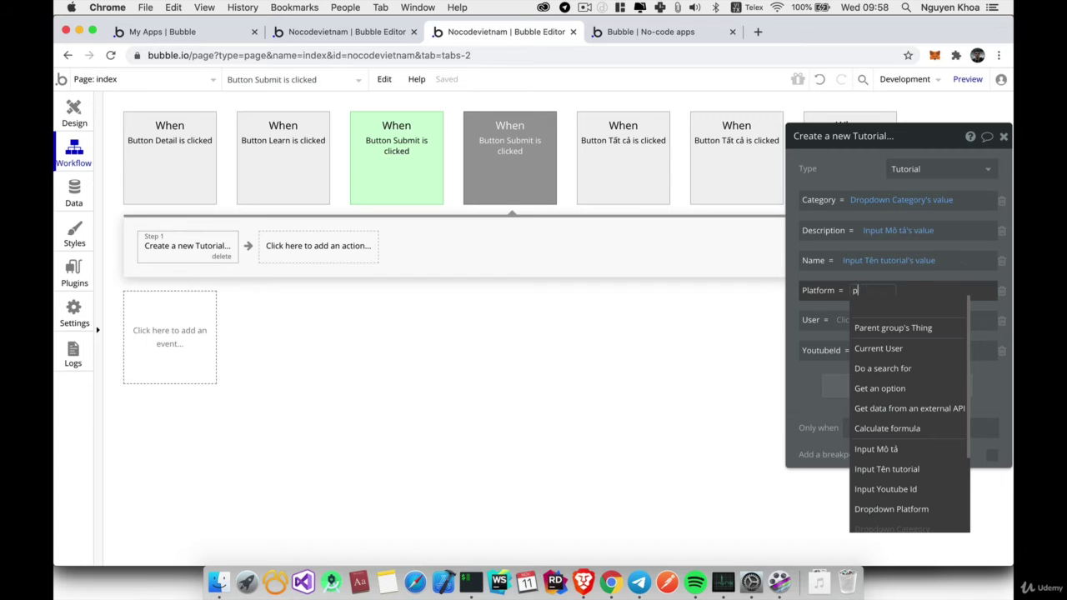
pyautogui.write('lat')
pyautogui.click(886, 324)
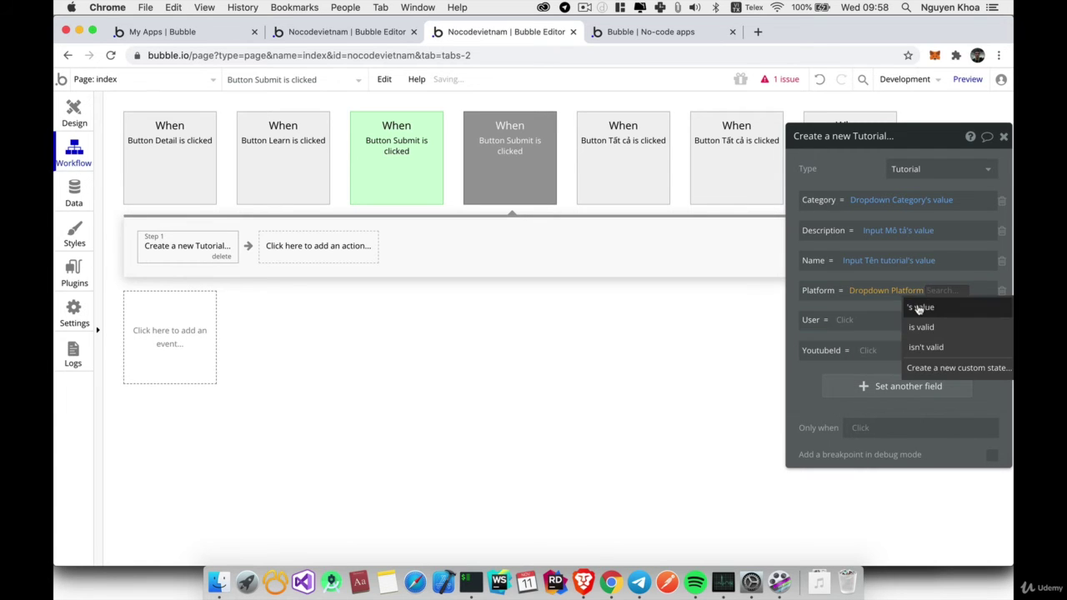
pyautogui.click(919, 308)
# - Set the new Tutorial's User field to Current User and its YoutubeId field to Input Youtube Id's value
pyautogui.click(846, 320)
pyautogui.write('cu')
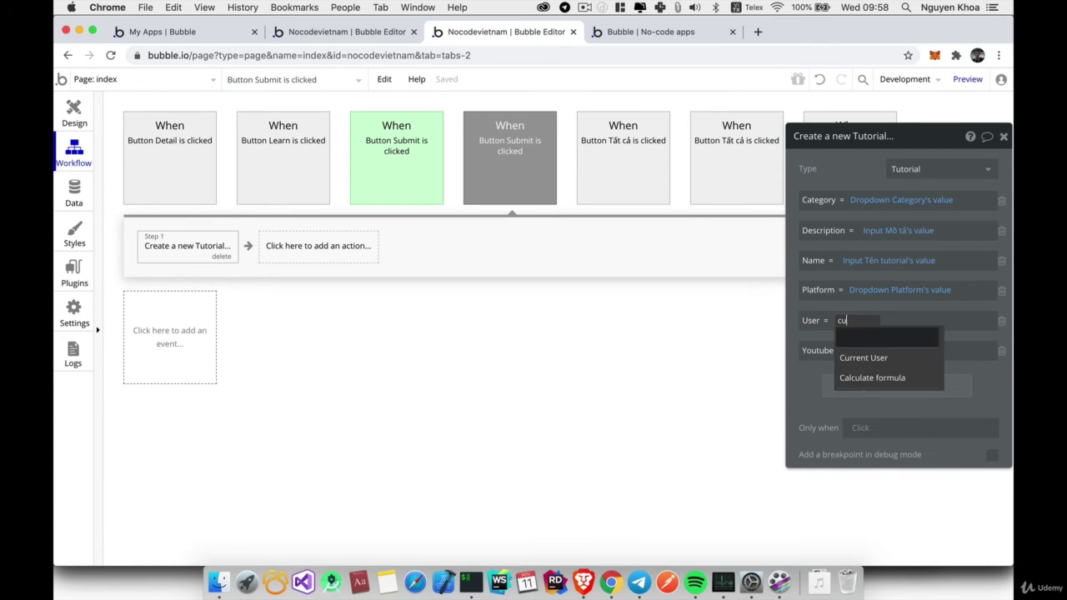
pyautogui.click(864, 359)
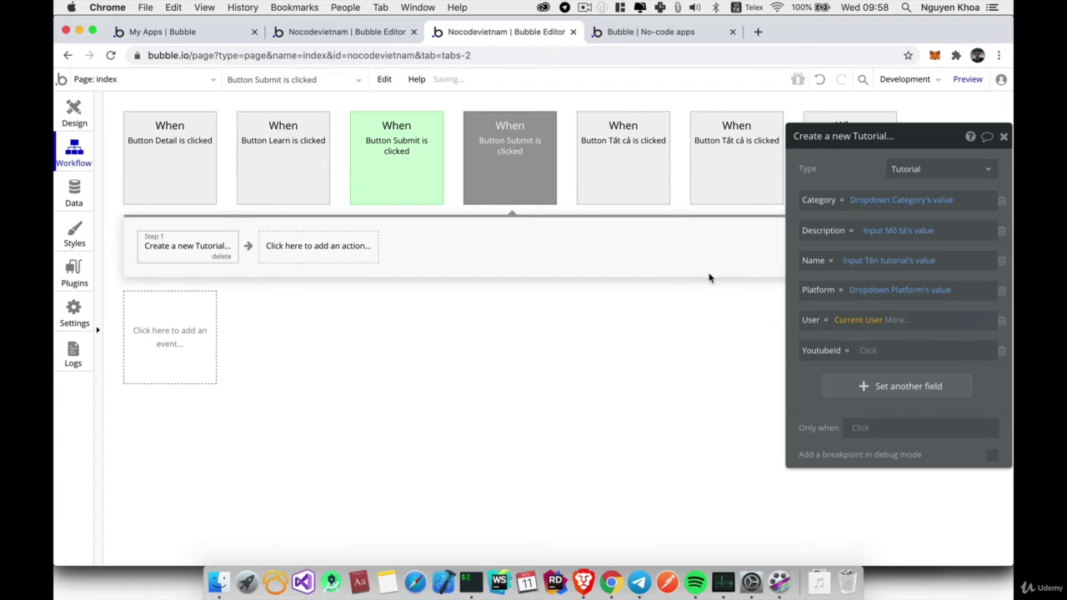
pyautogui.click(866, 352)
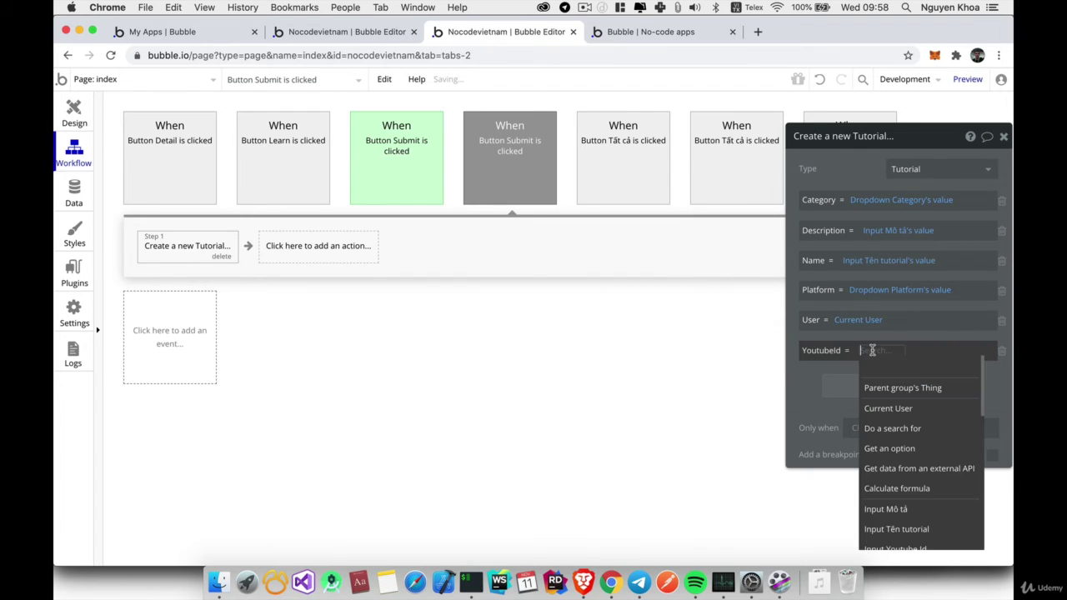
pyautogui.write('youtu')
pyautogui.click(890, 381)
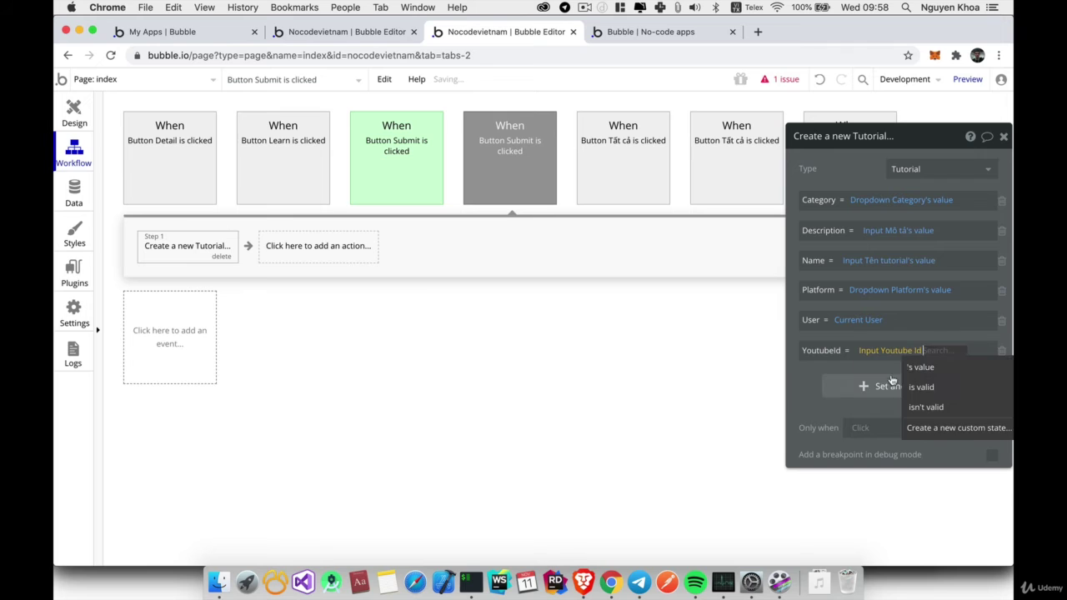
pyautogui.click(918, 367)
# - Add an AirAlert - Standard action with the heading Success and the text "Bạn đã tạo thành công tutorial mới"
pyautogui.click(328, 258)
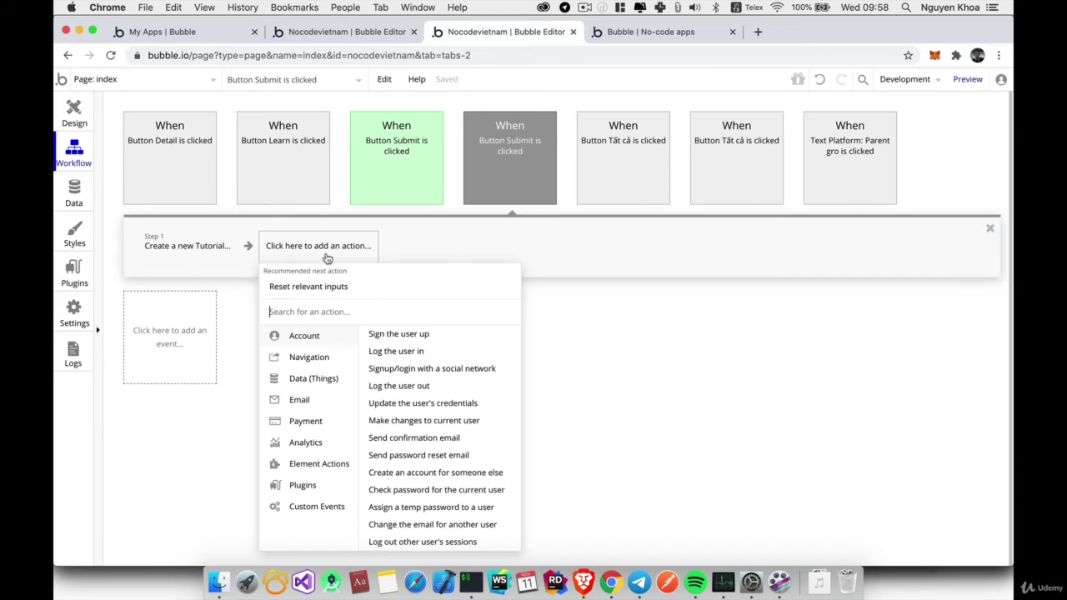
pyautogui.write('air')
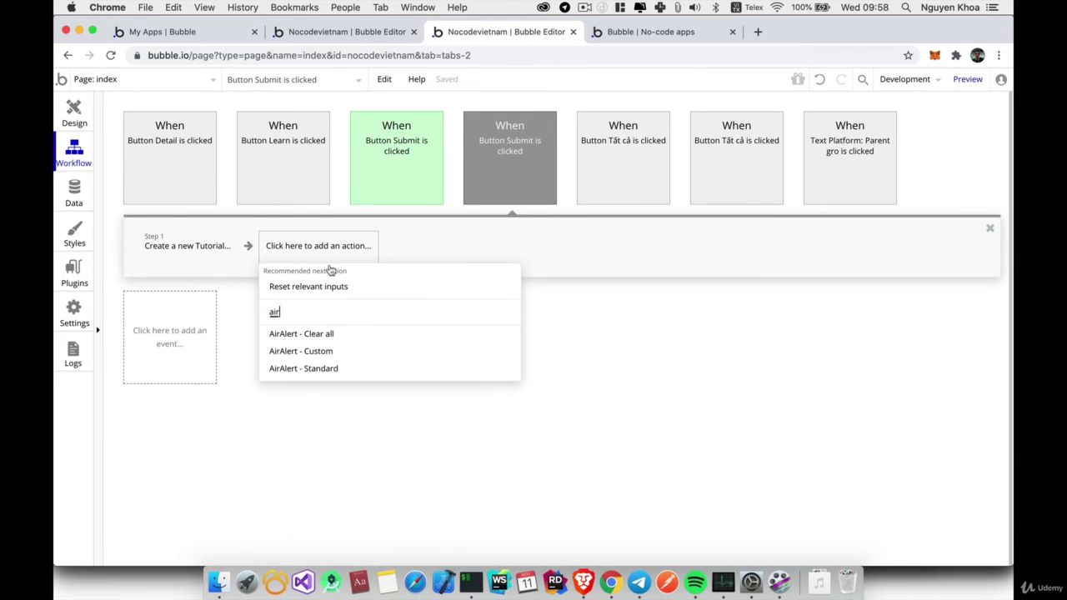
pyautogui.click(365, 369)
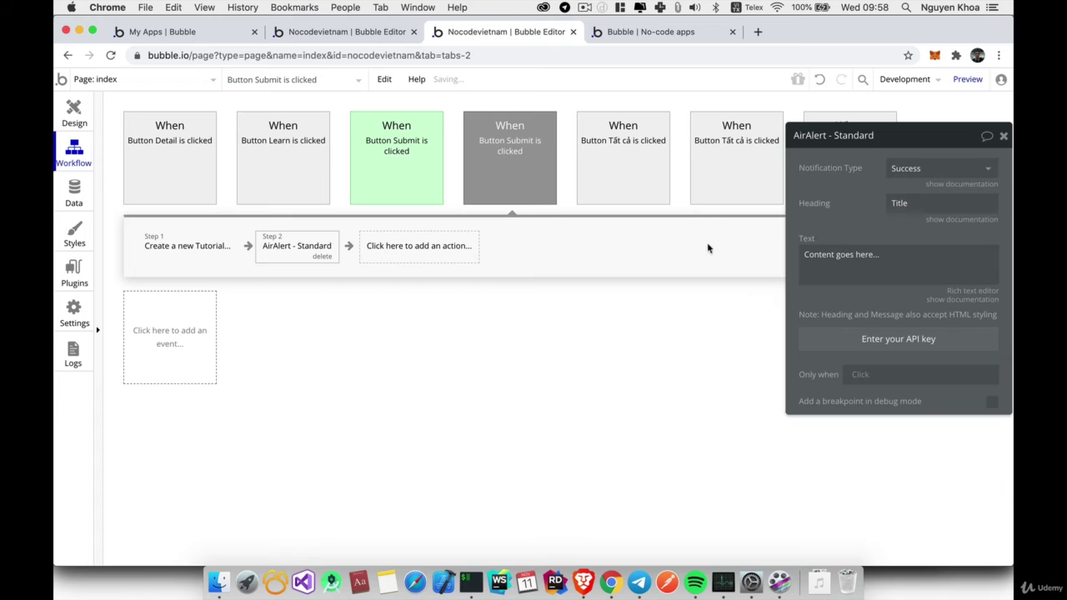
pyautogui.click(935, 204)
pyautogui.write('Succ')
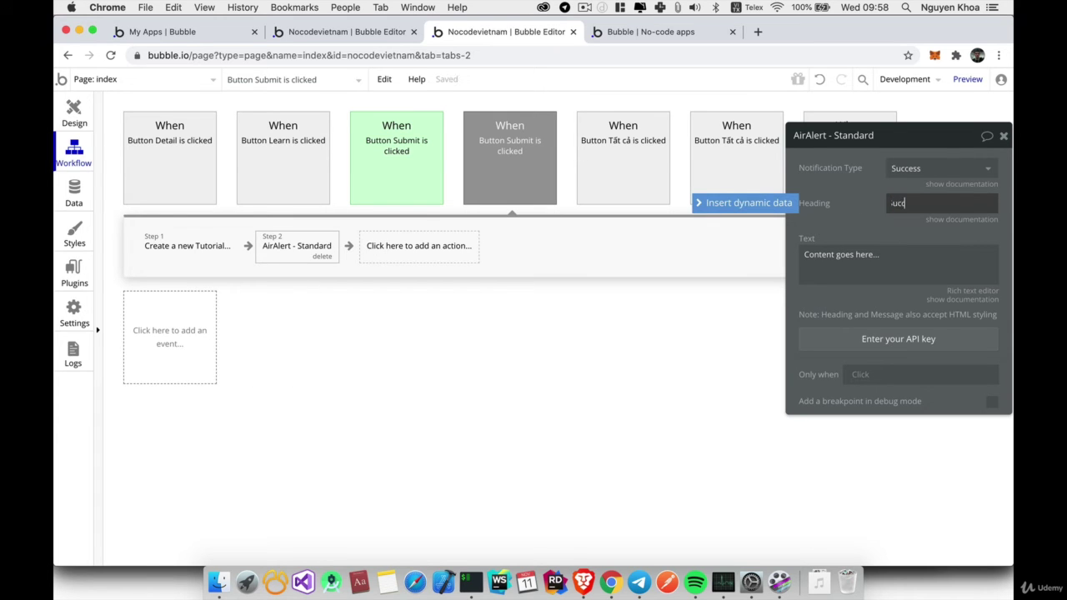
pyautogui.write('ess')
pyautogui.click(946, 262)
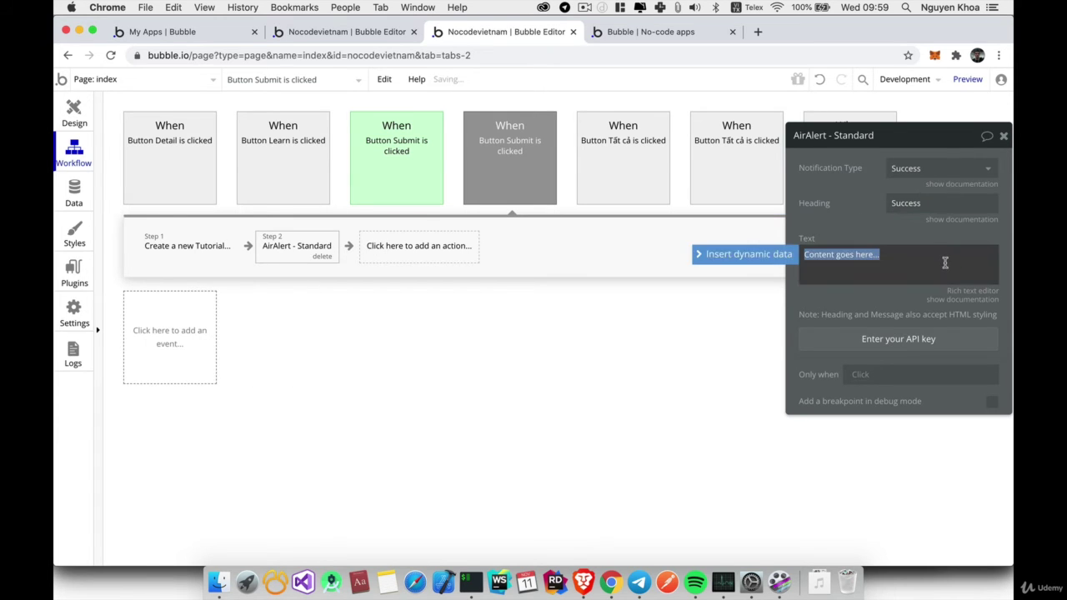
pyautogui.hotkey('ctrl', 'space')
pyautogui.write('Ba')
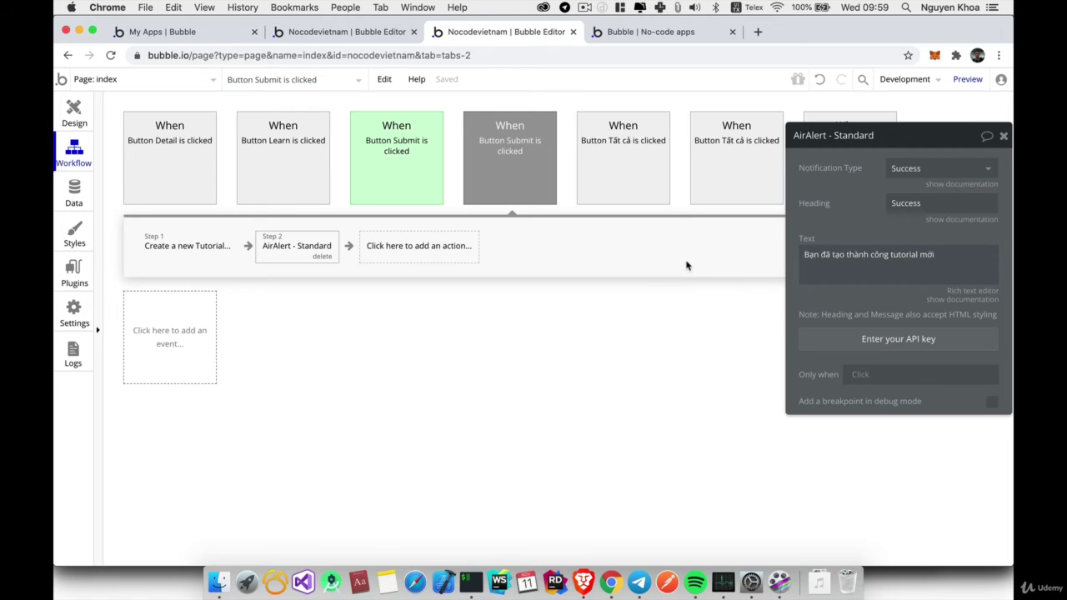
# - Add a Hide an element action to the Submit workflow, targeting Popup Submit Tutorial
pyautogui.click(421, 248)
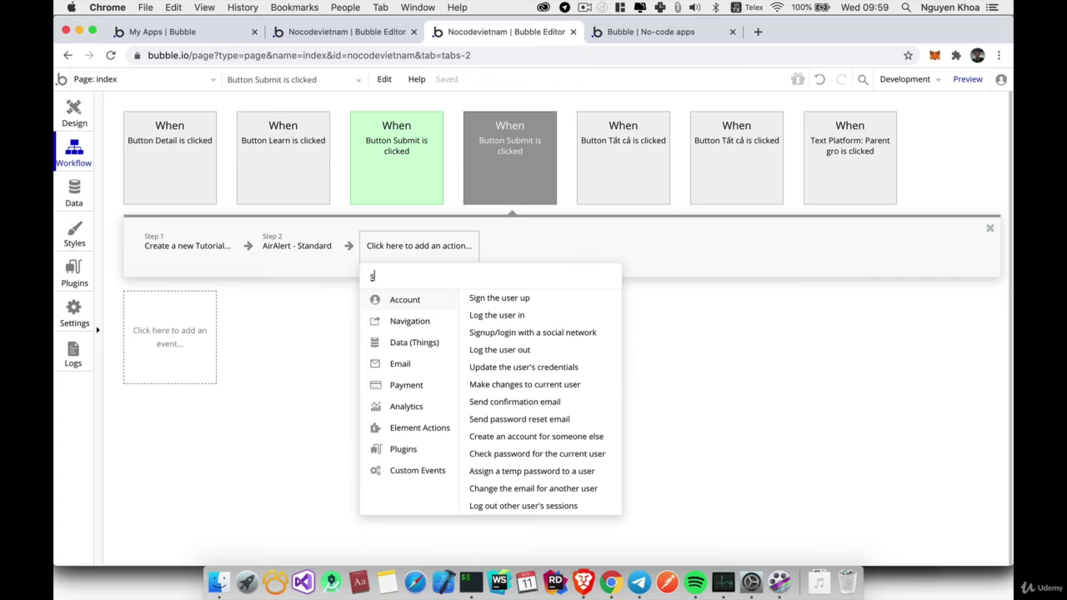
pyautogui.write('hide')
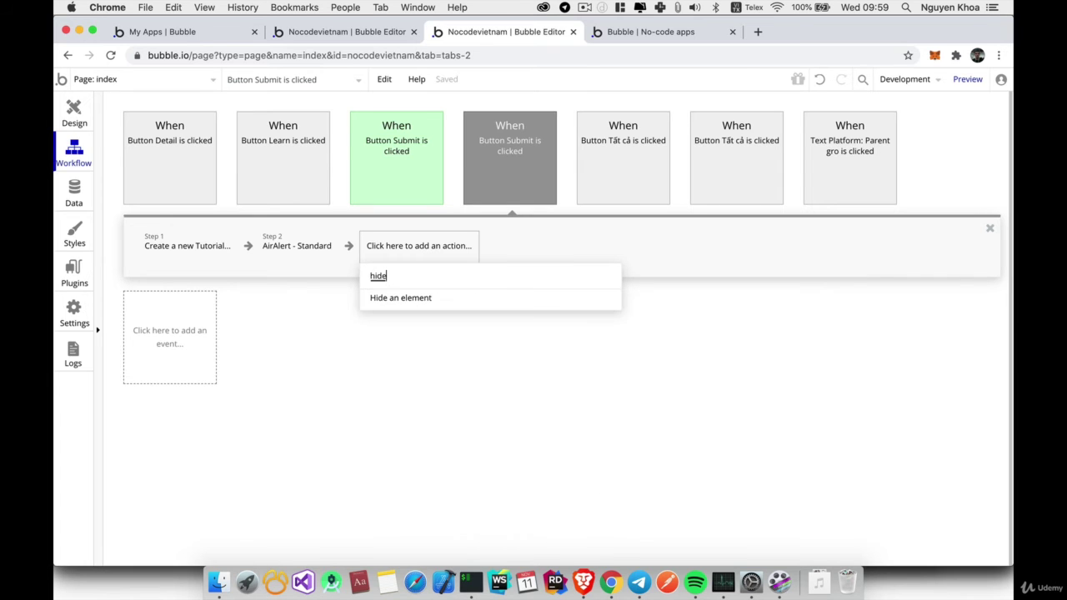
pyautogui.click(431, 298)
pyautogui.click(920, 170)
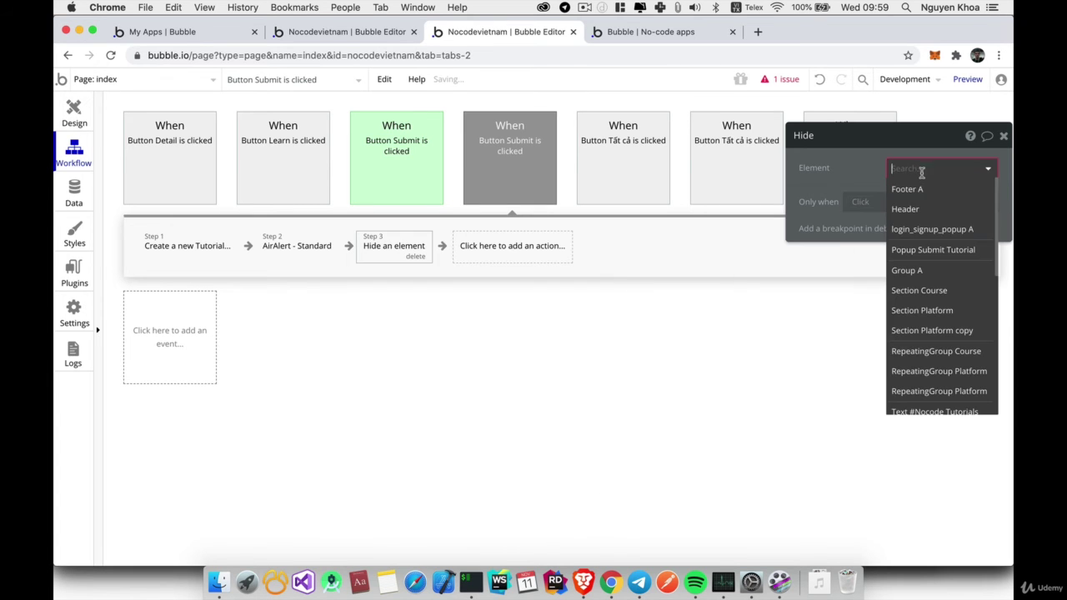
pyautogui.click(933, 250)
# - Switch to the app preview page and refresh it to the latest version
pyautogui.click(644, 33)
pyautogui.click(600, 81)
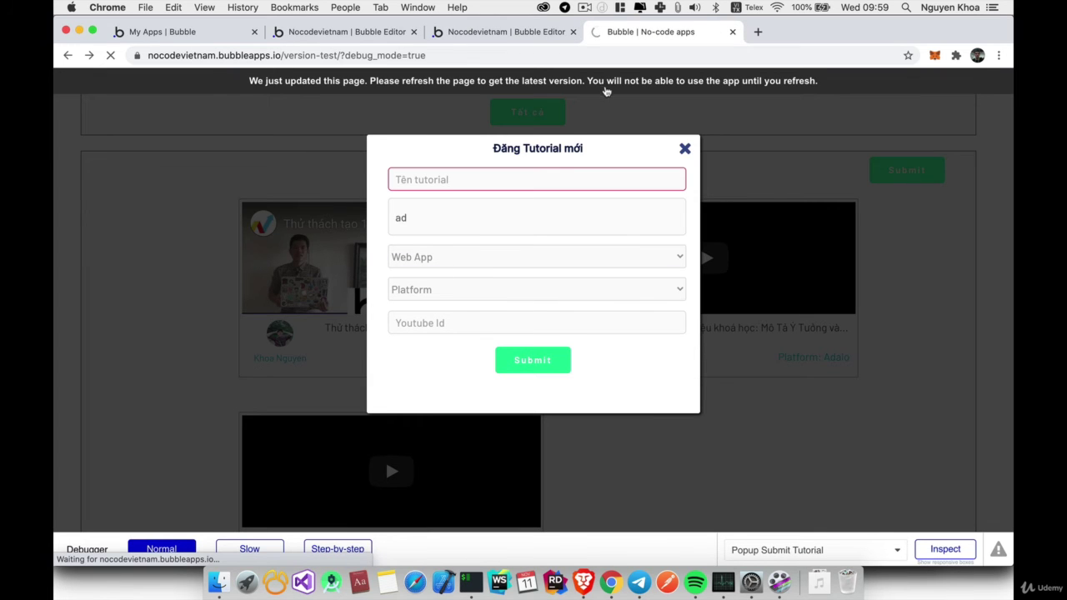
# - Review the Tutorial data type's fields and the All Tutorials entries in the app database
pyautogui.click(347, 31)
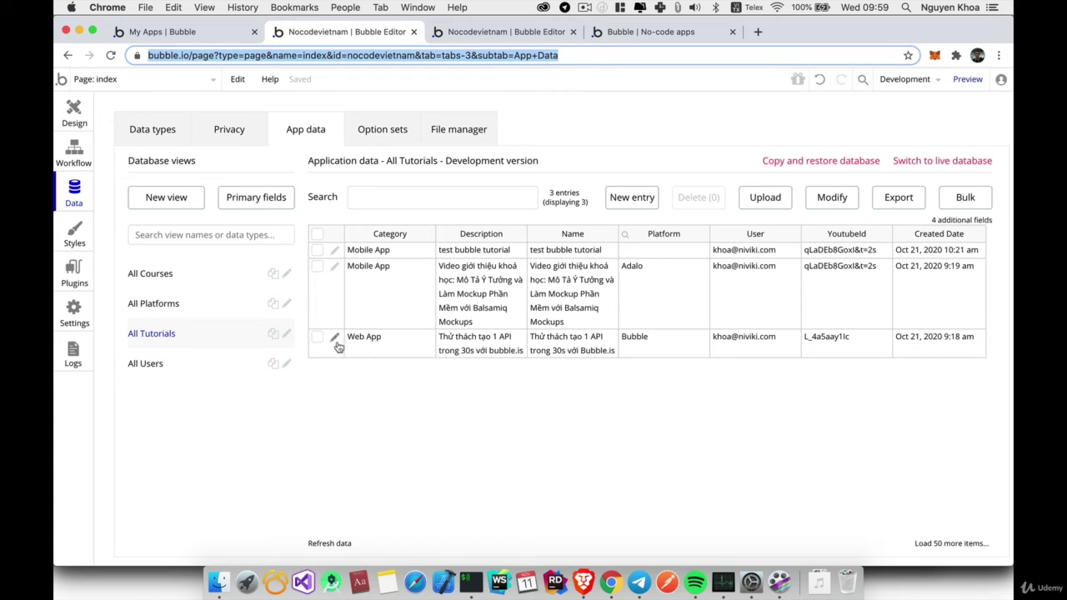
pyautogui.click(152, 134)
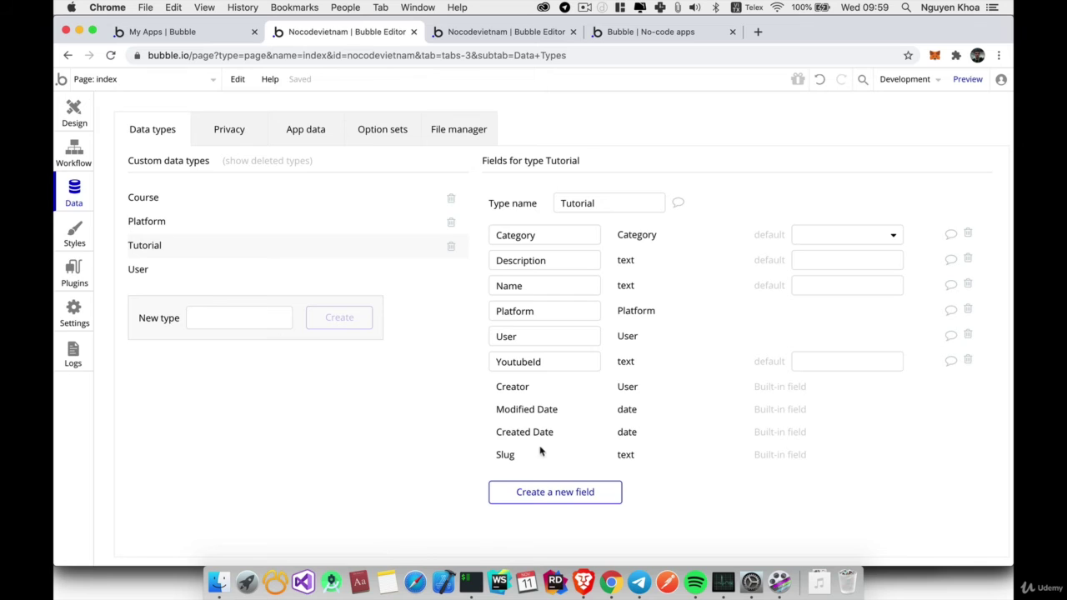
pyautogui.click(307, 132)
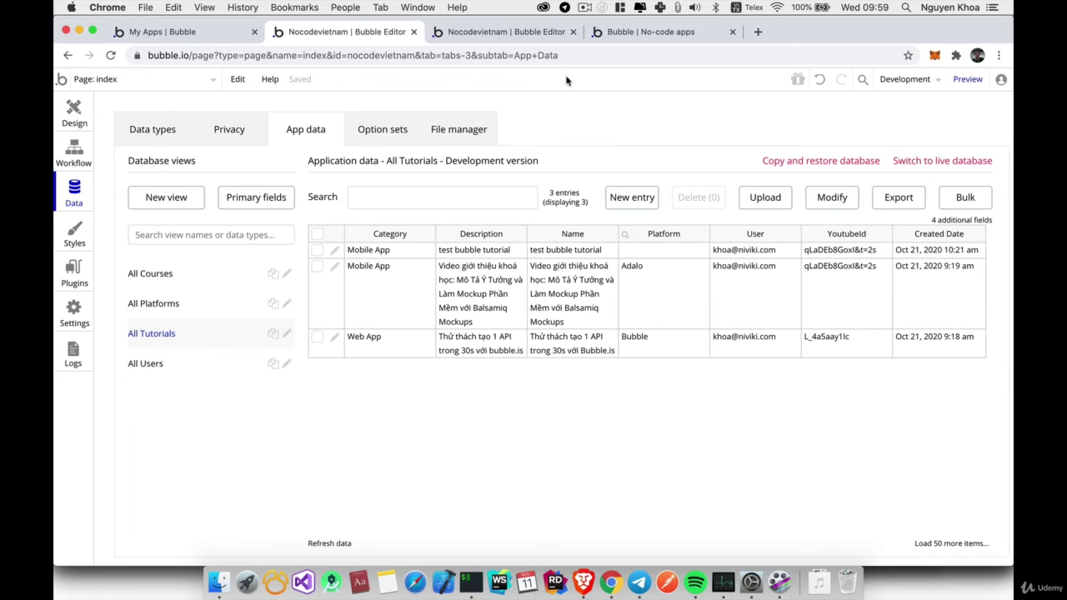
# - Check the #Nocode Tutorials section in the app preview, and open and close its Submit popup form
pyautogui.click(665, 38)
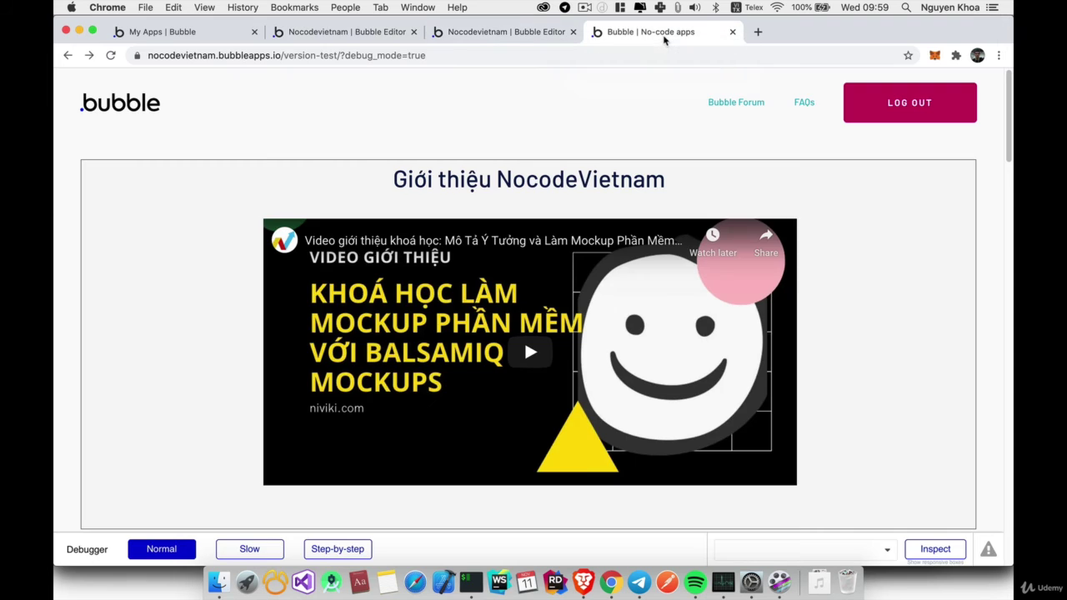
pyautogui.scroll(-15, 803, 225)
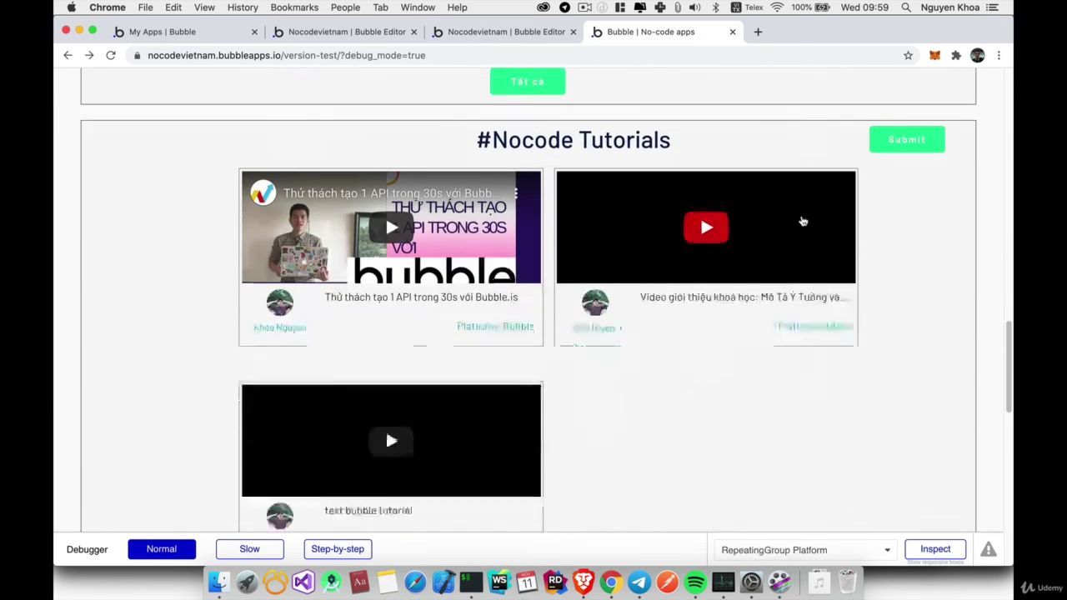
pyautogui.scroll(3, 642, 334)
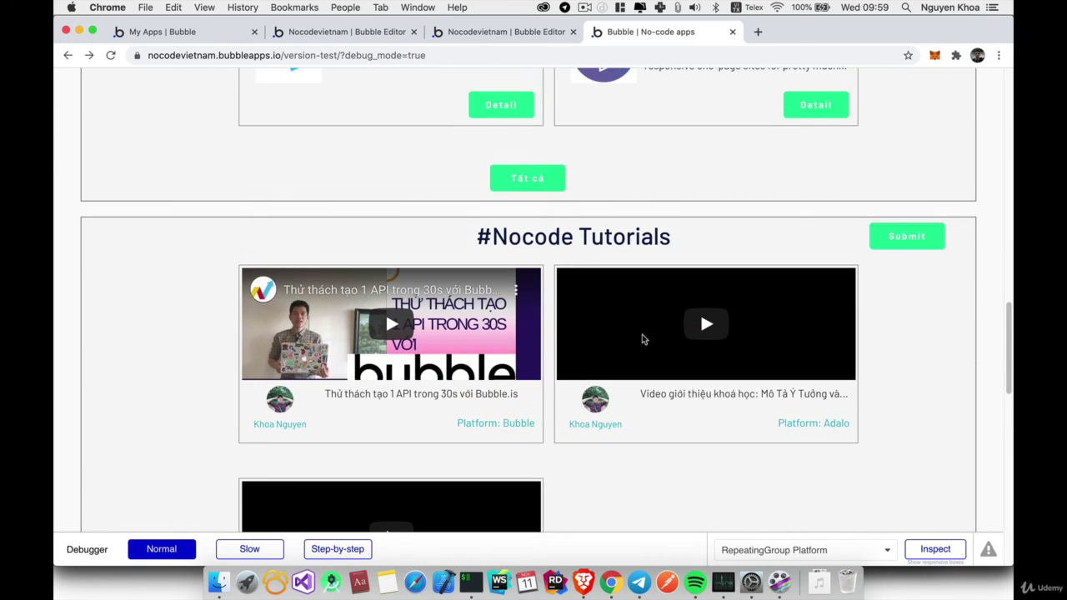
pyautogui.scroll(-6, 644, 283)
pyautogui.scroll(5, 643, 286)
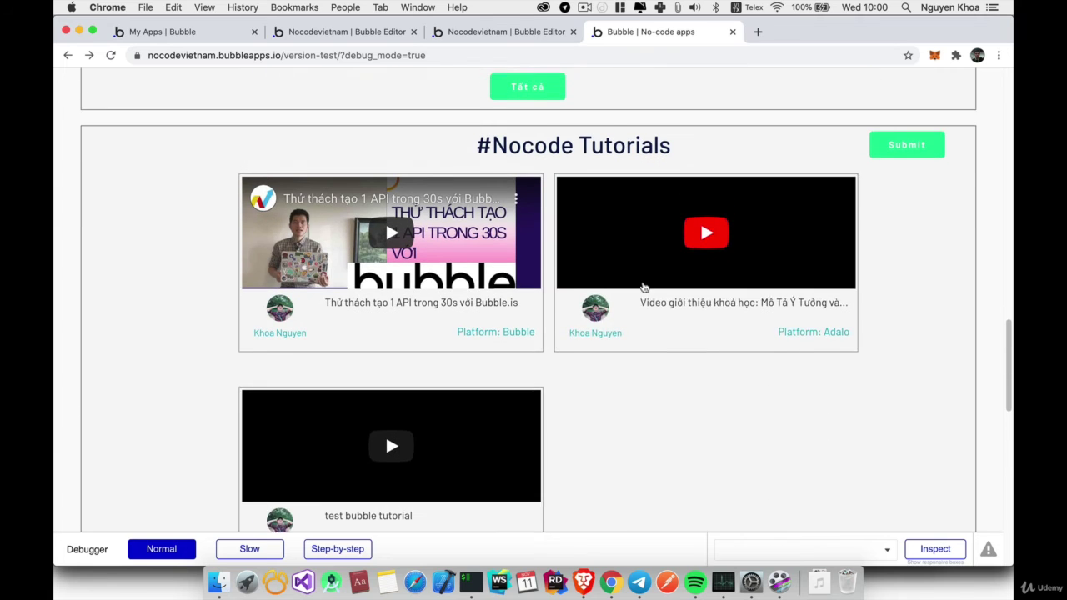
pyautogui.click(906, 196)
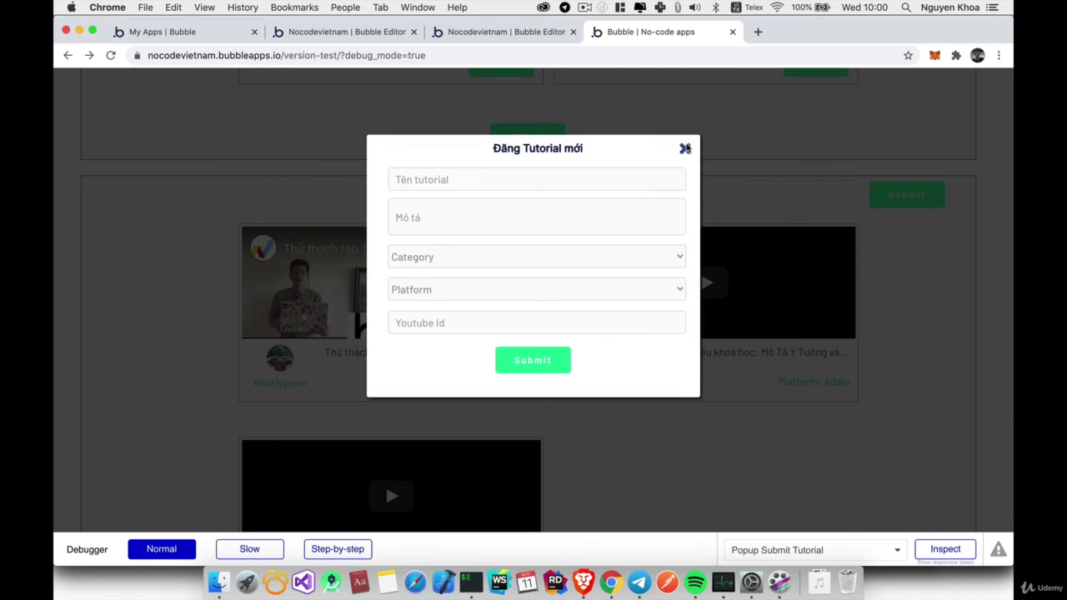
pyautogui.click(684, 148)
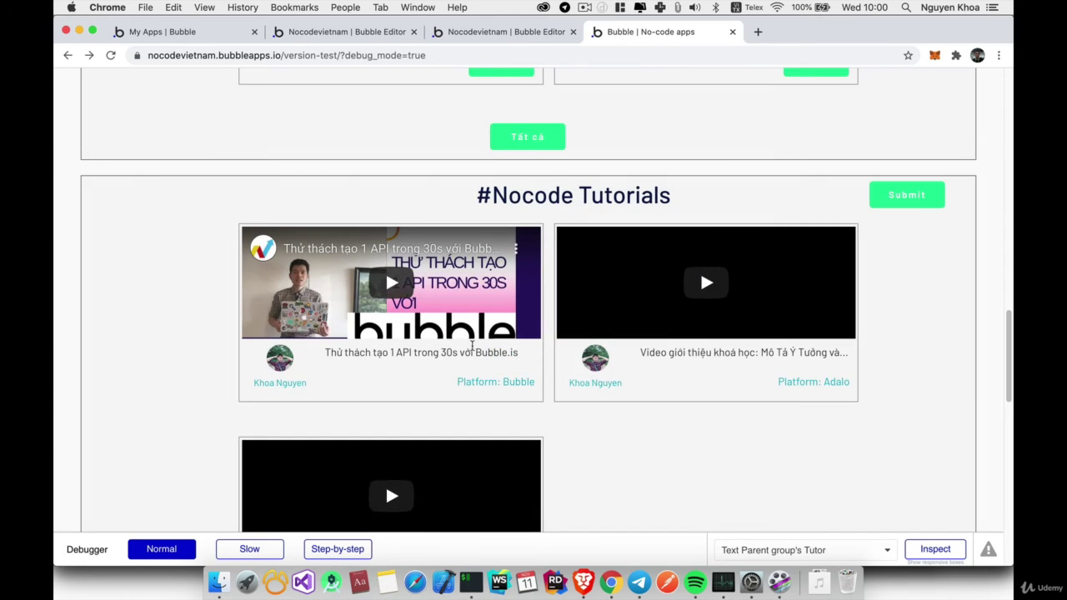
# - Try playing the embedded videos of the first and the "test bubble tutorial" entries in the tutorial list
pyautogui.click(401, 316)
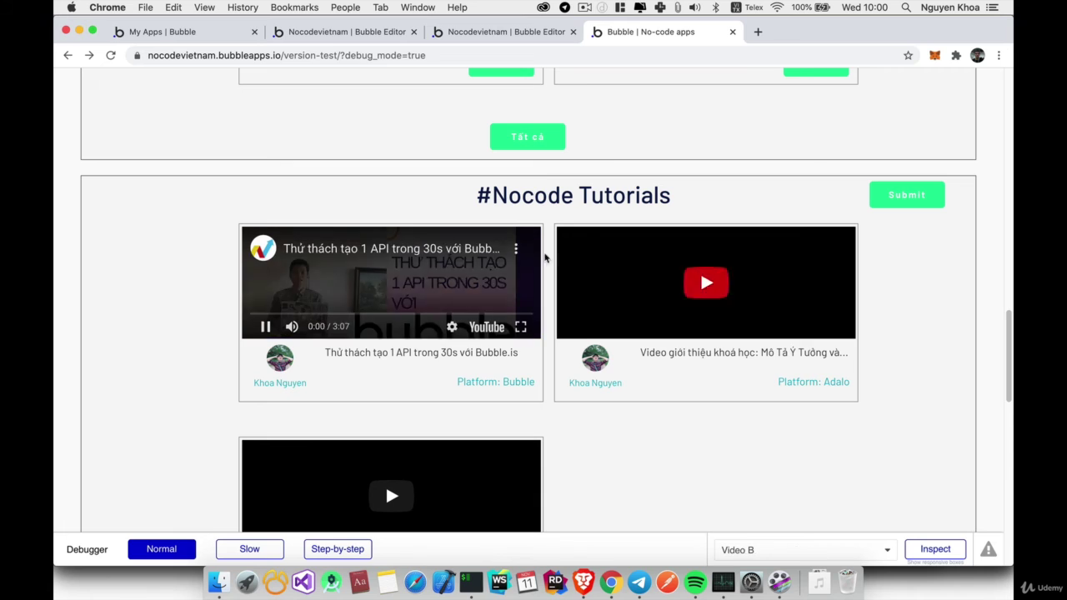
pyautogui.click(435, 289)
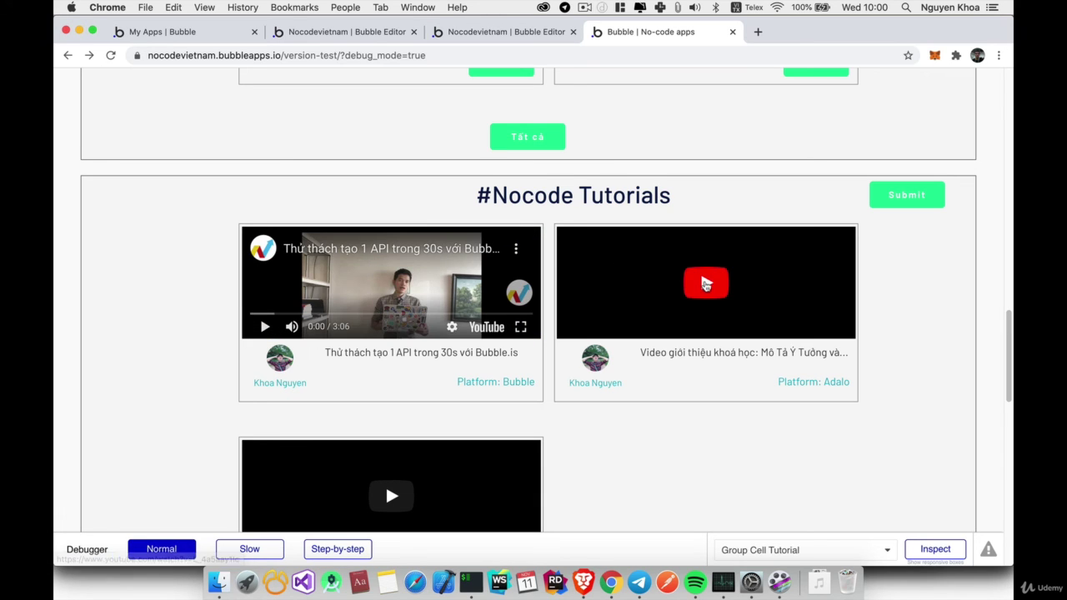
pyautogui.scroll(-3, 419, 372)
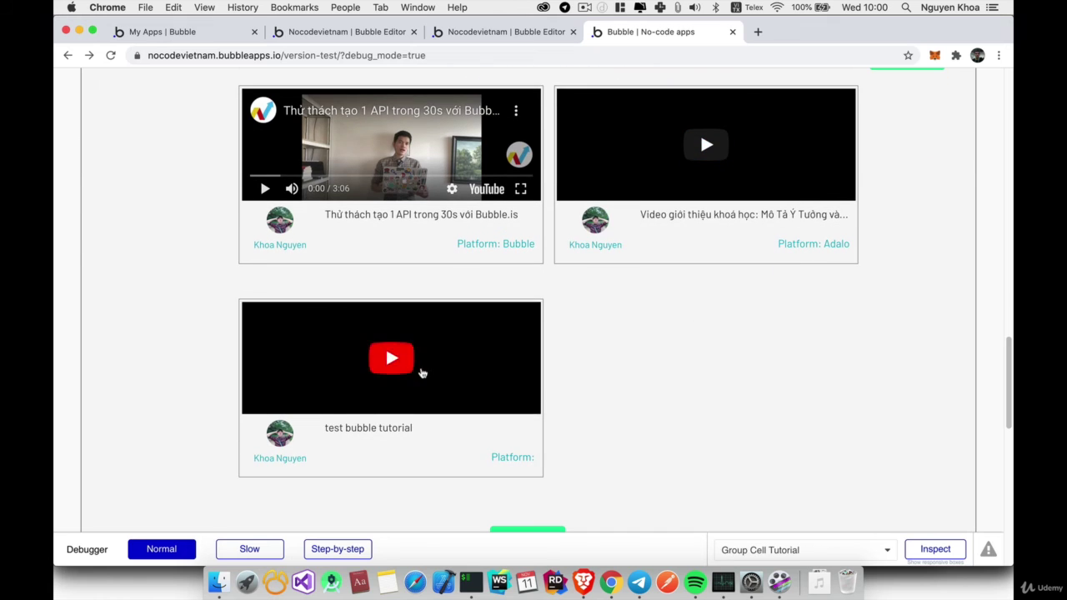
pyautogui.click(417, 356)
# - From the first tutorial's YouTube channel, open the video "Introduce Embolden It - A Highlight DApp" and copy its ID, E6jaWeuvb3o, from the URL
pyautogui.click(369, 109)
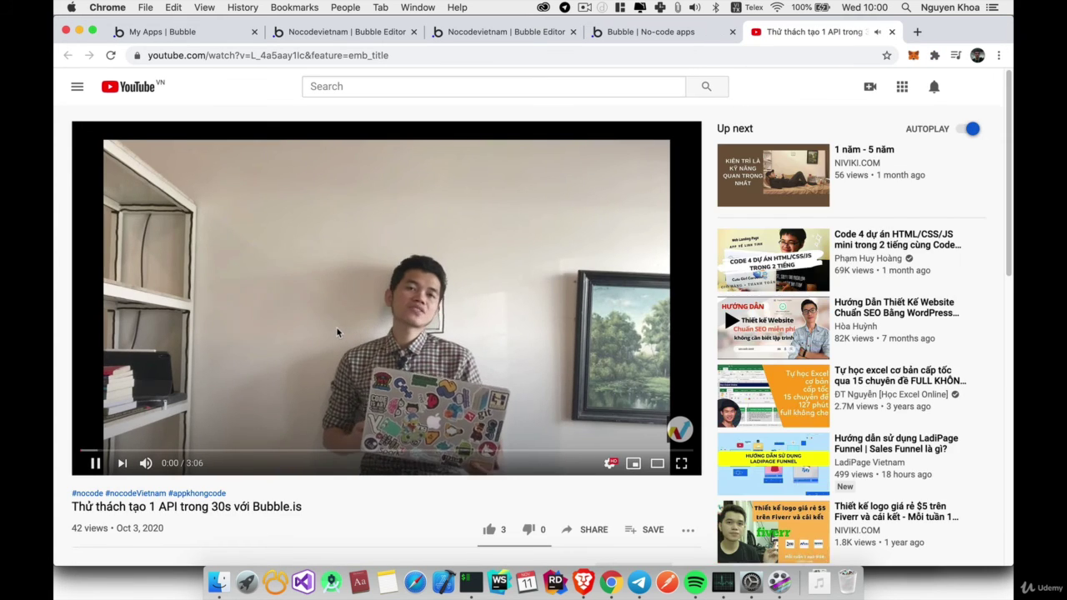
pyautogui.scroll(-5, 298, 313)
pyautogui.click(146, 380)
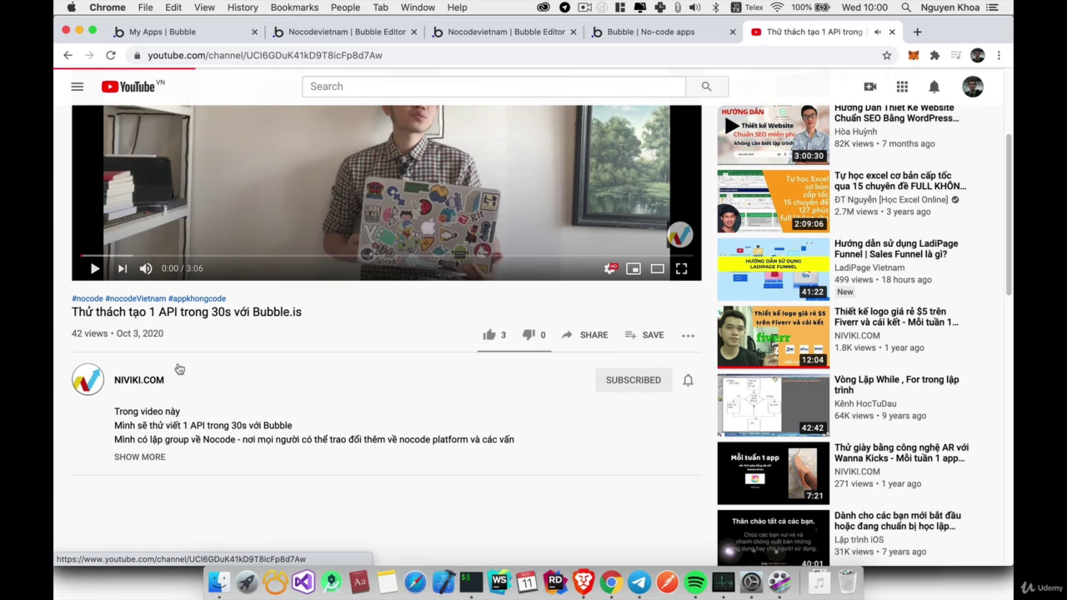
pyautogui.click(405, 324)
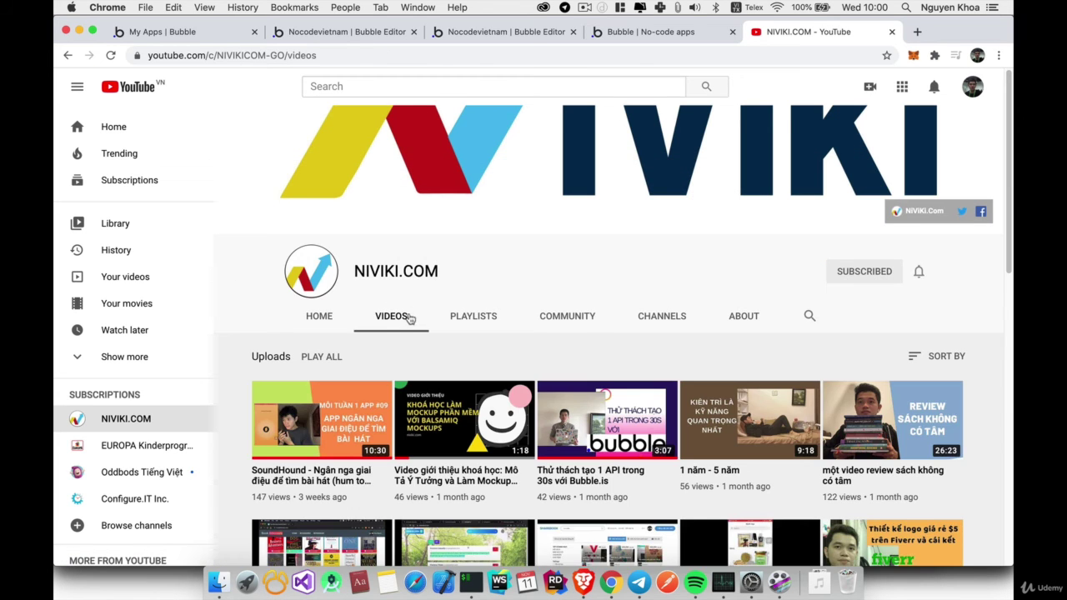
pyautogui.scroll(-5, 410, 319)
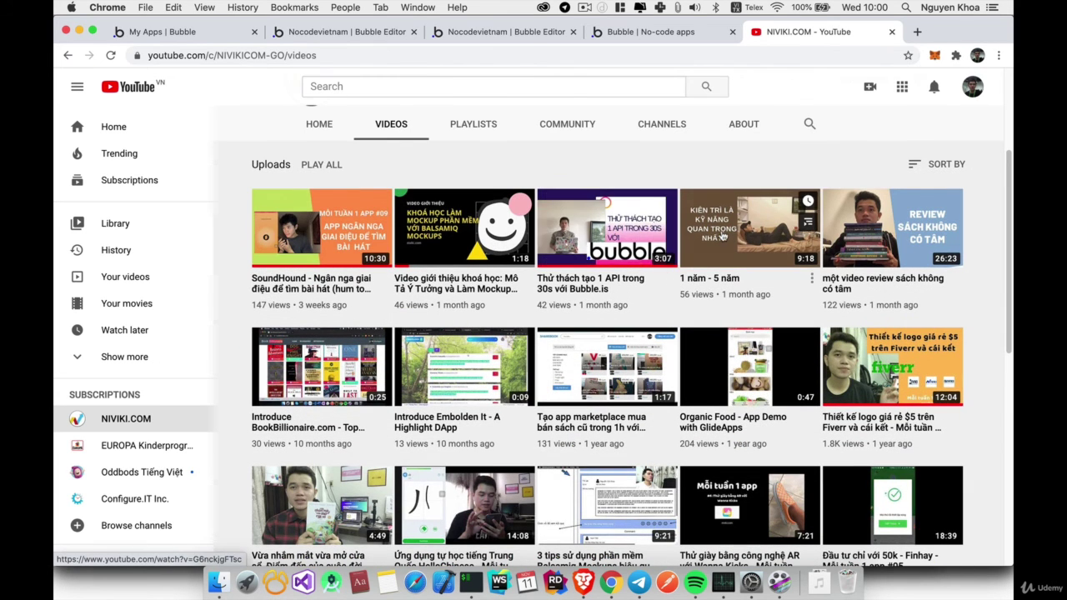
pyautogui.click(452, 394)
pyautogui.click(333, 55)
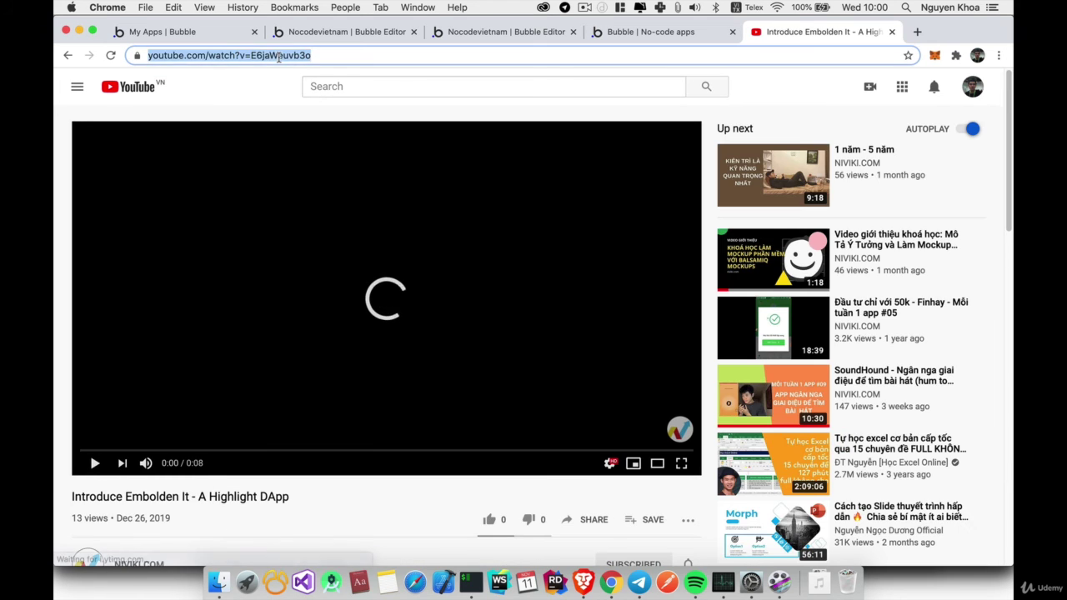
pyautogui.doubleClick(337, 55)
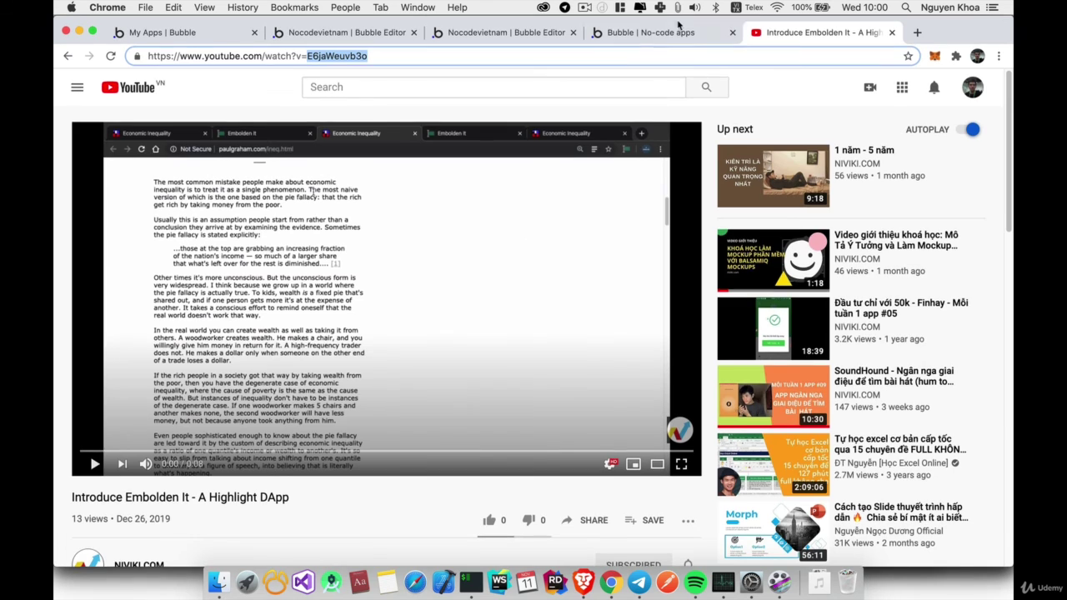
# - Open the tutorial submission form in the app preview and fill in test3 as both the tutorial name and description
pyautogui.click(659, 32)
pyautogui.scroll(3, 910, 159)
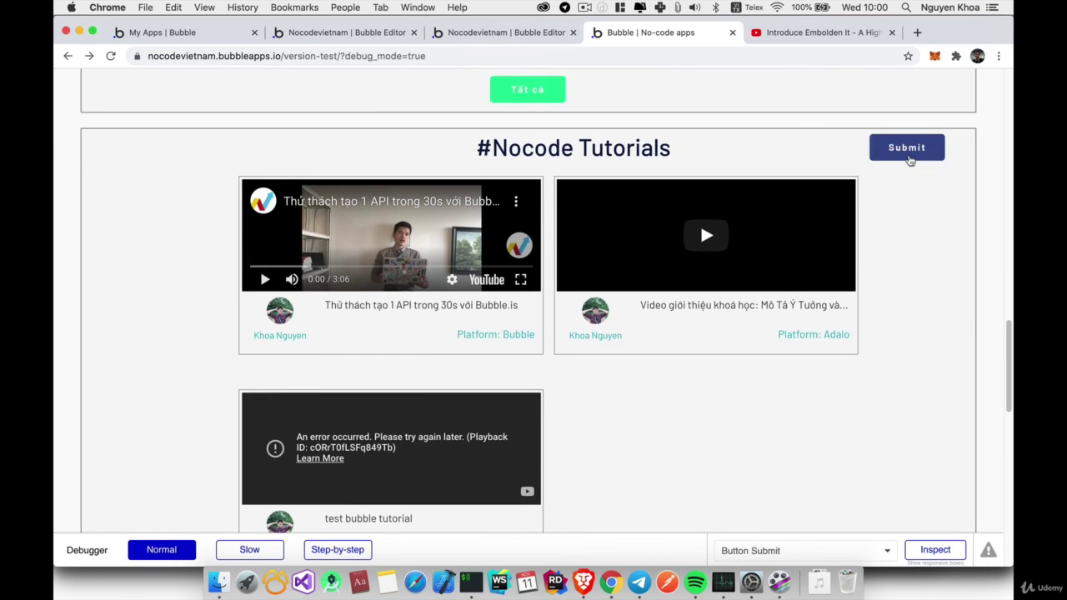
pyautogui.click(907, 147)
pyautogui.click(463, 182)
pyautogui.write('t')
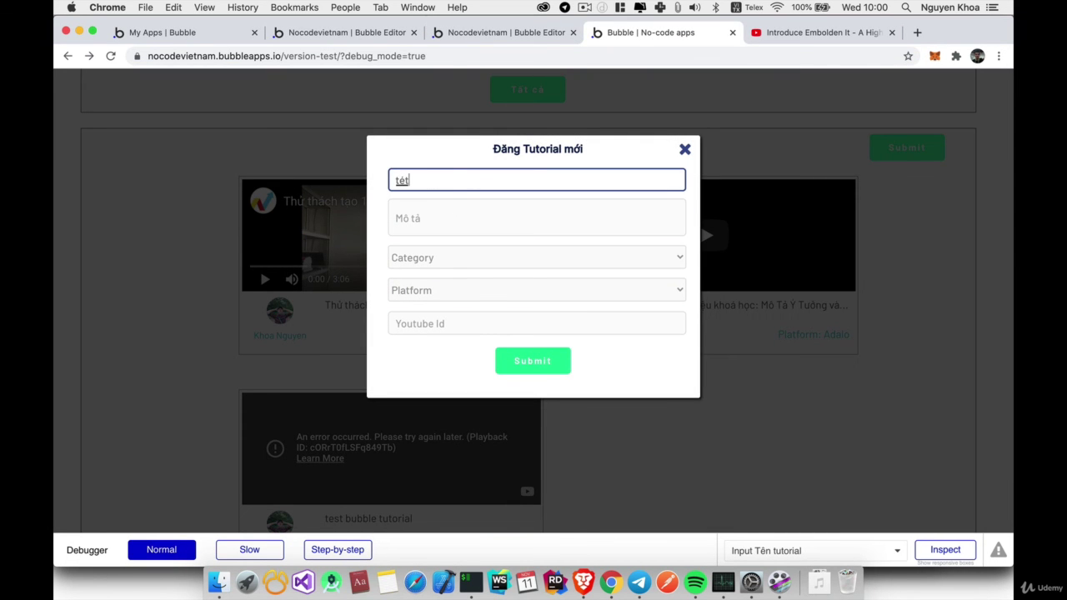
pyautogui.write('ét')
pyautogui.hotkey('ctrl', 'space')
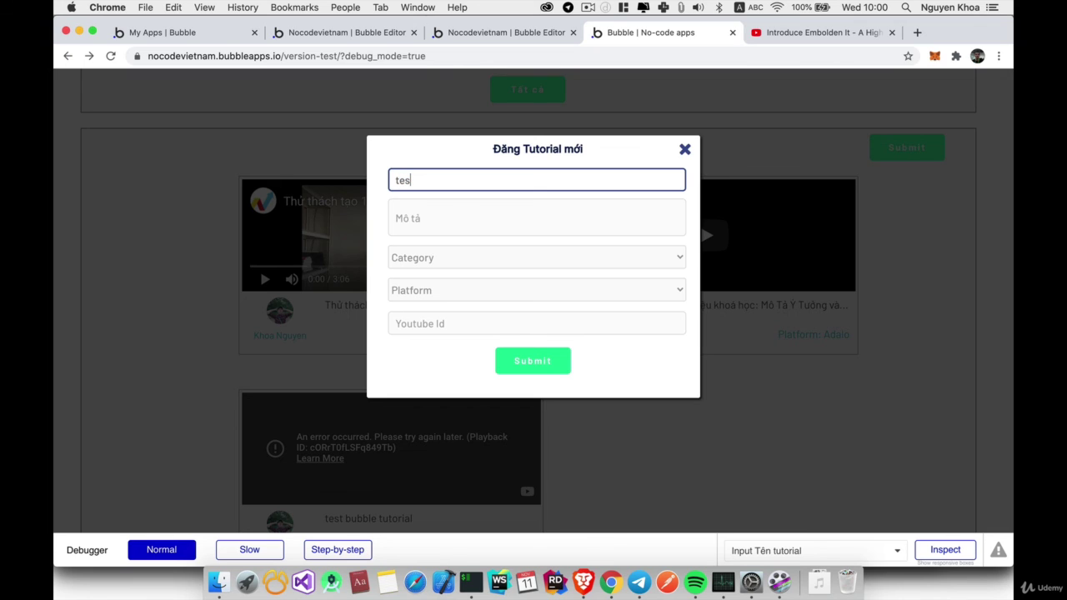
pyautogui.write('test3')
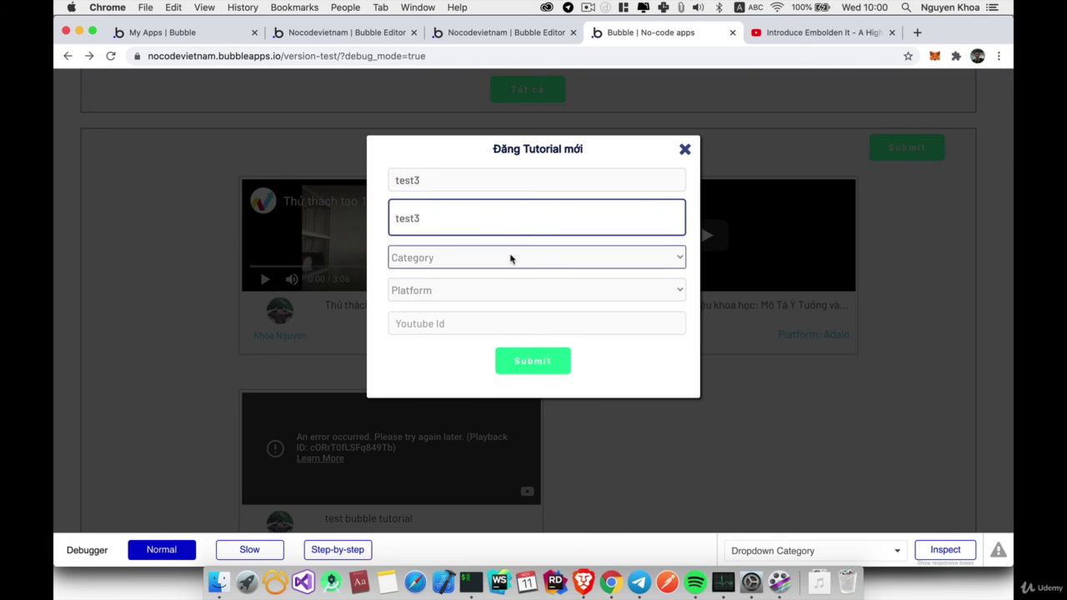
# - Submit the tutorial with category Ecommerce, platform GlideApps and the copied video ID as Youtube Id, and check the list for the entry
pyautogui.click(509, 257)
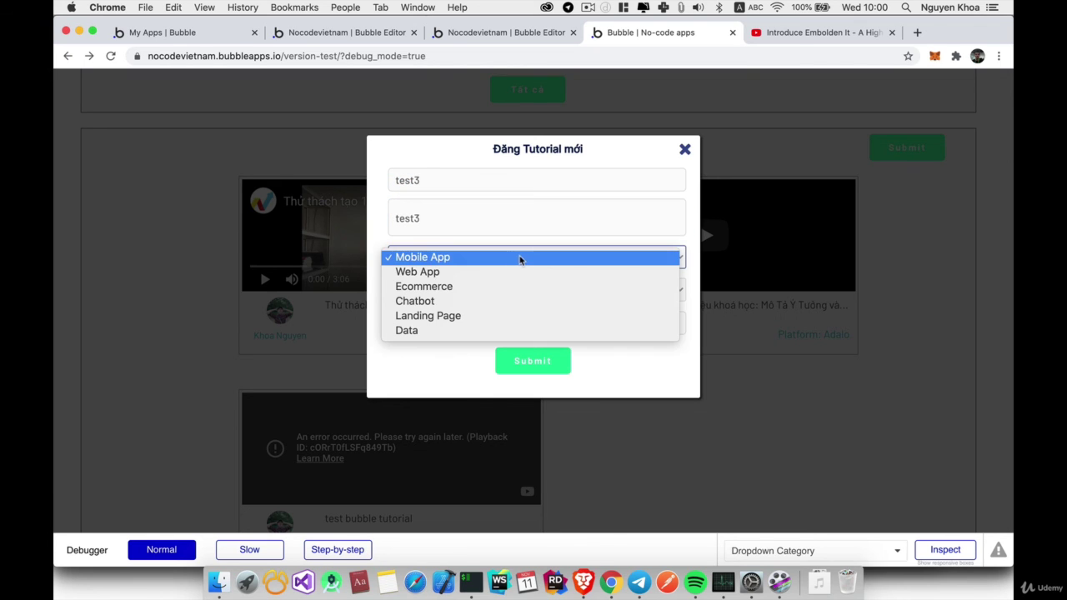
pyautogui.click(505, 286)
pyautogui.click(476, 286)
pyautogui.click(469, 307)
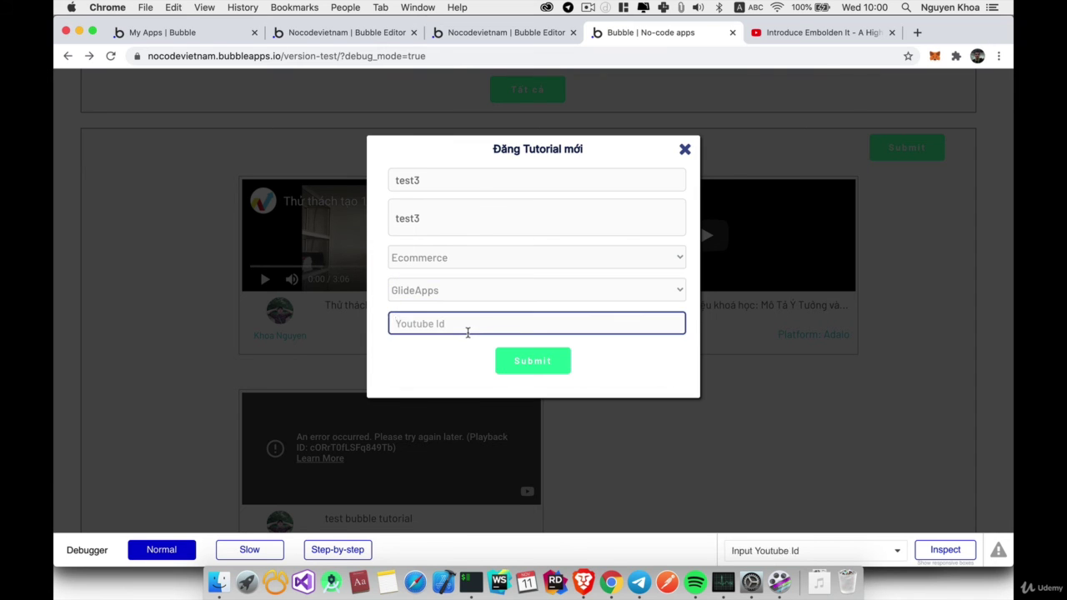
pyautogui.click(529, 366)
pyautogui.scroll(-5, 567, 325)
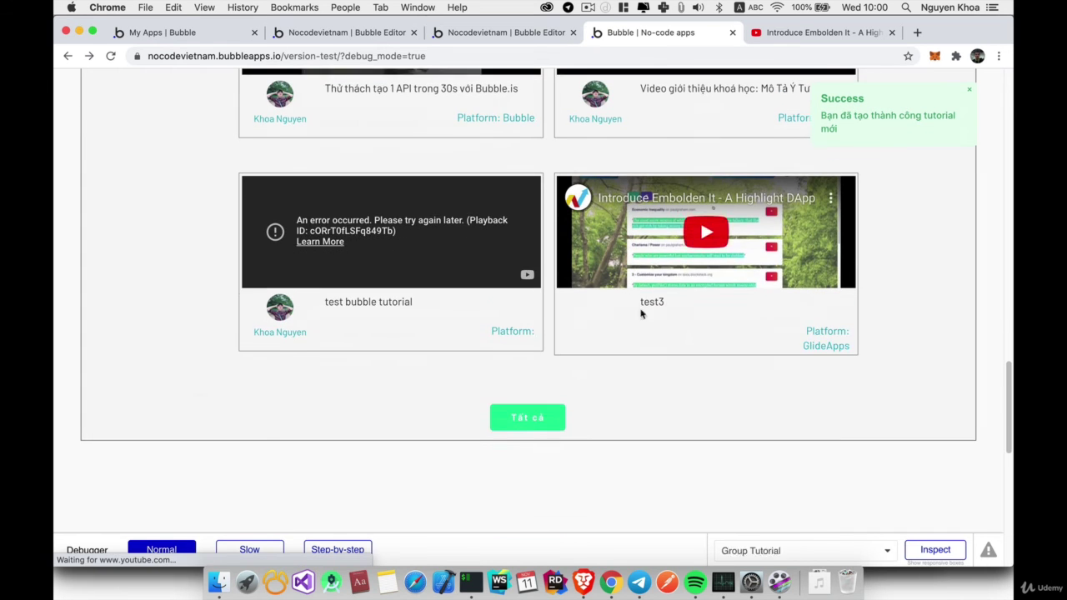
# - Open the full tutorial list page (Tất cả) from the home page and check it for the test3 entry
pyautogui.tripleClick(901, 111)
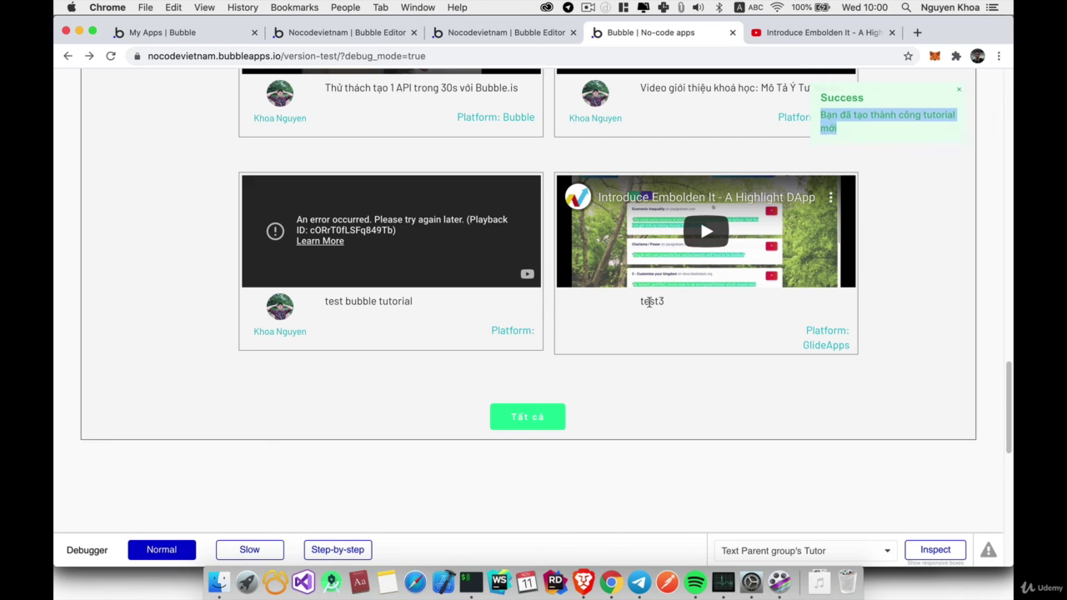
pyautogui.scroll(-3, 579, 363)
pyautogui.click(517, 350)
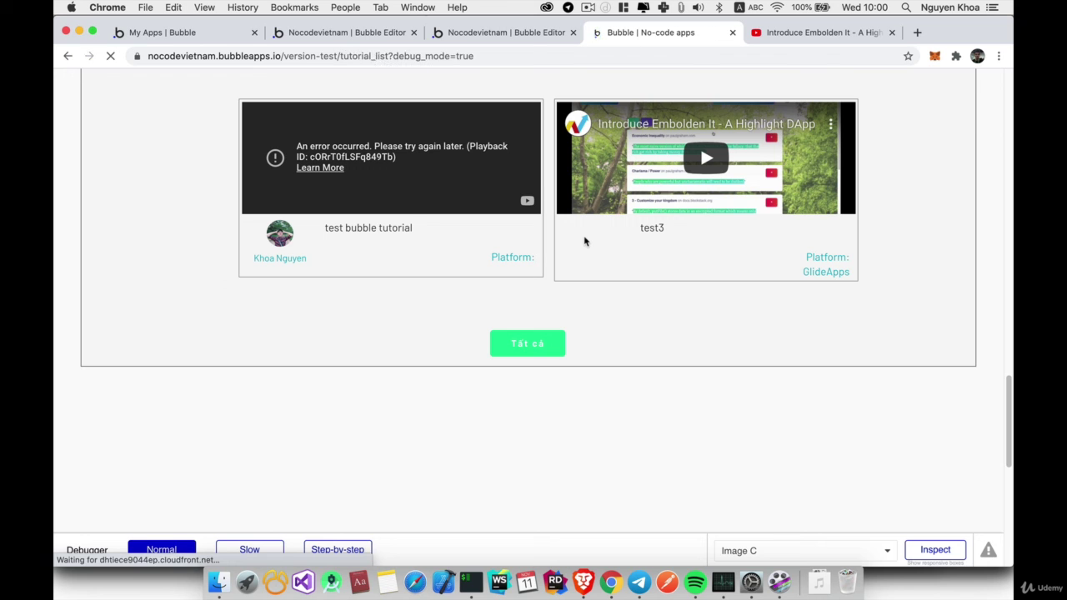
pyautogui.scroll(-5, 730, 290)
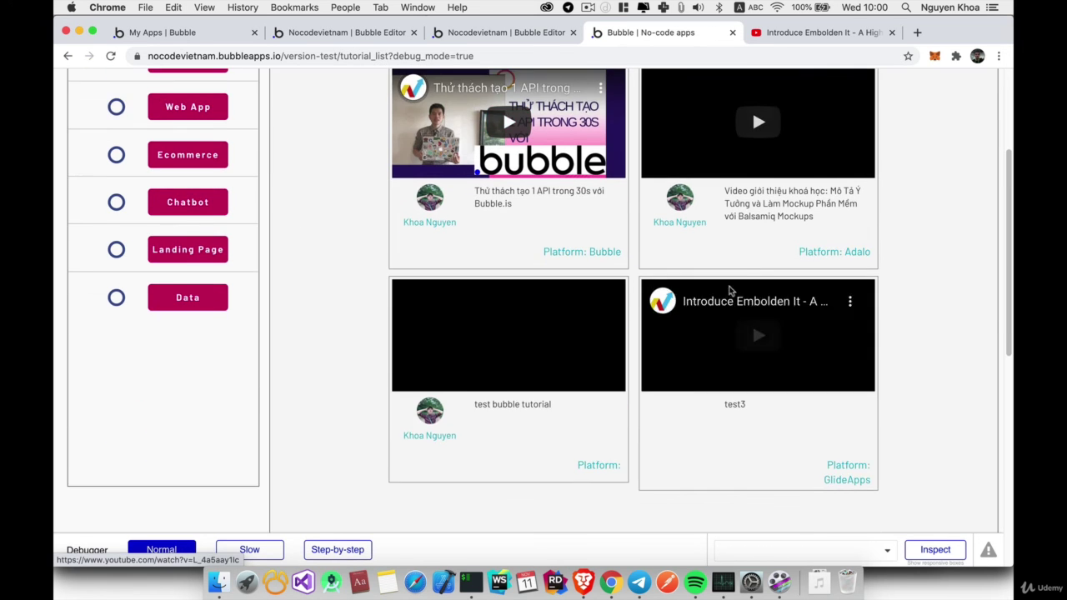
pyautogui.scroll(-2, 734, 317)
pyautogui.scroll(5, 738, 337)
pyautogui.scroll(-3, 741, 328)
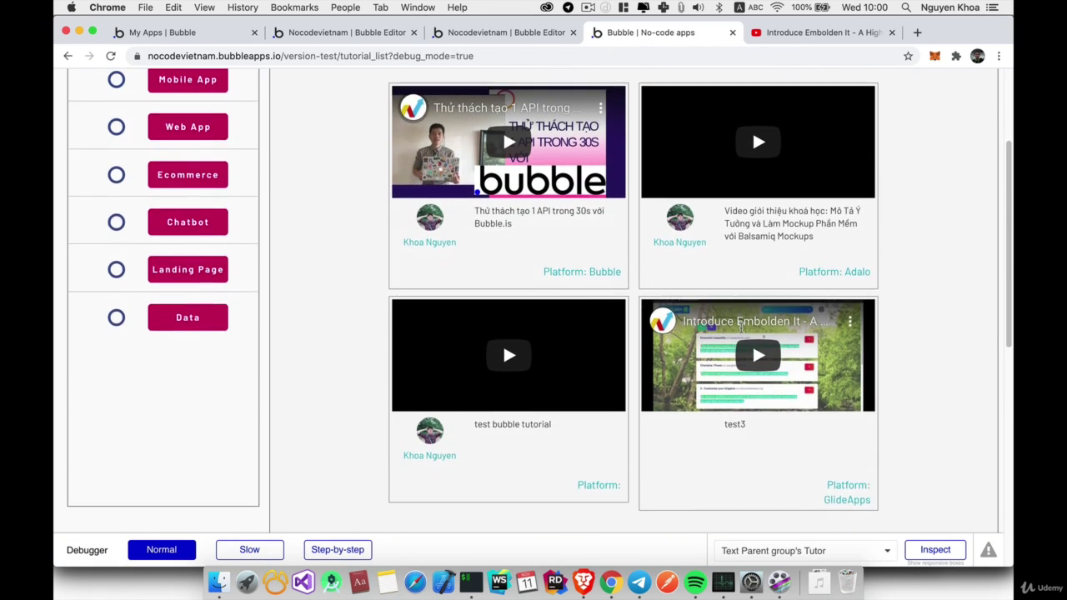
# - Search the tutorial list for test3 and pick the matching suggestion to filter the list
pyautogui.scroll(4, 729, 242)
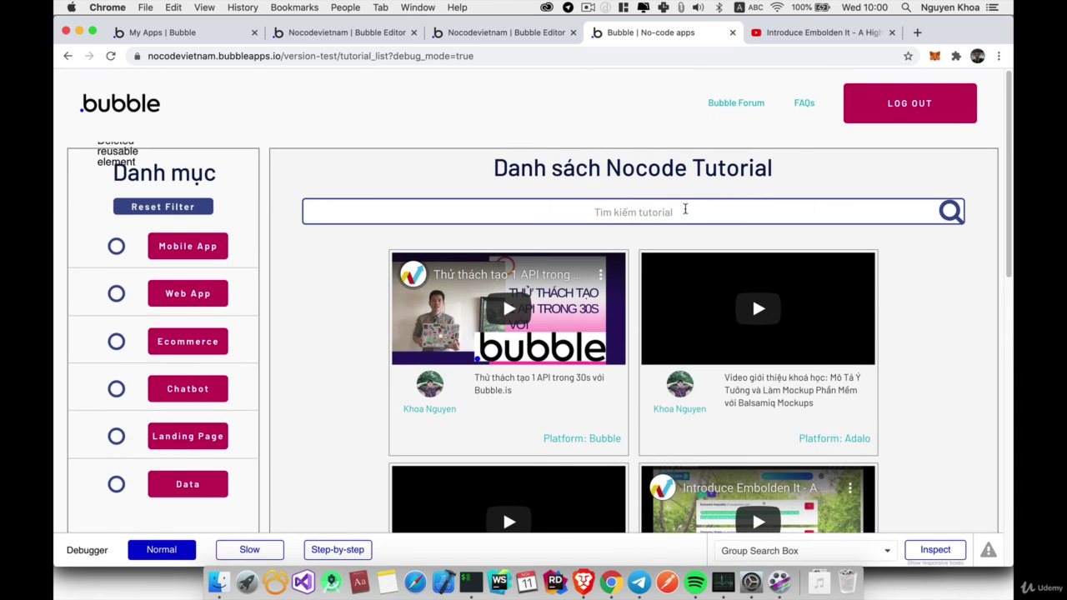
pyautogui.write('st3')
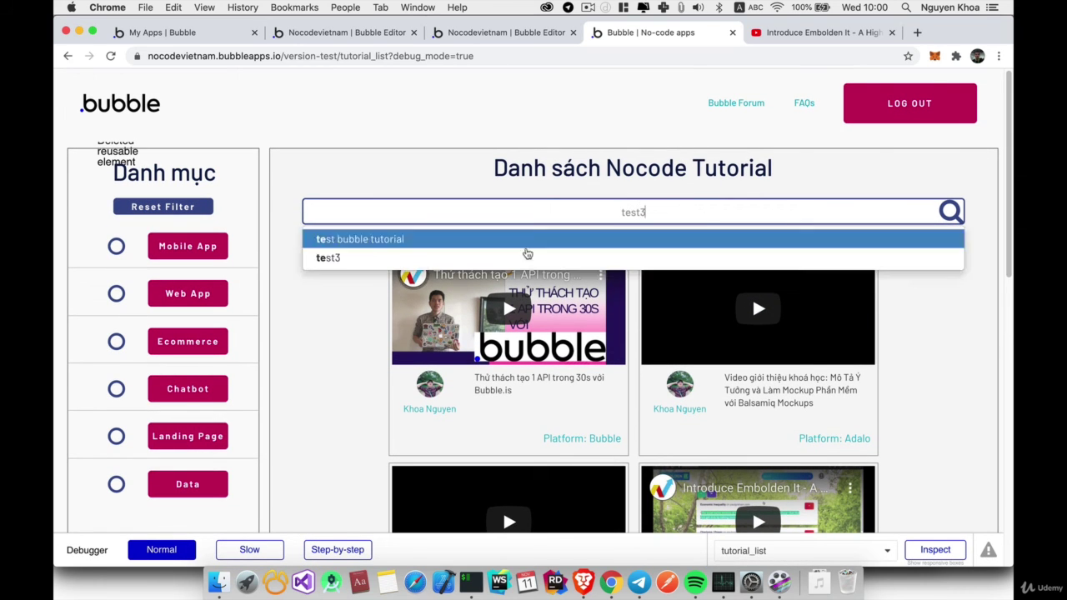
pyautogui.click(461, 245)
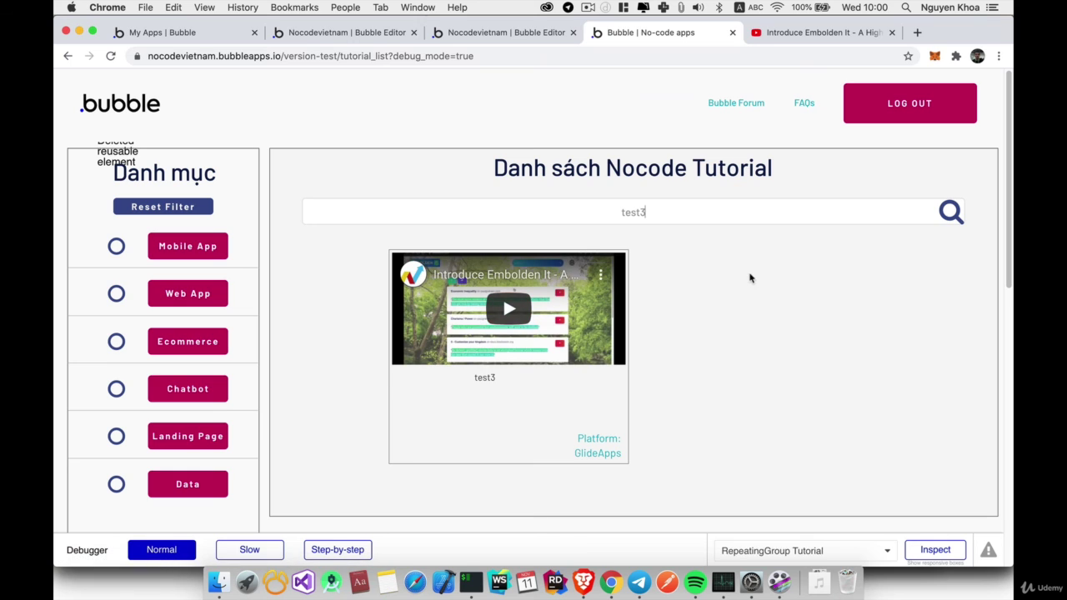